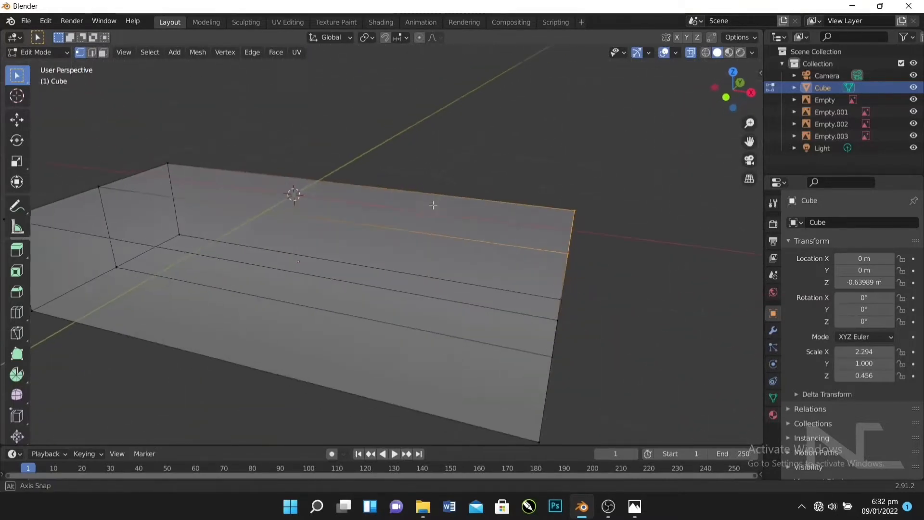
Step: From the front view, cut two horizontal edge loops around the cube, one at mid-height and one halfway up the upper half
key(KP_1)
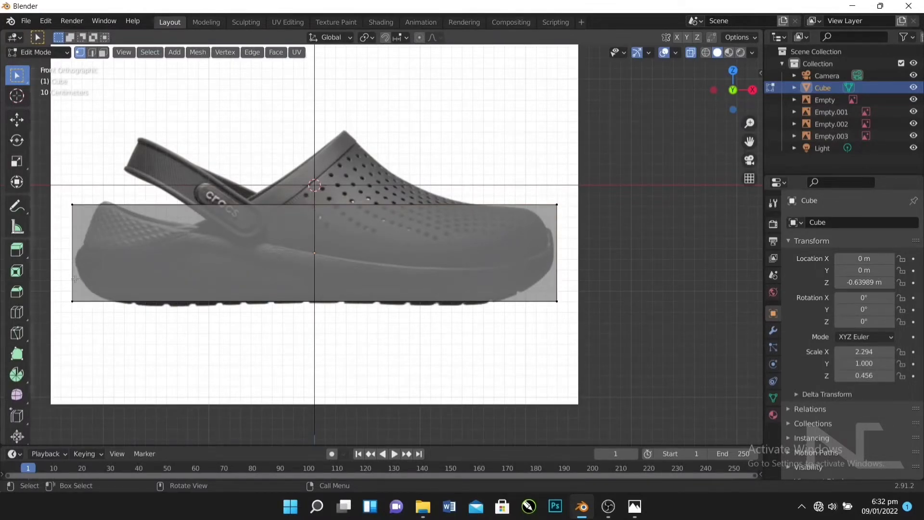
key(ctrl+r)
click(546, 236)
right_click(557, 239)
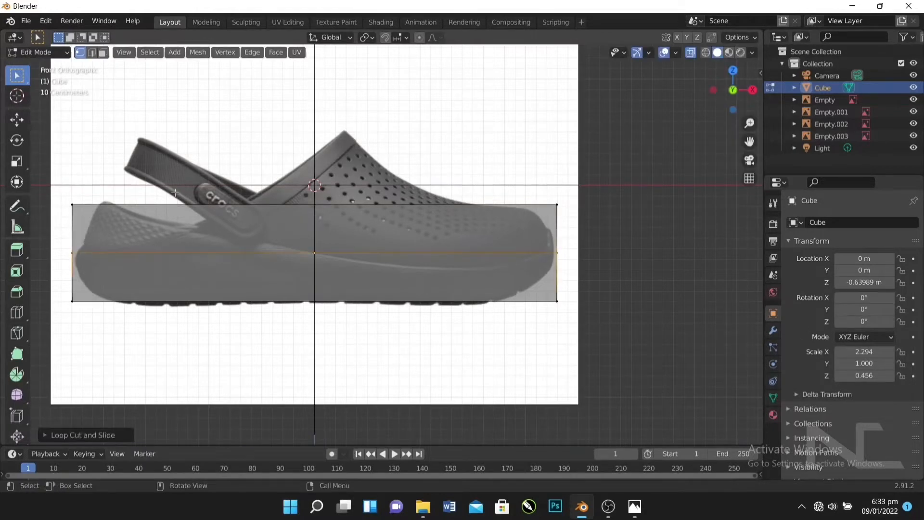
key(ctrl+r)
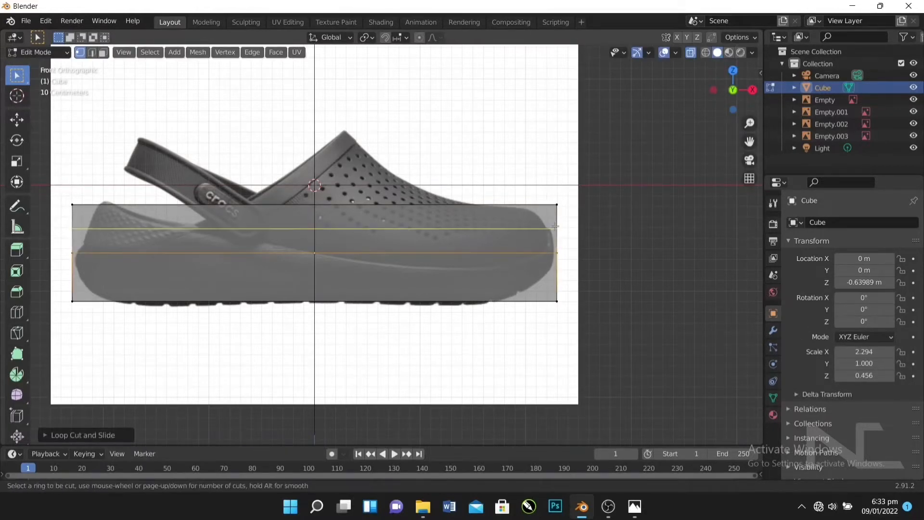
click(554, 227)
right_click(553, 228)
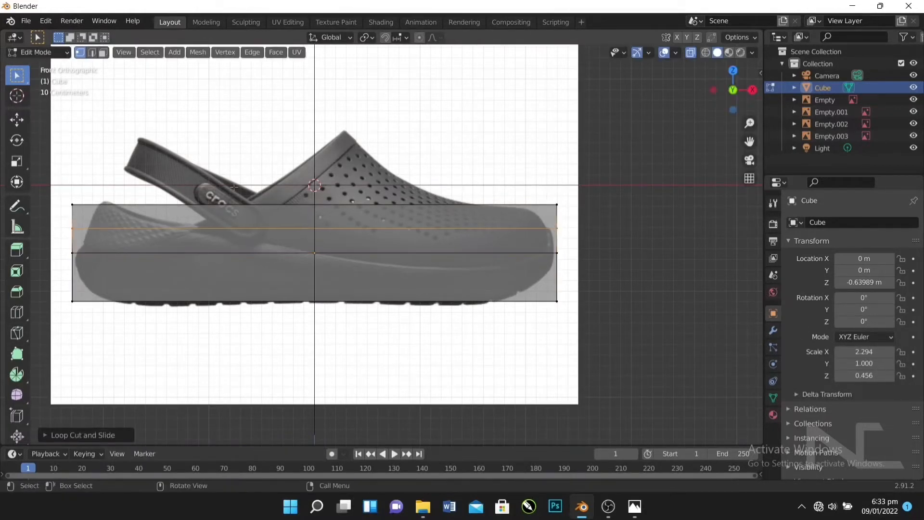
Step: Add two vertical edge loops across the cube, one at the heel section behind the strap rivet and one at the start of the toe
key(ctrl+r)
click(137, 228)
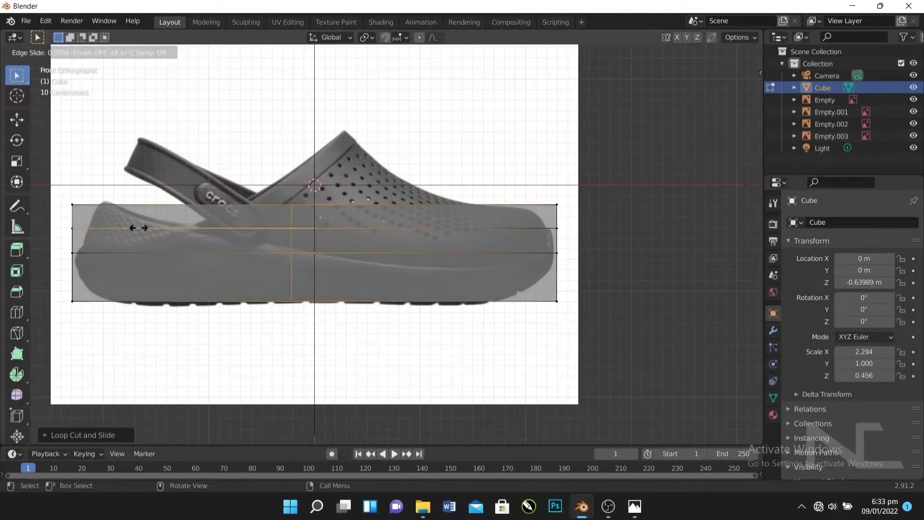
click(173, 217)
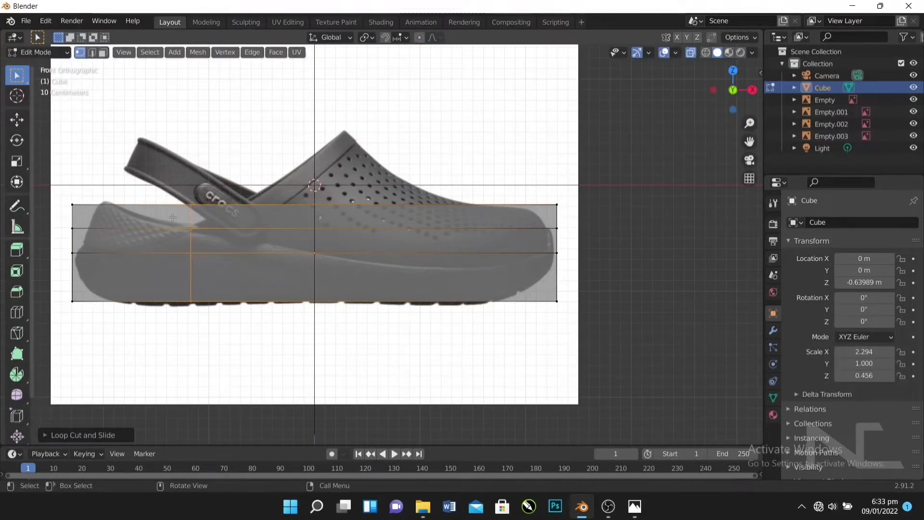
key(ctrl+r)
click(522, 274)
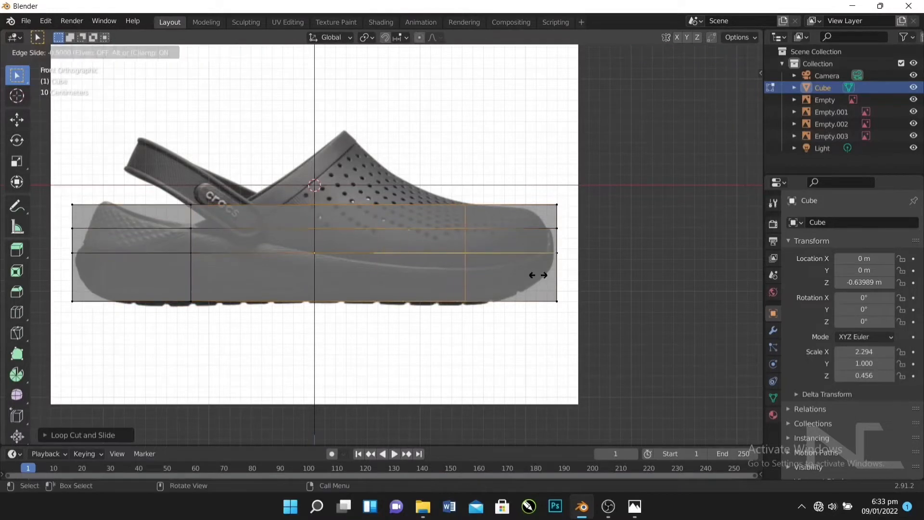
click(531, 274)
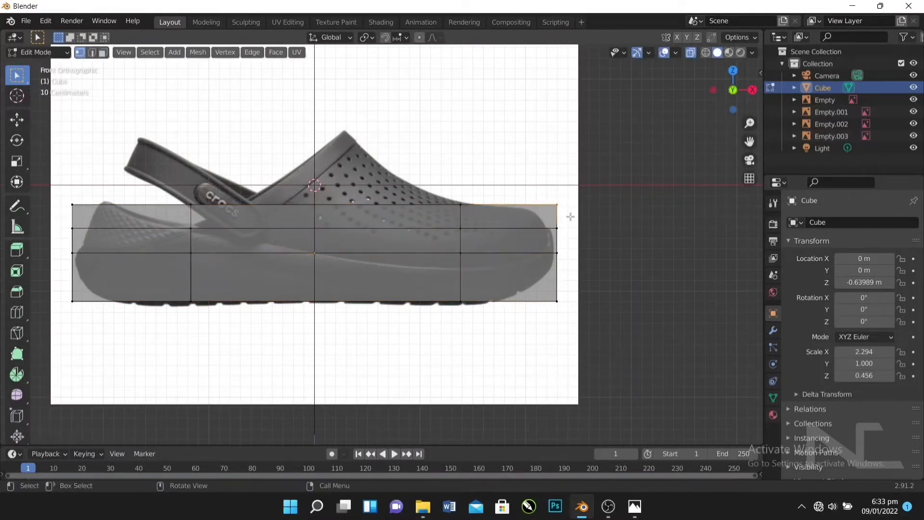
Step: Move the upper toe corner vertices inward along X to the clog's outline in the reference image
key(g)
key(x)
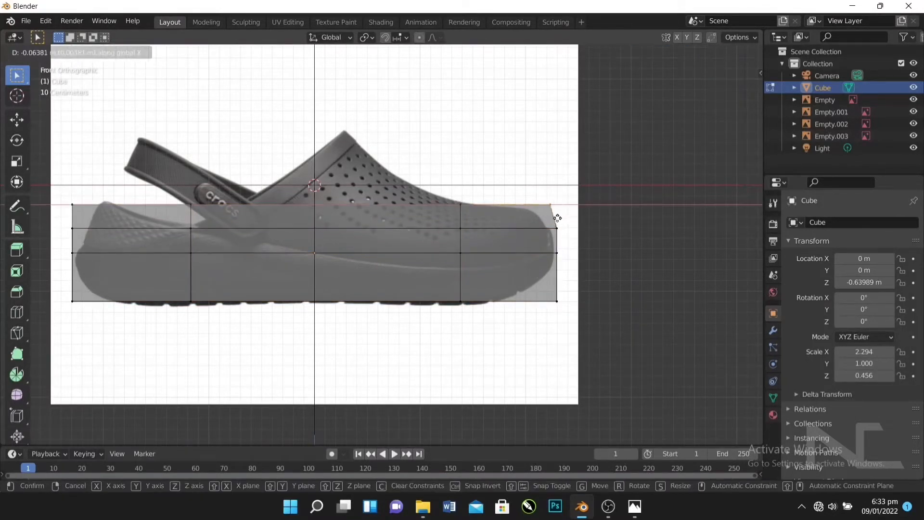
click(545, 221)
Step: Enable the Screencast Keys overlay in the viewport
key(n)
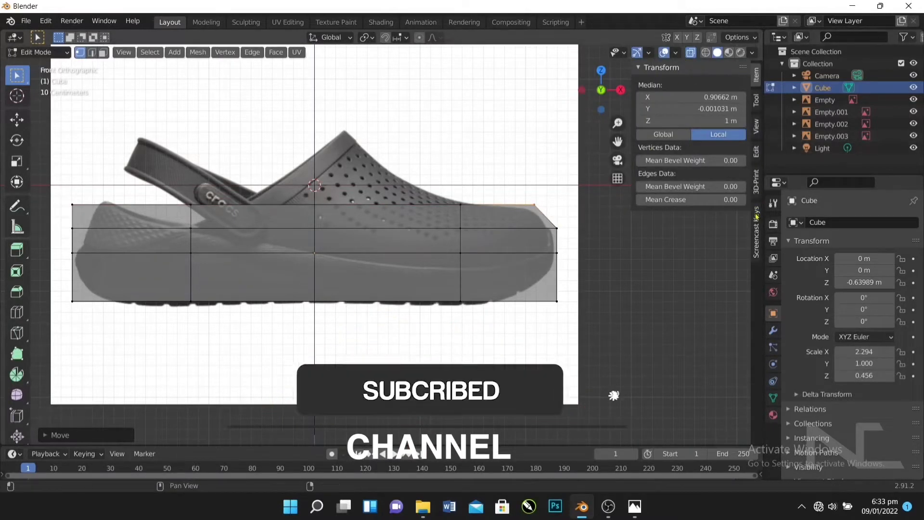
click(755, 232)
click(647, 68)
Step: Select the lower toe corner vertices and move them inward to follow the curve of the sole
click(558, 301)
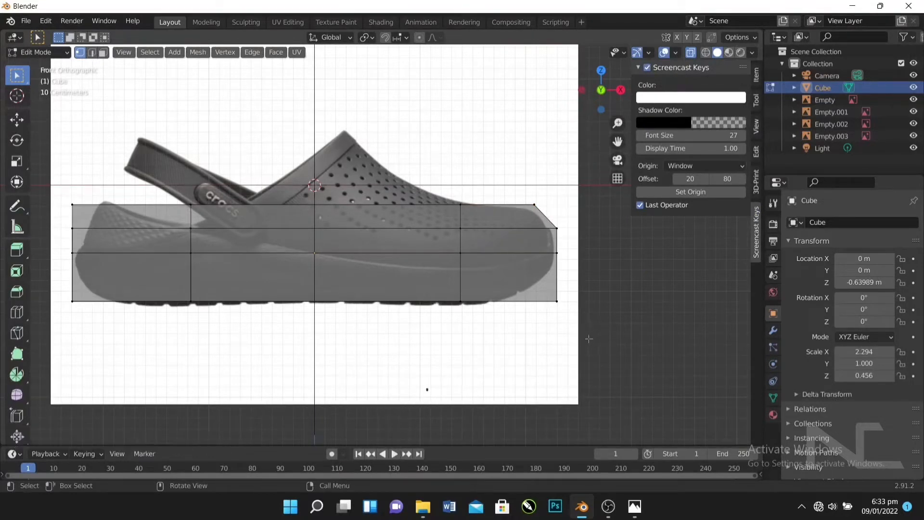
drag(574, 333, 530, 279)
key(g)
key(z)
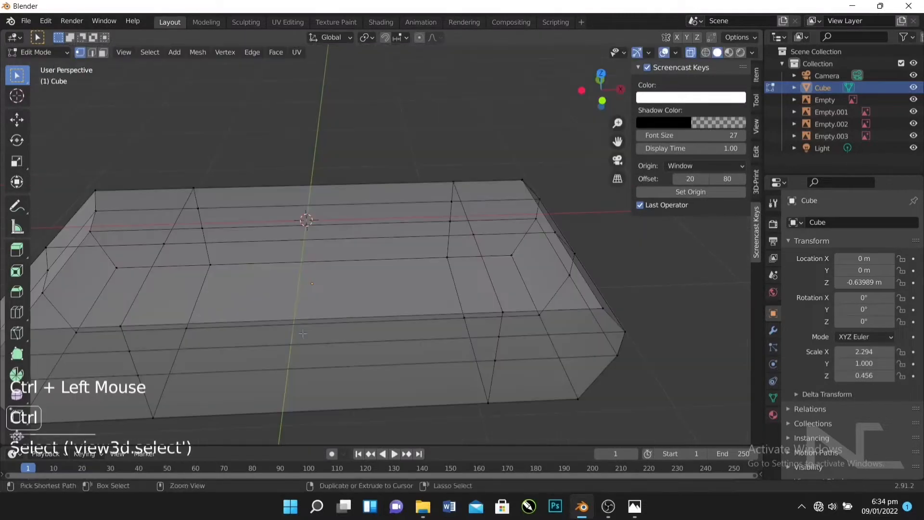
Step: Add a vertical edge loop across the middle section and shift it along X to just behind the clog's highest point
key(ctrl+r)
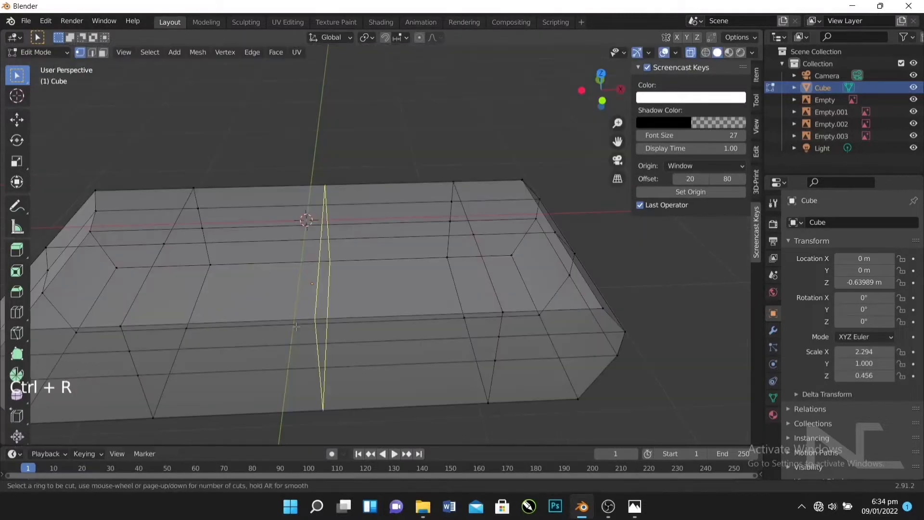
click(296, 326)
click(295, 326)
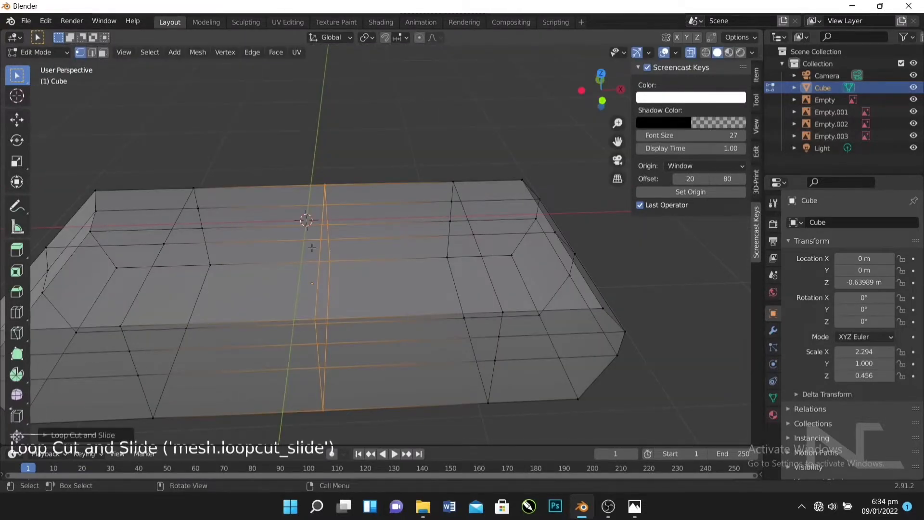
key(KP_1)
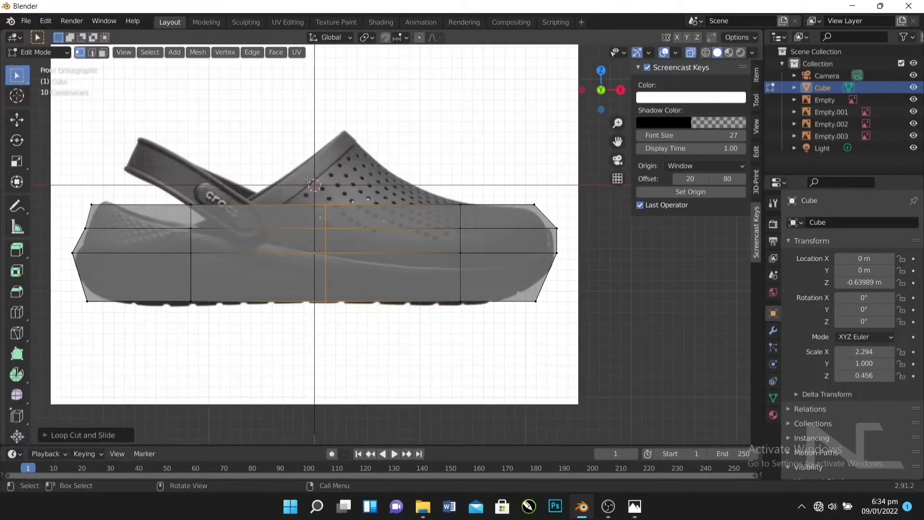
key(g)
key(x)
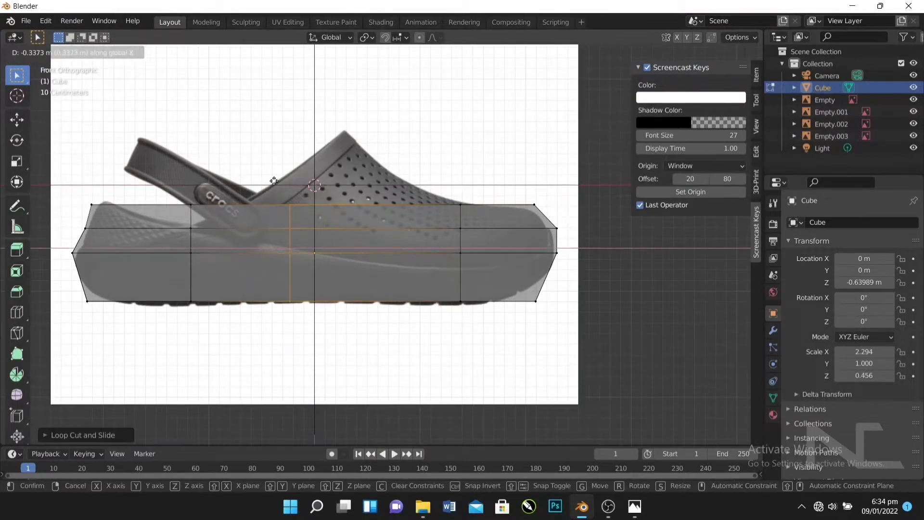
click(315, 182)
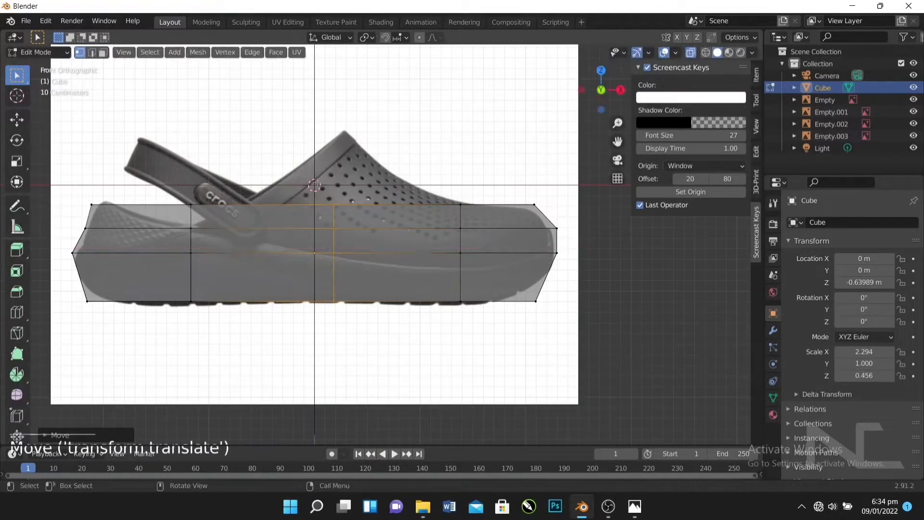
key(g)
key(z)
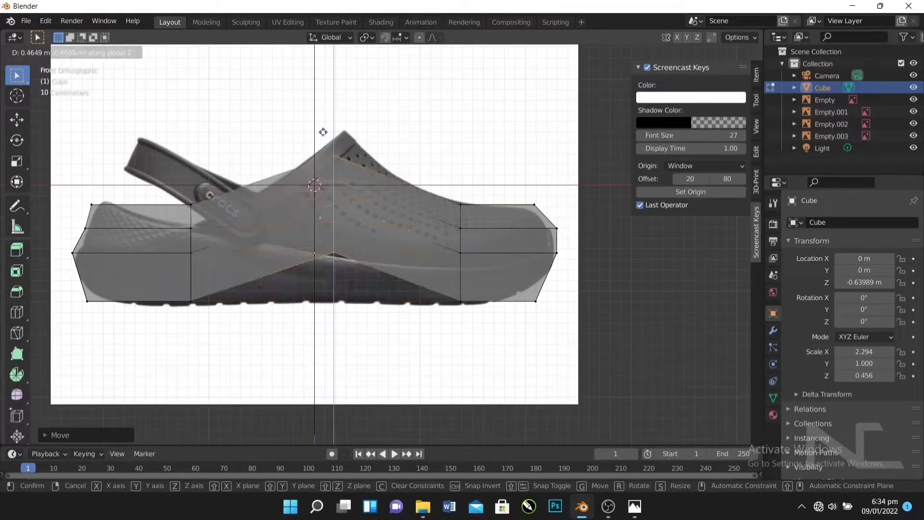
click(324, 134)
key(ctrl+z)
Step: Select only the upper vertices of the middle loop and raise them along Z to the clog's peak, leaving the sole vertices out
click(325, 133)
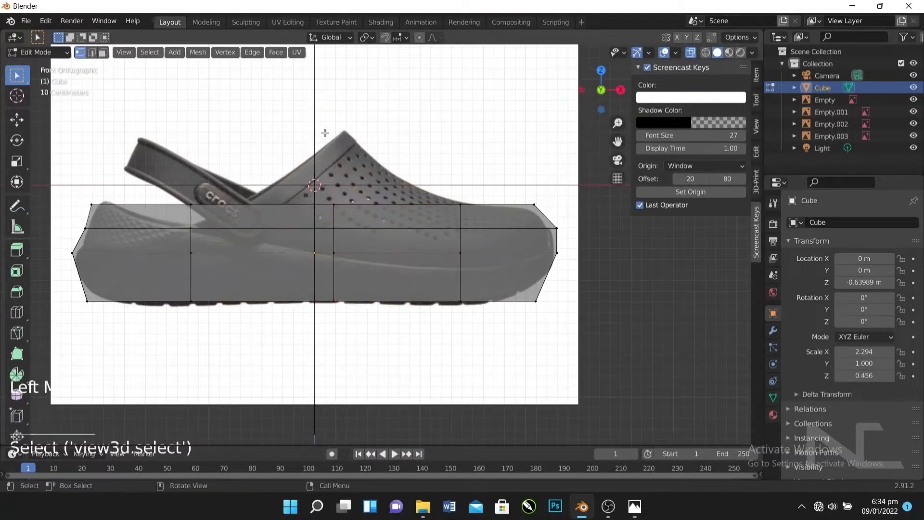
drag(301, 195, 368, 266)
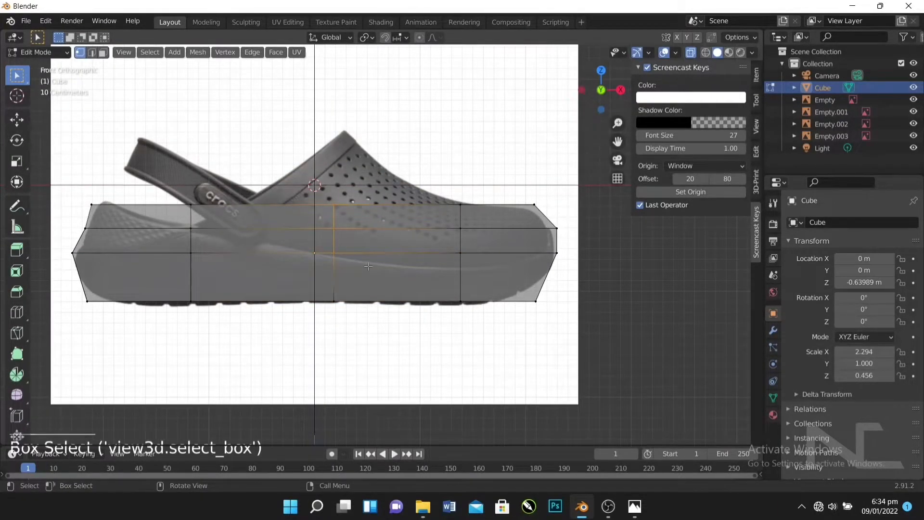
key(g)
key(z)
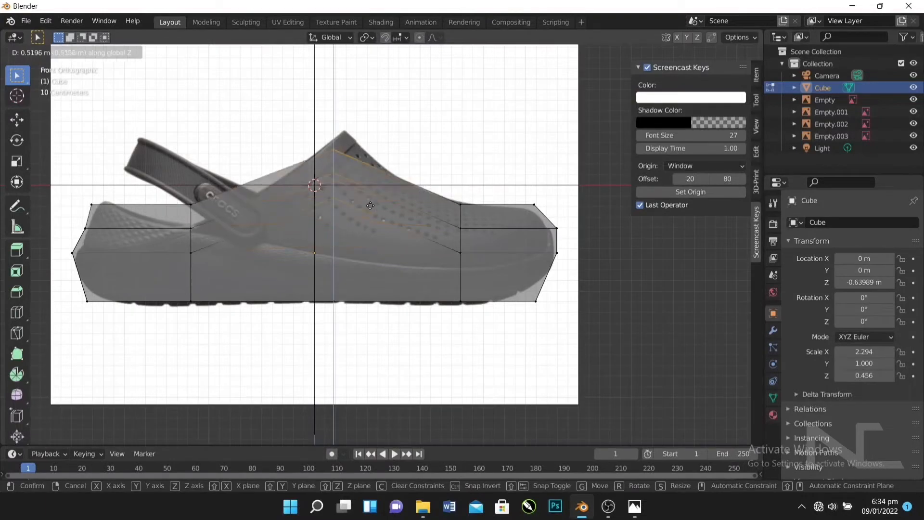
click(403, 239)
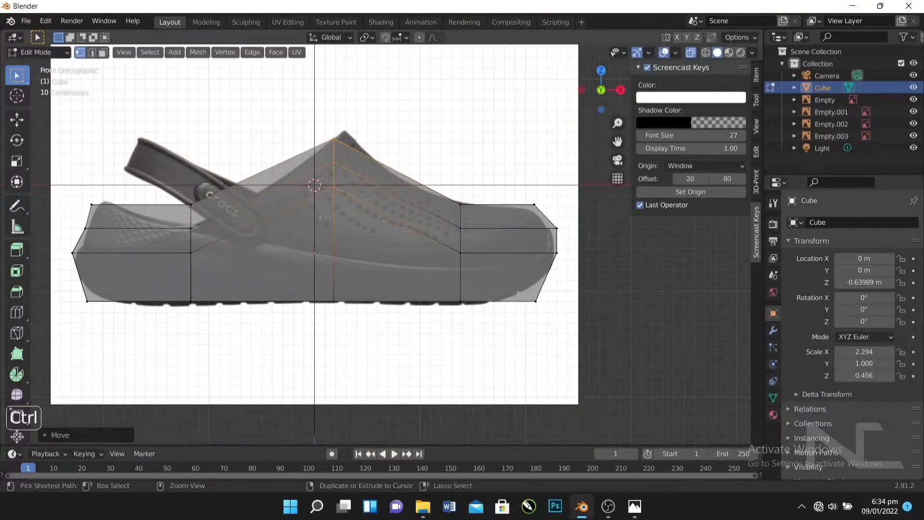
Step: Add a vertical edge loop between the peak and the toe section, scale it slightly and rotate it to match the upper's slope
key(ctrl+r)
click(392, 212)
click(400, 232)
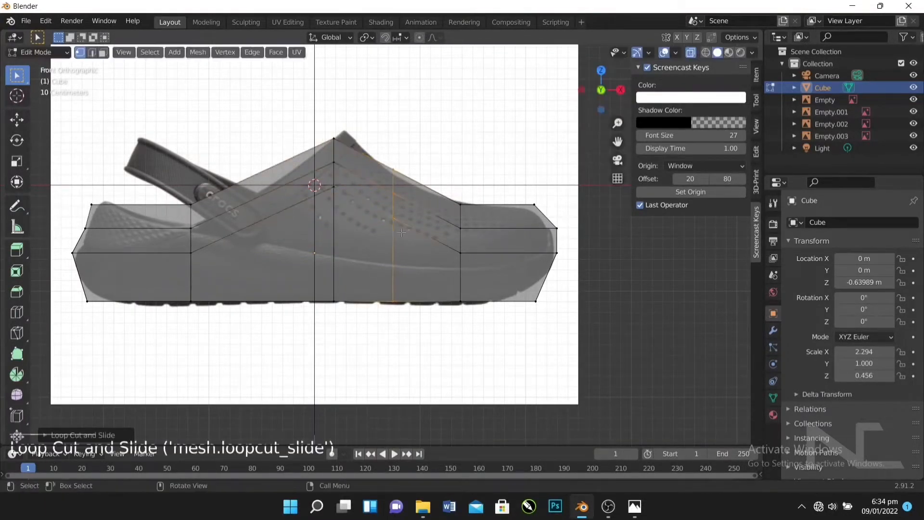
key(s)
click(401, 232)
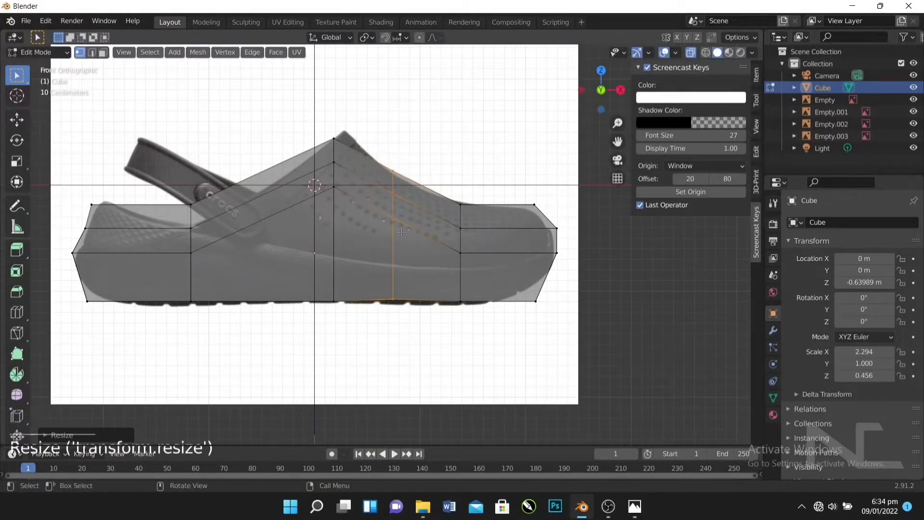
key(r)
click(398, 191)
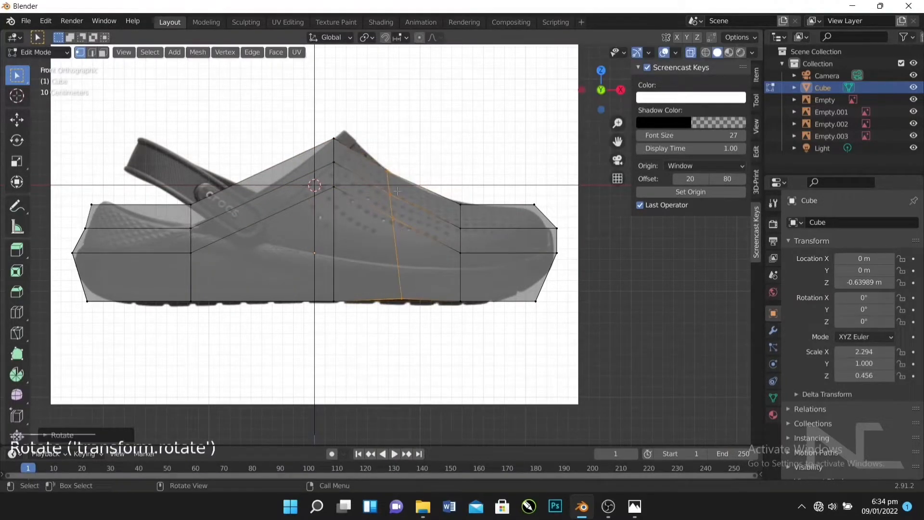
Step: Scale the Empty.001 reference image to 0.395, lower it to Z -0.17326 m, and check its alignment from the orthographic views
key(KP_2)
key(s)
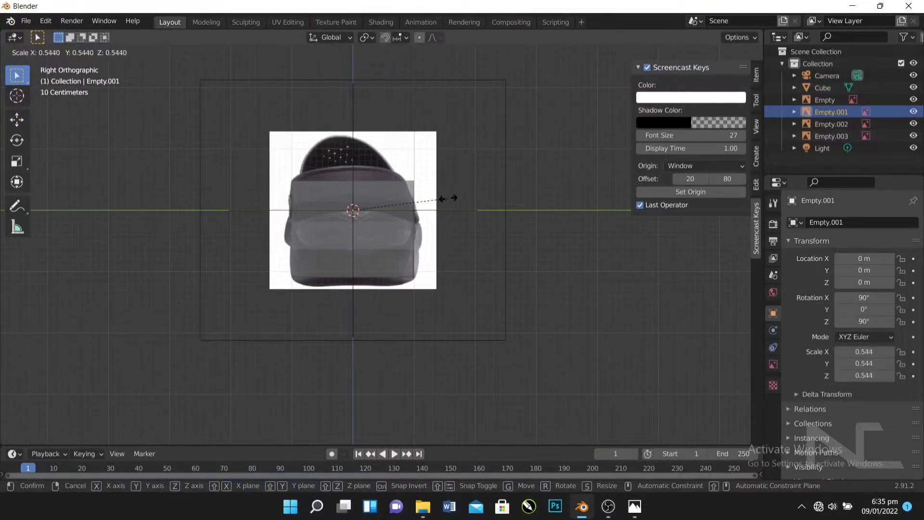
click(422, 204)
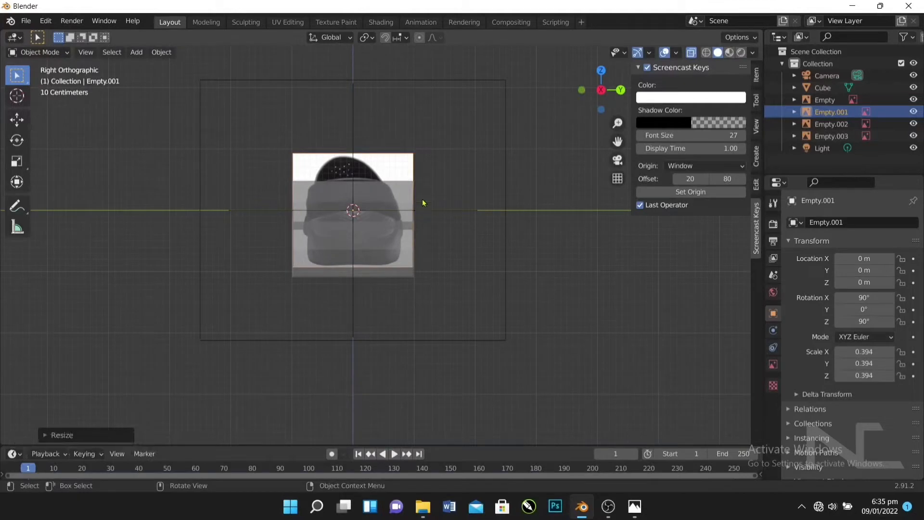
key(s)
key(KP_1)
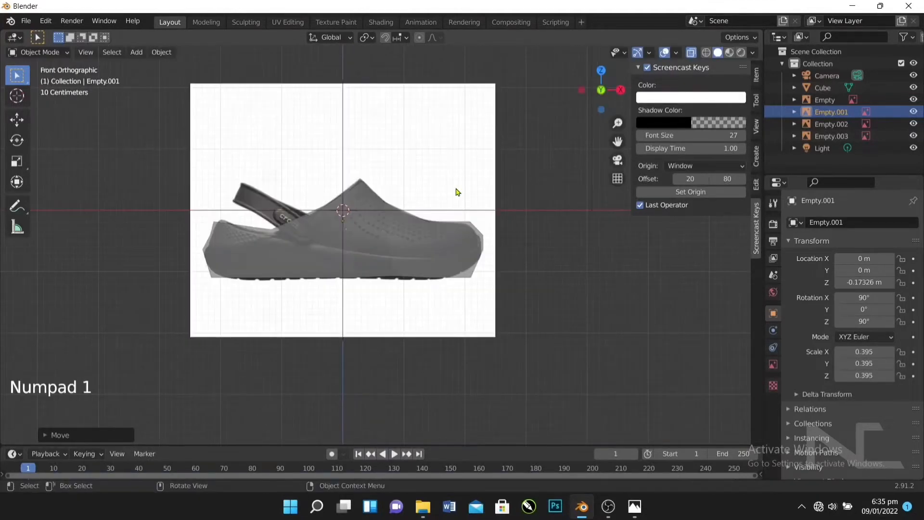
key(KP_3)
key(KP_3)
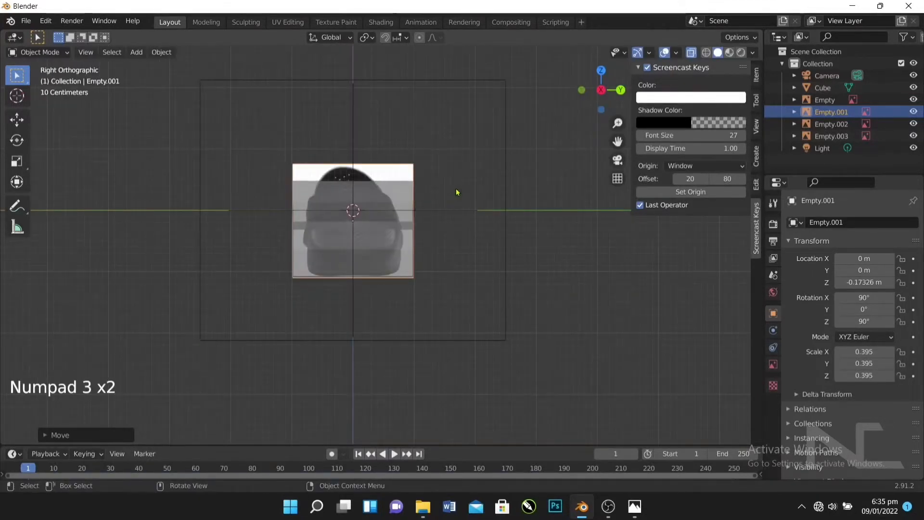
key(KP_9)
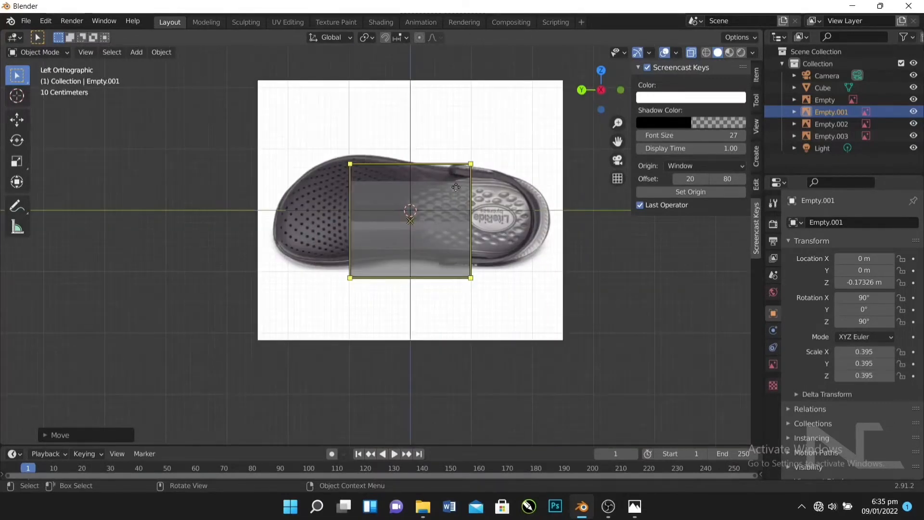
key(KP_7)
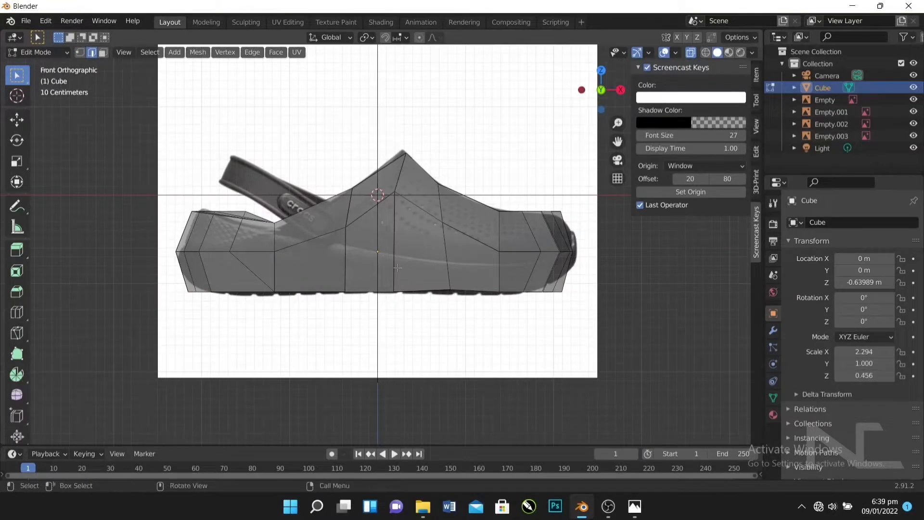
Step: From the right view, move the upper side vertices on both sides of the mesh inward toward the clog's outline in the reference
middle_drag(296, 282, 457, 371)
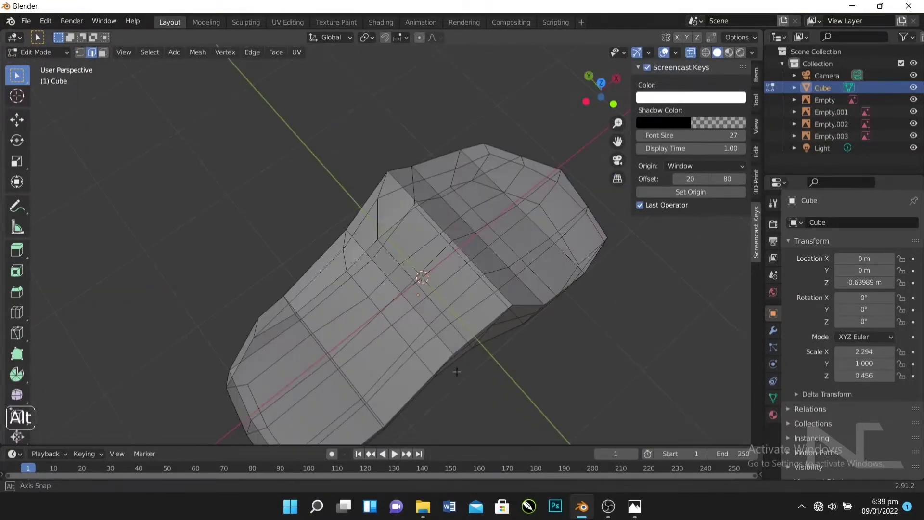
key(KP_3)
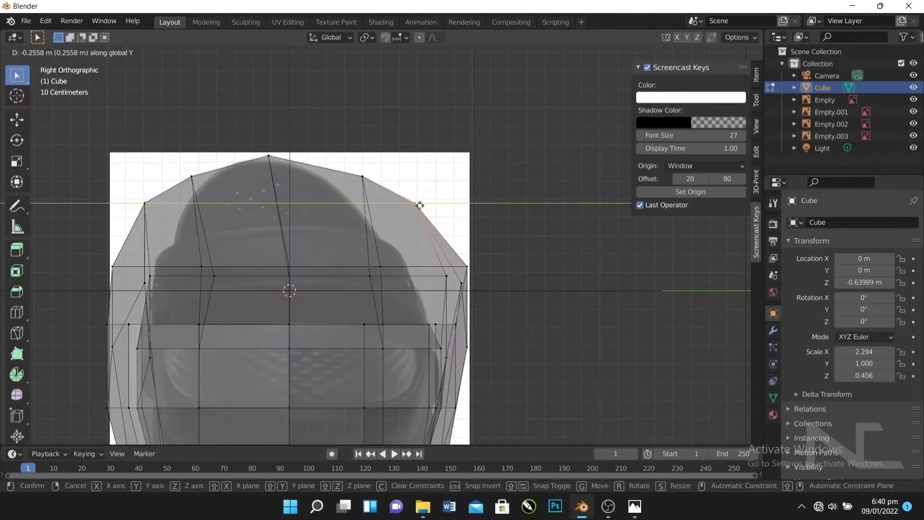
click(496, 294)
key(g)
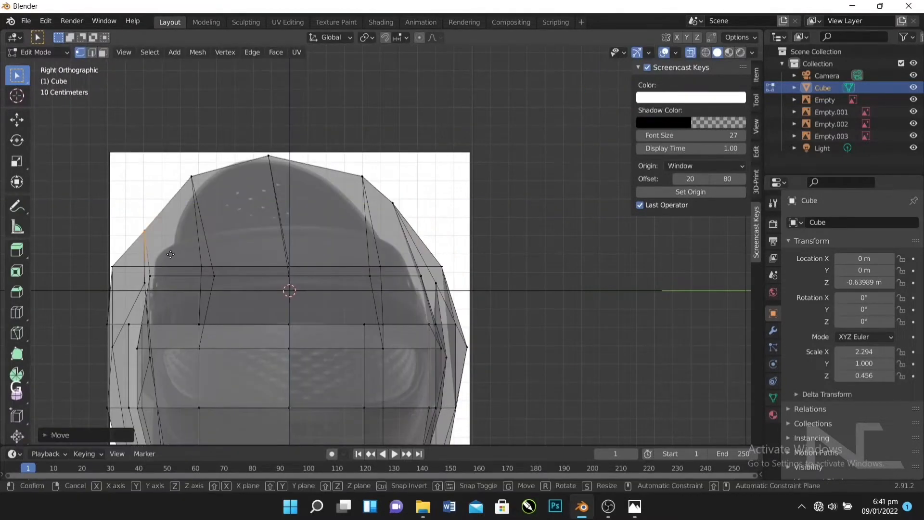
click(194, 261)
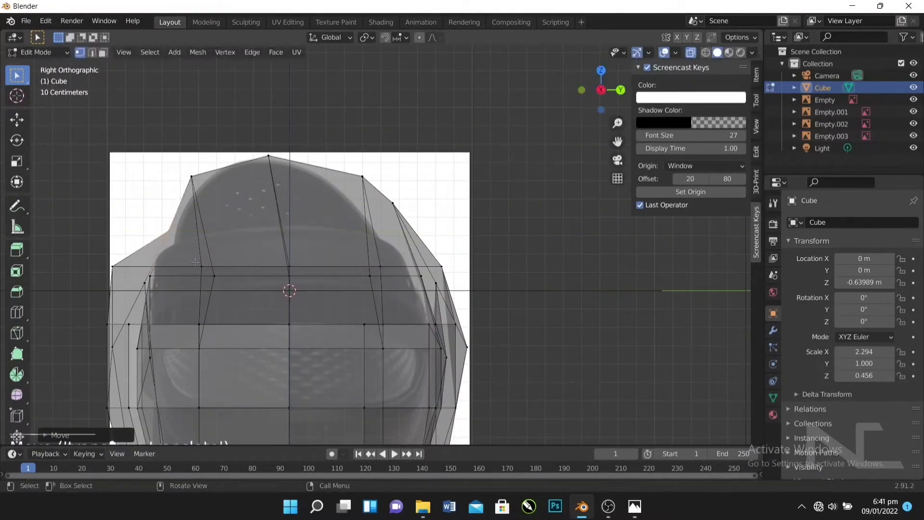
Step: Move the two protruding upper vertex groups on the negative-Y side inward along Y to meet the clog's outline
drag(100, 258, 143, 283)
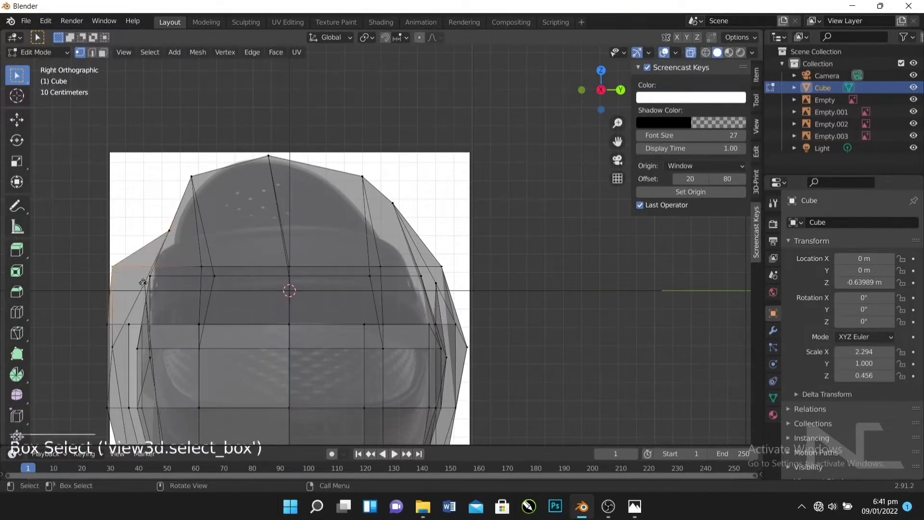
key(g)
key(y)
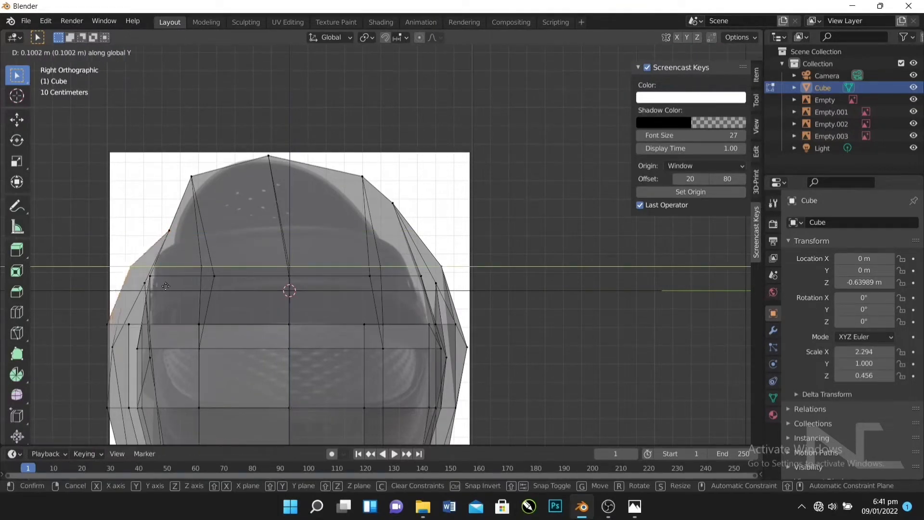
click(146, 296)
drag(84, 320, 134, 328)
key(g)
key(y)
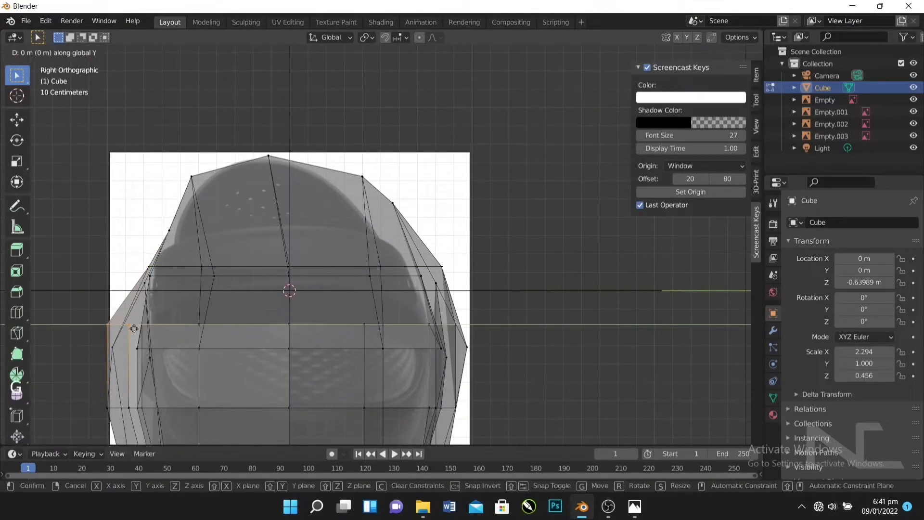
click(208, 290)
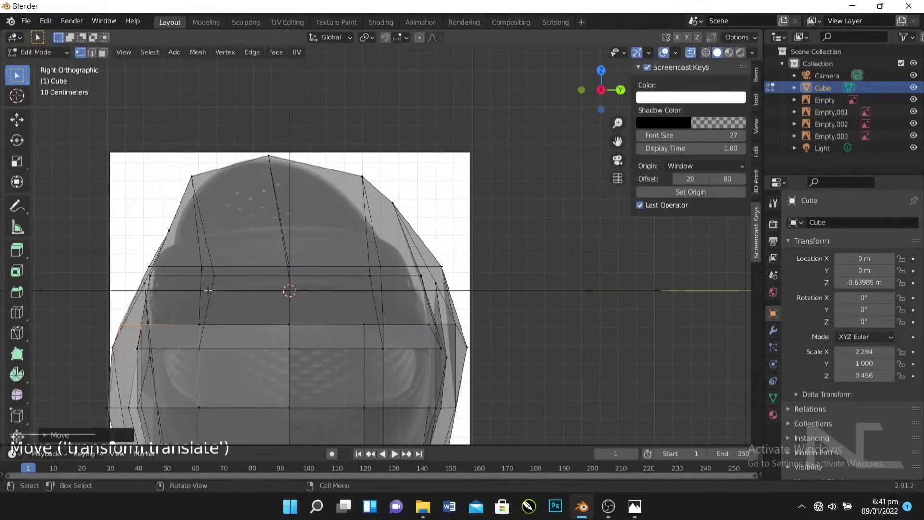
Step: Select the peak vertices of the upper and lower them slightly along Z toward the clog's top in the front-view reference
middle_drag(207, 291, 295, 299)
key(KP_Subtract)
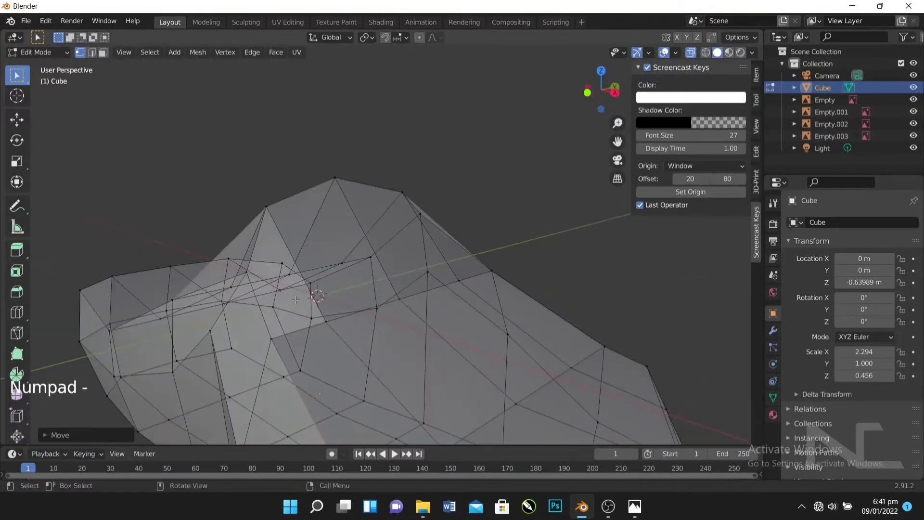
key(KP_Subtract)
key(KP_Subtract)
key(KP_Subtract)
click(482, 260)
middle_drag(481, 260, 143, 260)
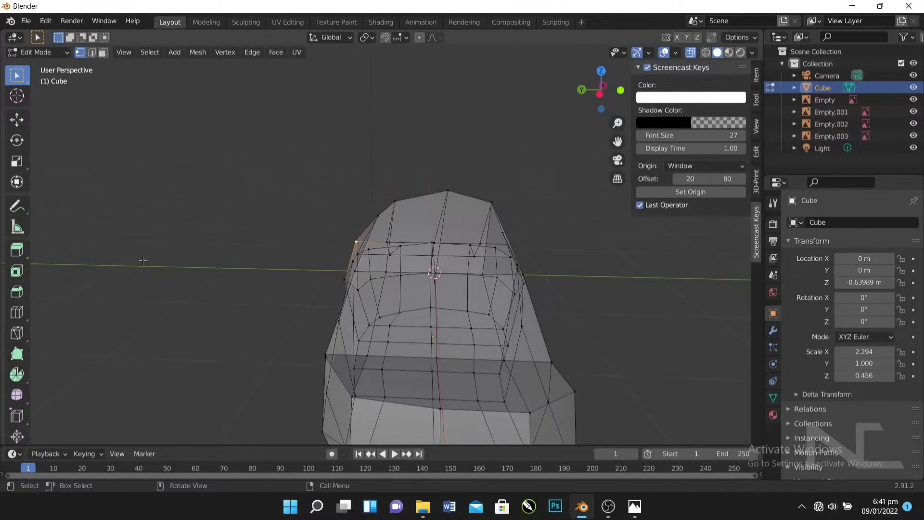
key(KP_1)
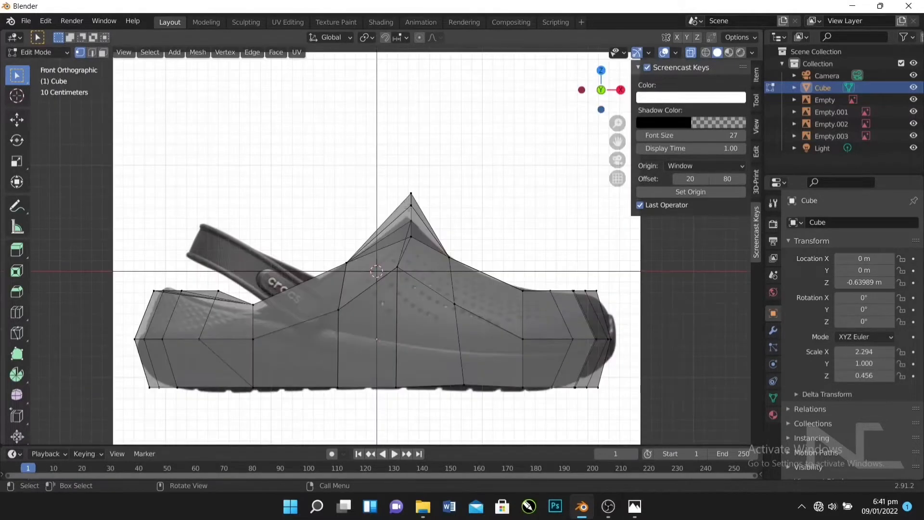
click(457, 179)
drag(393, 177, 429, 216)
key(g)
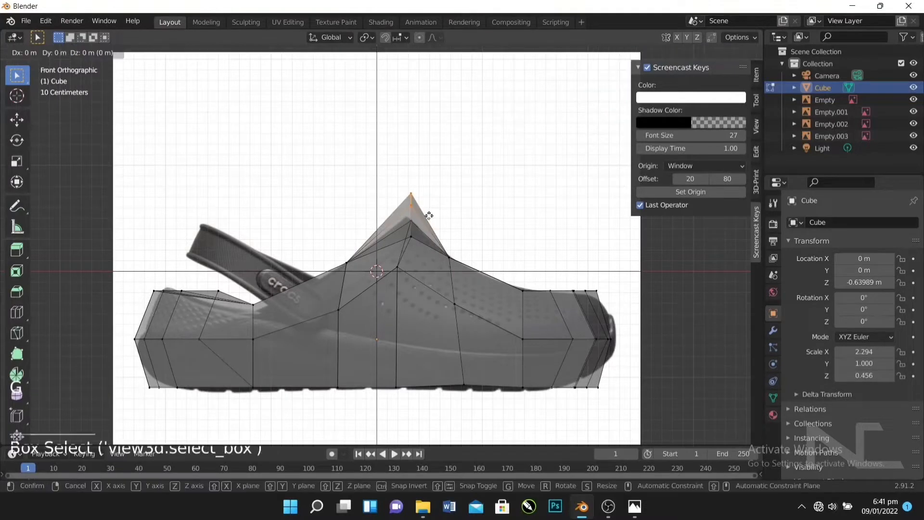
key(z)
click(429, 222)
Step: In the right view, isolate the protruding mid-height vertices on the positive-Y side and move them inward along Y toward the clog's outline
middle_drag(322, 196, 482, 229)
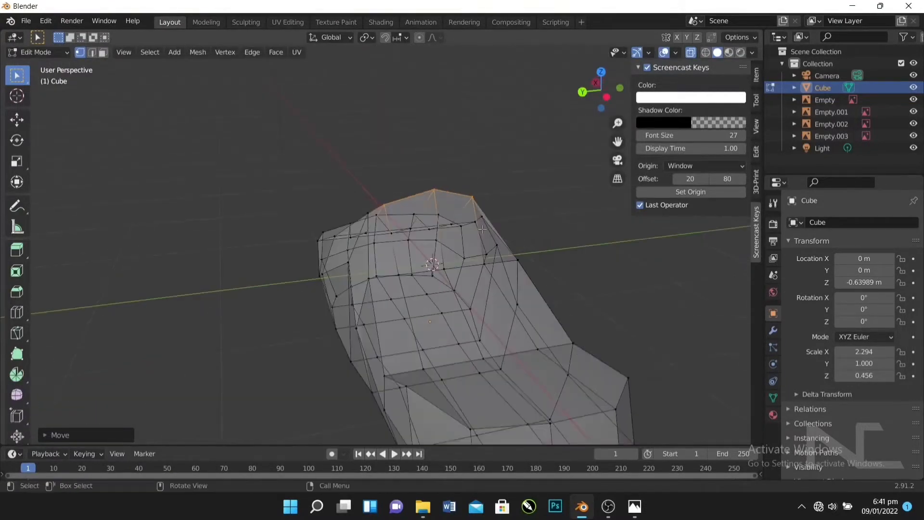
key(KP_1)
key(KP_3)
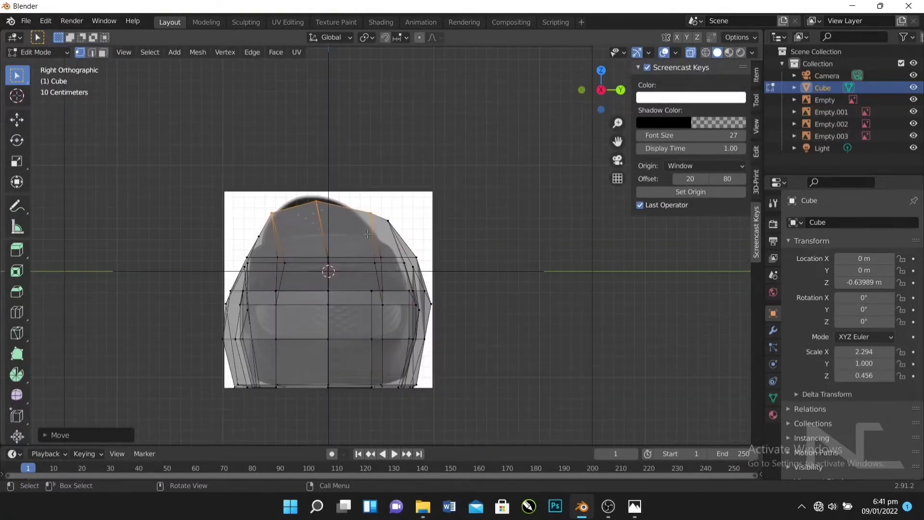
key(KP_Add)
key(KP_Add)
key(KP_Add)
key(KP_Add)
drag(501, 366, 412, 306)
click(515, 318)
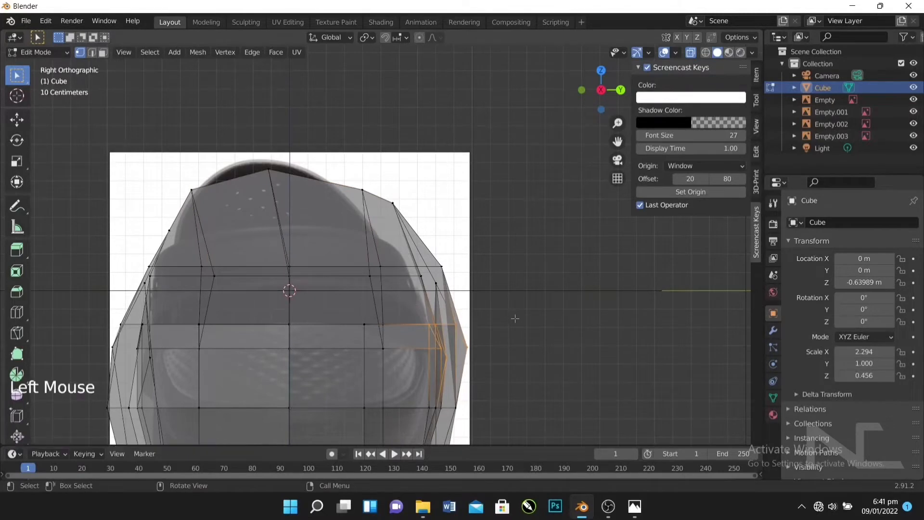
click(480, 354)
drag(480, 354, 449, 319)
click(461, 326)
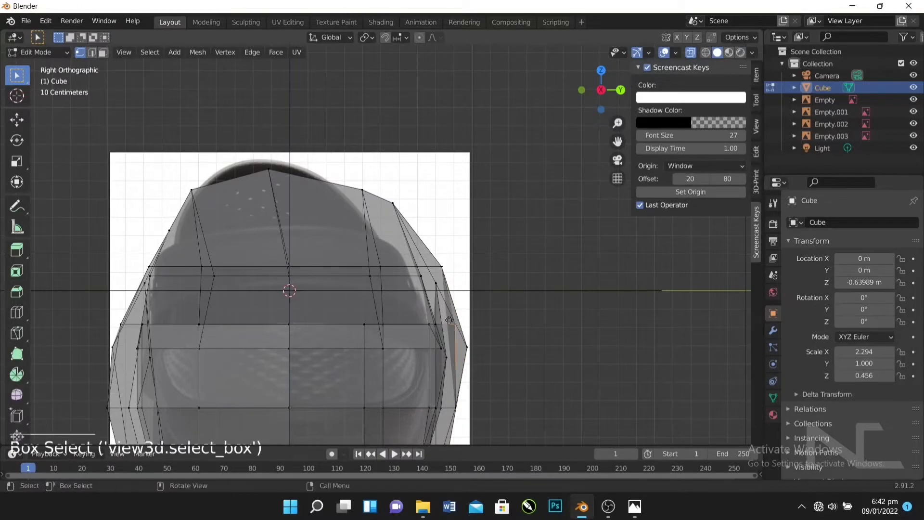
key(g)
key(y)
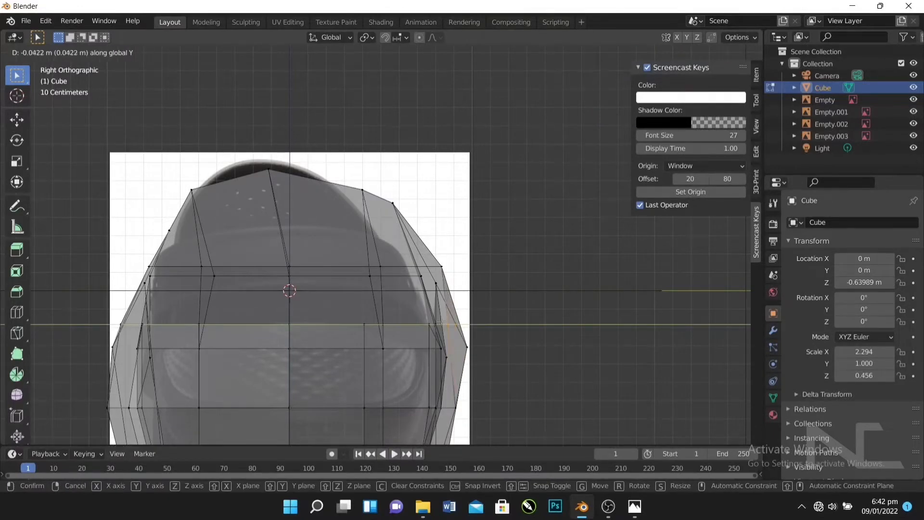
click(475, 346)
Step: Move the two lower outermost vertex groups on the positive-Y side inward along Y to narrow the mesh
drag(476, 351, 461, 339)
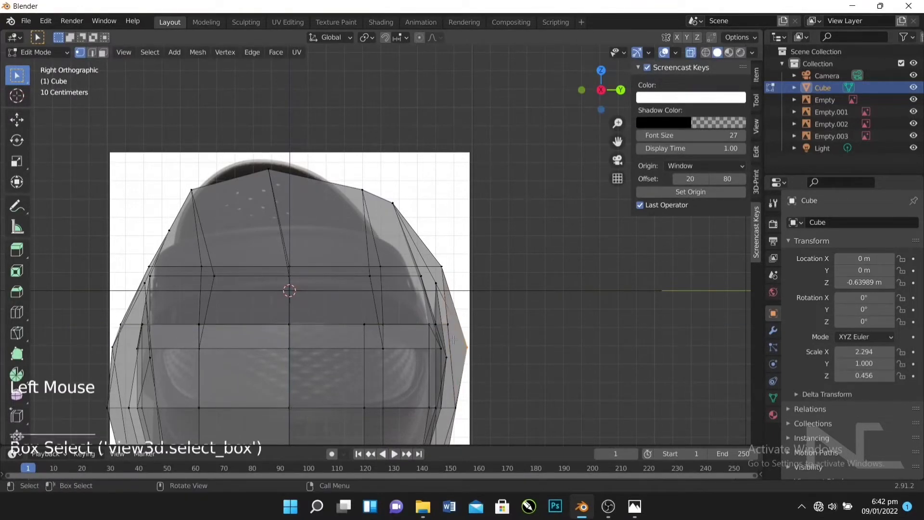
key(g)
key(y)
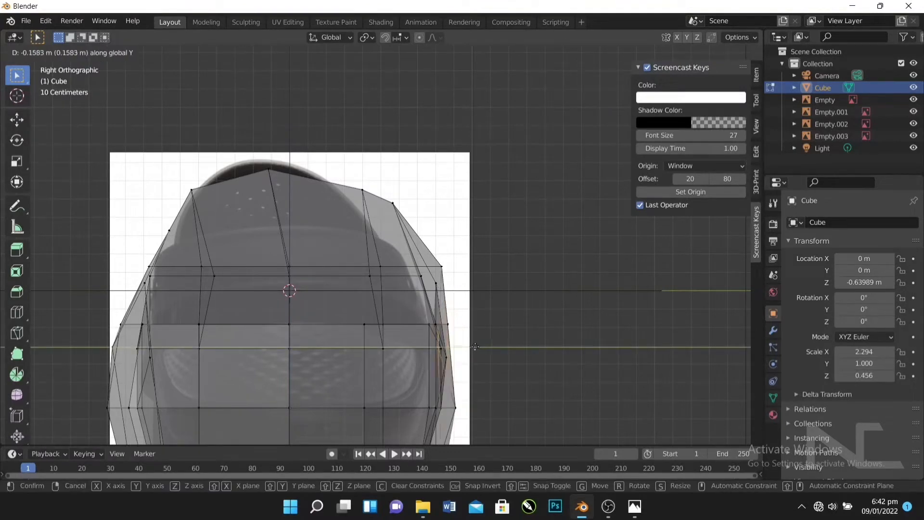
click(465, 344)
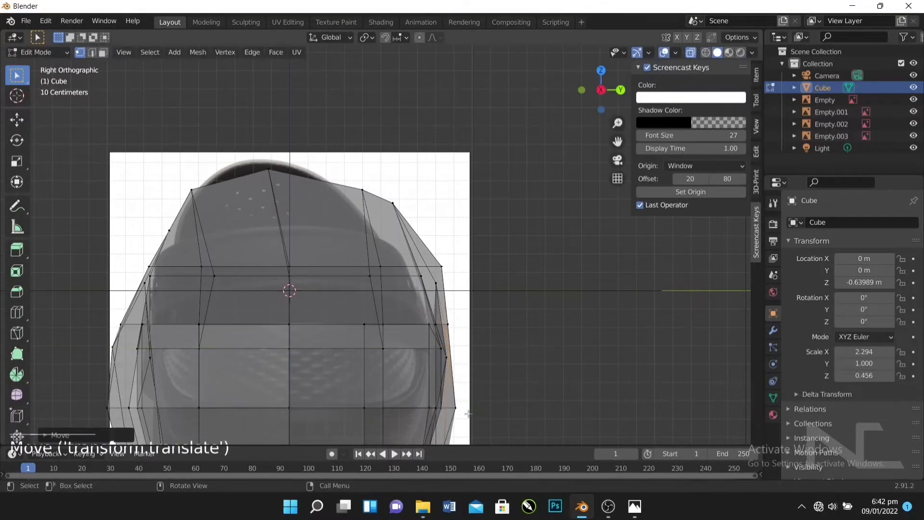
drag(465, 413, 447, 400)
key(g)
key(y)
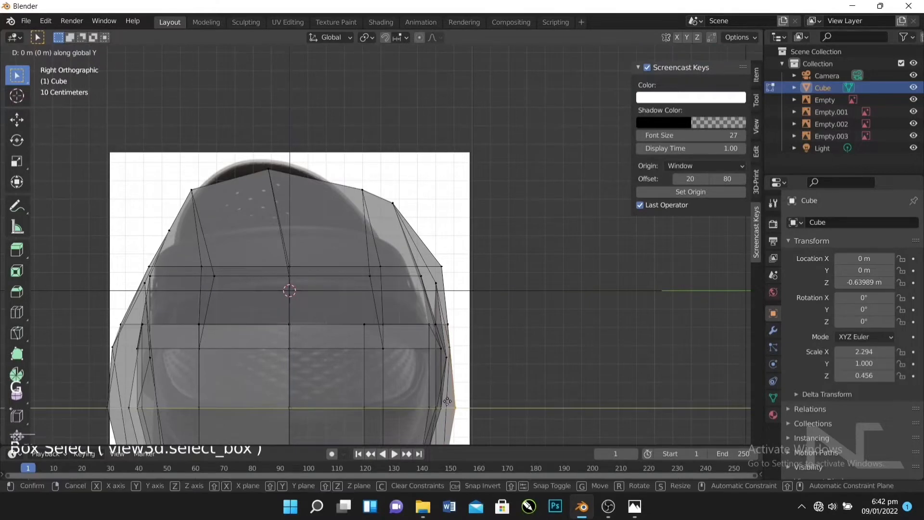
click(433, 400)
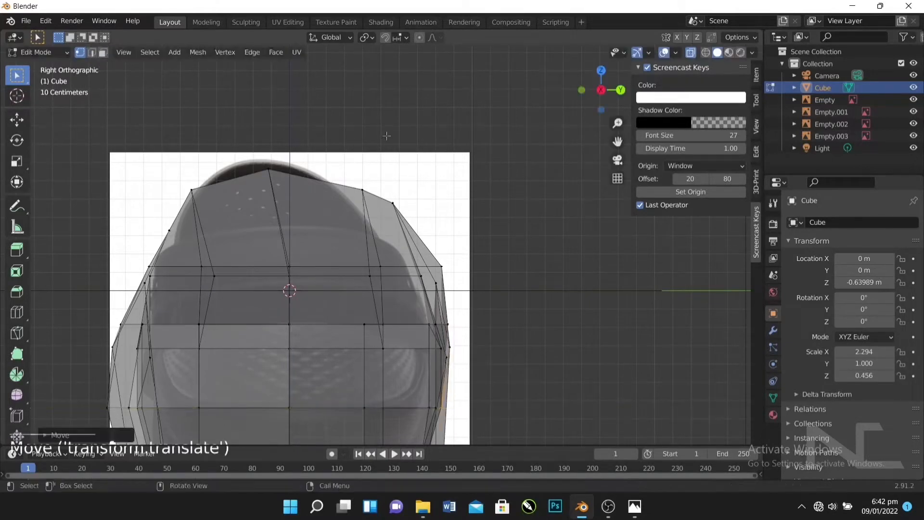
Step: Pull the shoulder vertex and the vertices just below it on the positive-Y side inward along Y to follow the reference
click(441, 267)
key(g)
key(y)
click(415, 275)
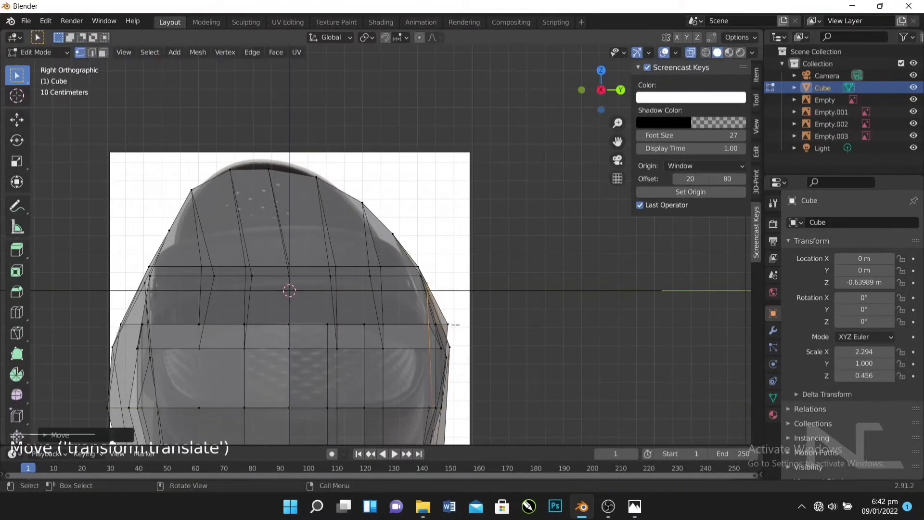
drag(457, 328, 436, 318)
key(g)
key(y)
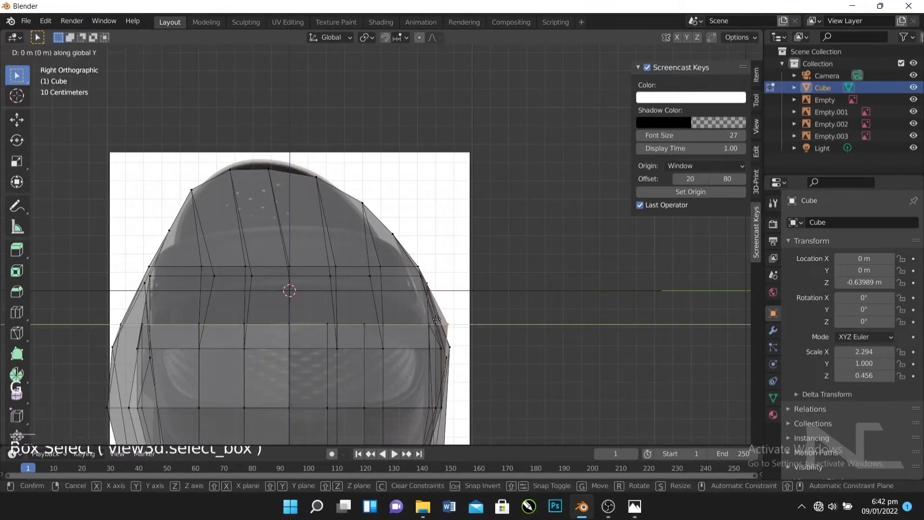
click(431, 365)
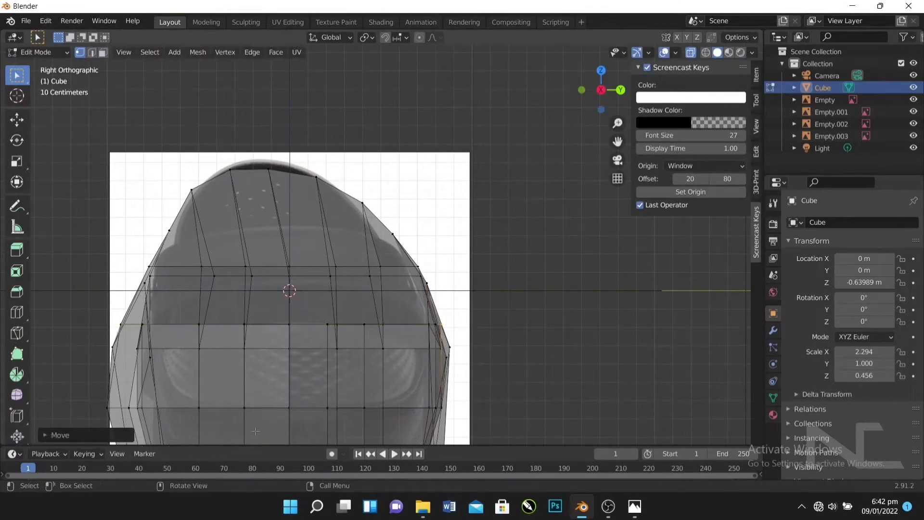
Step: Save the file as CROCS.blend in the current Desktop folder
click(28, 20)
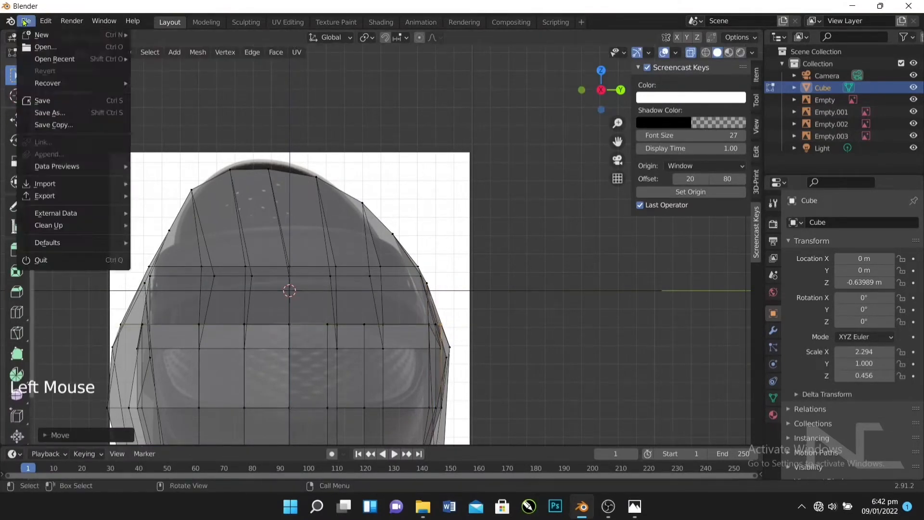
click(55, 116)
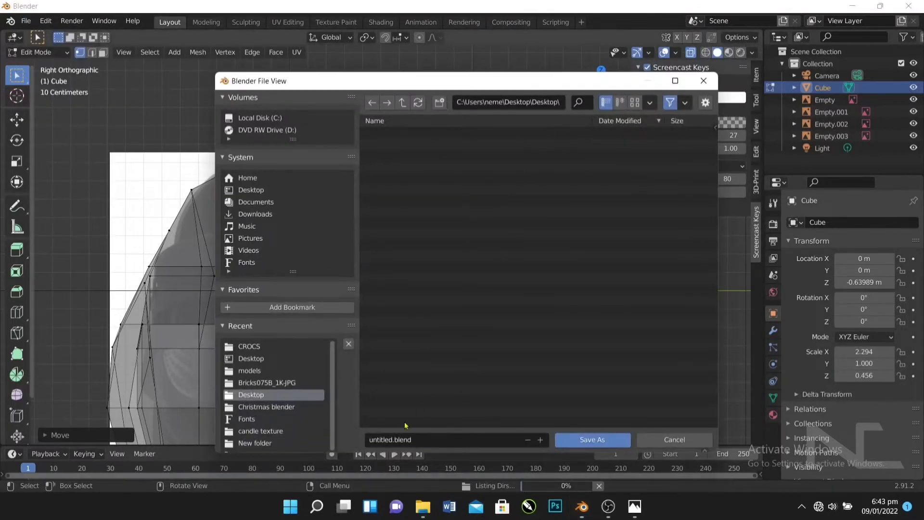
click(390, 440)
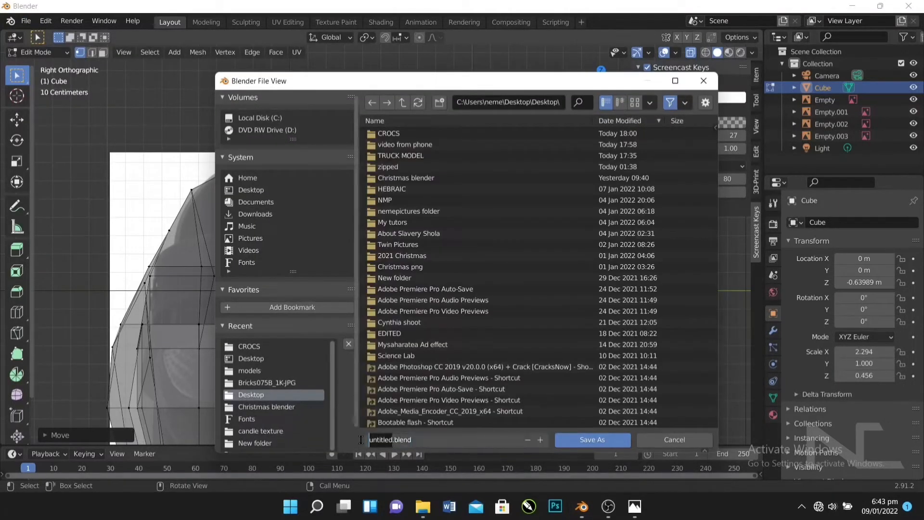
text(CRO)
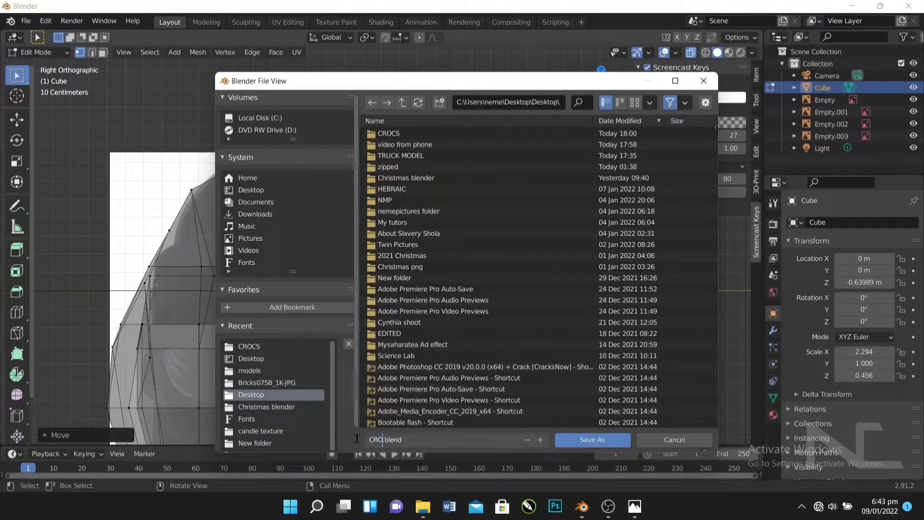
text(CS)
key(Return)
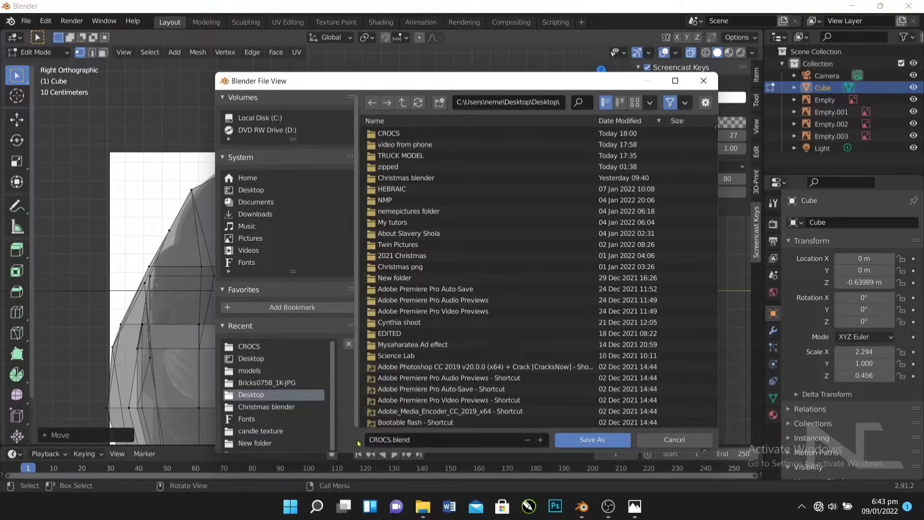
click(558, 438)
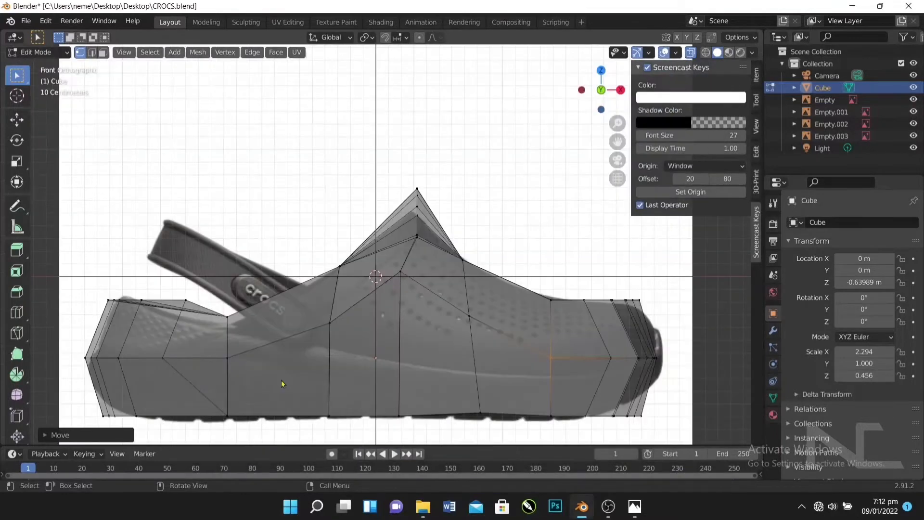
Step: Undo the long run of recent mesh edits back past the extra lengthwise edge loops, and redo the last few undone changes
key(KP_3)
key(KP_1)
key(KP_3)
key(KP_1)
key(KP_7)
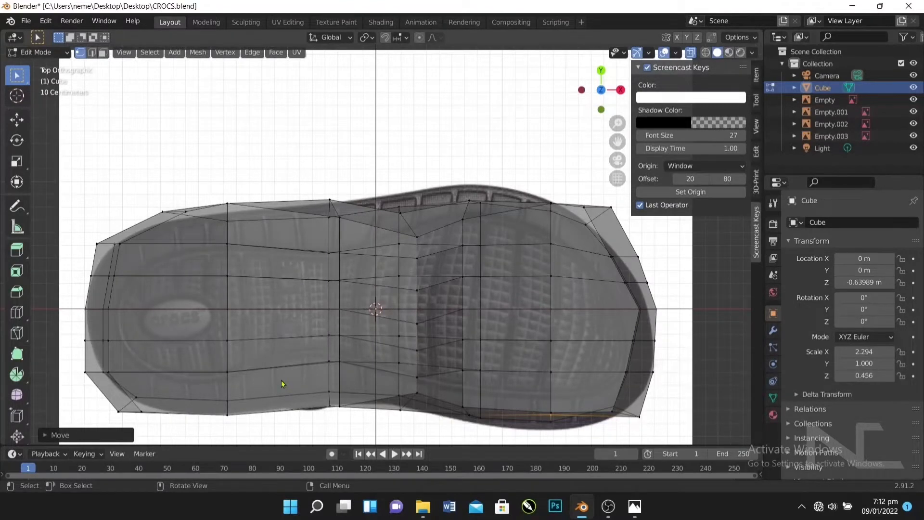
key(KP_9)
key(ctrl+z)
key(ctrl+z)
key(ctrl+z)
key(ctrl+z)
key(ctrl+z)
key(ctrl+z)
key(ctrl+z)
key(ctrl+z)
key(ctrl+z)
key(ctrl+z)
key(ctrl+z)
key(ctrl+z)
key(ctrl+z)
key(ctrl+z)
key(ctrl+z)
key(ctrl+z)
key(ctrl+z)
key(ctrl+z)
key(ctrl+z)
key(ctrl+z)
key(ctrl+z)
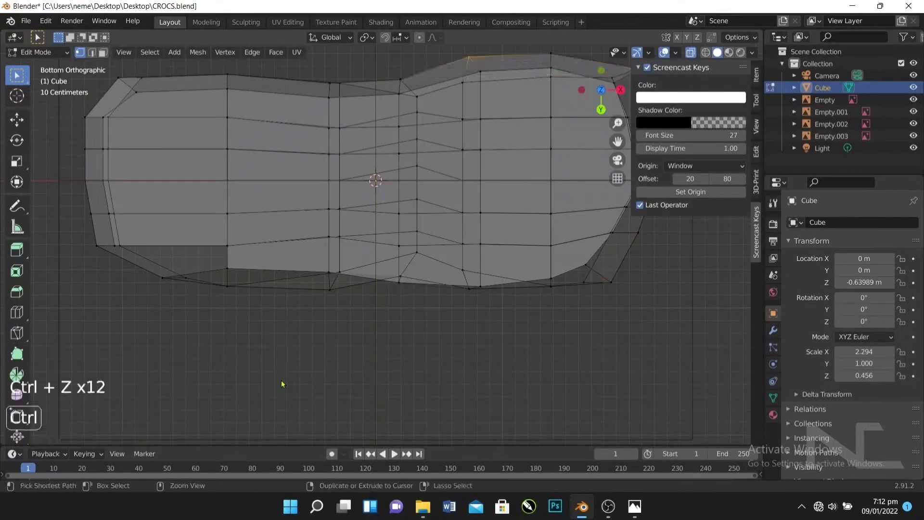
key(ctrl+z)
key(ctrl+z)
key(ctrl+z)
key(ctrl+z)
key(ctrl+z)
key(ctrl+z)
key(ctrl+z)
key(ctrl+z)
key(ctrl+z)
key(ctrl+z)
key(ctrl+z)
key(ctrl+z)
key(ctrl+z)
key(ctrl+z)
key(ctrl+z)
key(ctrl+z)
key(ctrl+z)
key(ctrl+z)
key(ctrl+z)
key(ctrl+z)
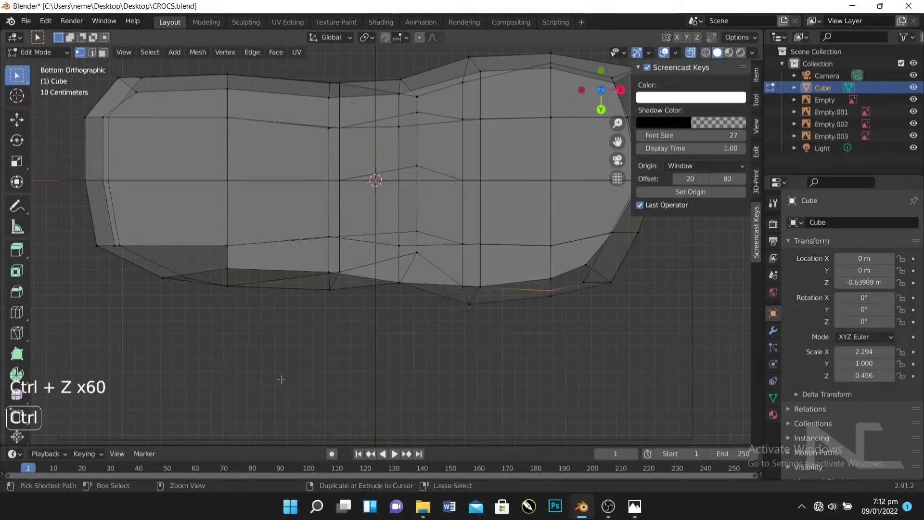
key(ctrl+z)
key(ctrl+z)
key(ctrl+z)
key(ctrl+z)
key(ctrl+z)
key(ctrl+z)
key(ctrl+z)
key(ctrl+z)
key(ctrl+z)
key(ctrl+z)
key(ctrl+z)
key(ctrl+z)
key(ctrl+z)
key(ctrl+z)
key(ctrl+z)
key(ctrl+z)
key(ctrl+z)
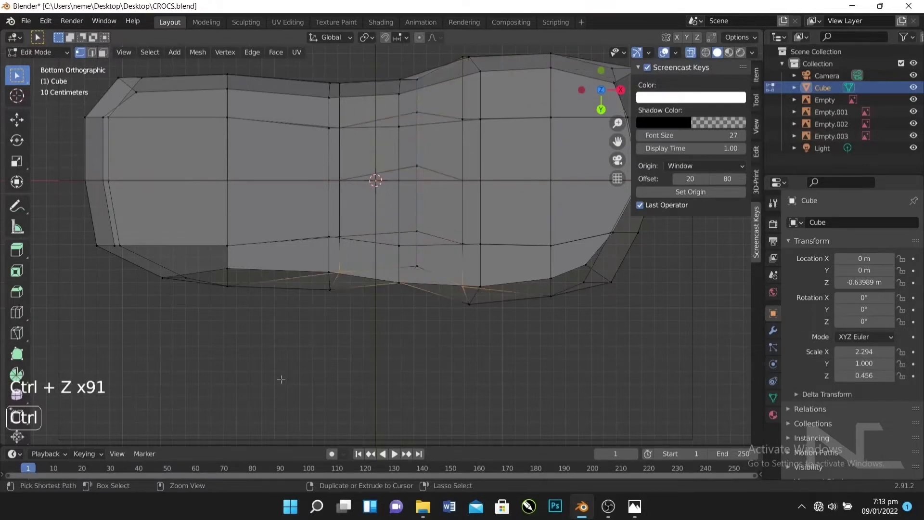
key(ctrl+shift+z)
key(ctrl+shift+z)
key(ctrl+shift+z)
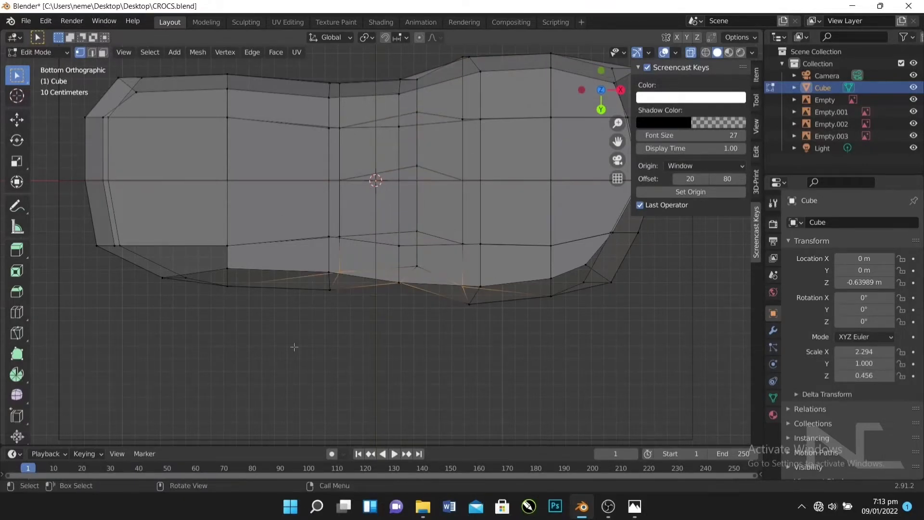
Step: Check the mesh against the front-view reference and undo several more edits to the clog's upper
middle_drag(295, 347, 308, 72)
key(KP_1)
key(ctrl+z)
key(ctrl+z)
key(ctrl+z)
key(ctrl+z)
key(ctrl+z)
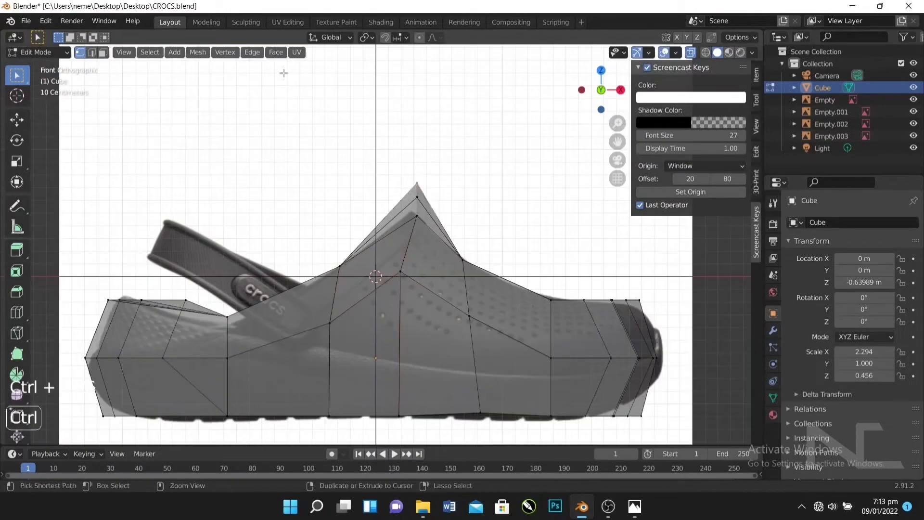
key(ctrl+z)
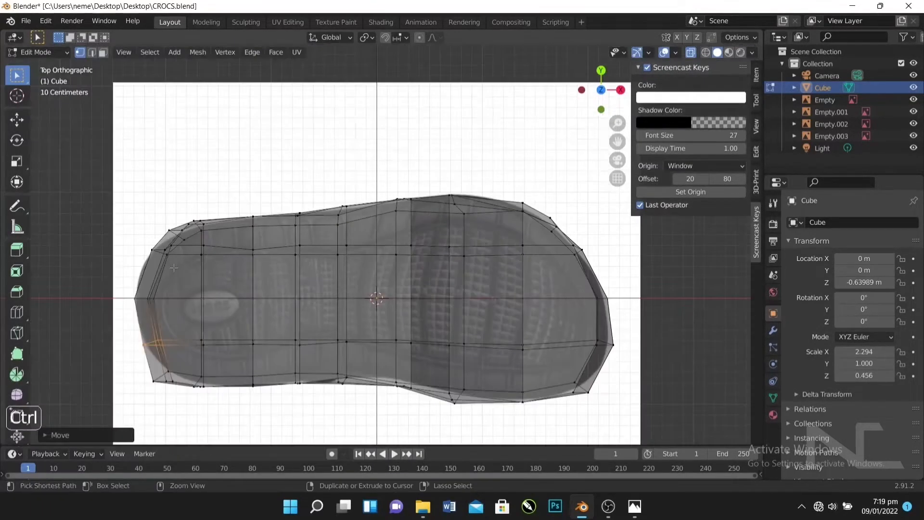
Step: Start an edge loop cut on the clog in the top view and select the toe-end vertices in the front view
key(ctrl+r)
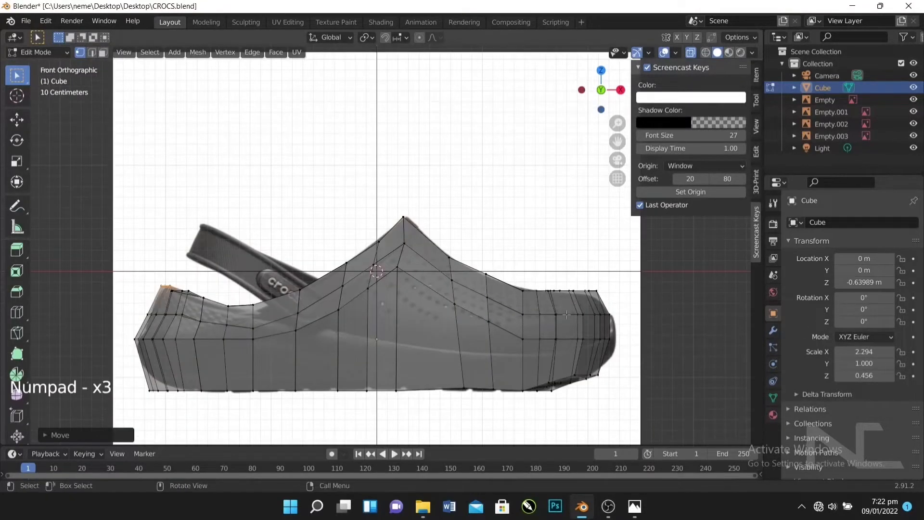
drag(589, 303, 647, 350)
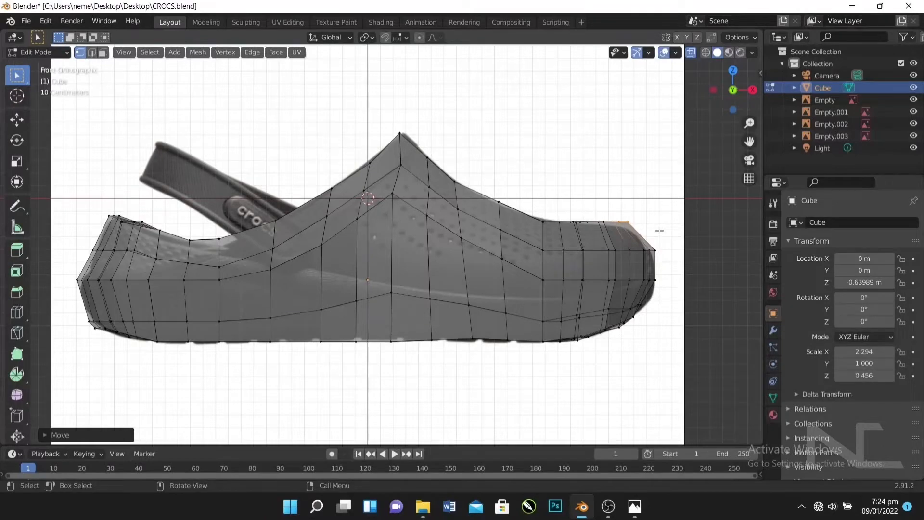
Step: Move the selected vertices beside the foot opening on the clog's upper along Z to smooth its curve
middle_drag(659, 231, 407, 232)
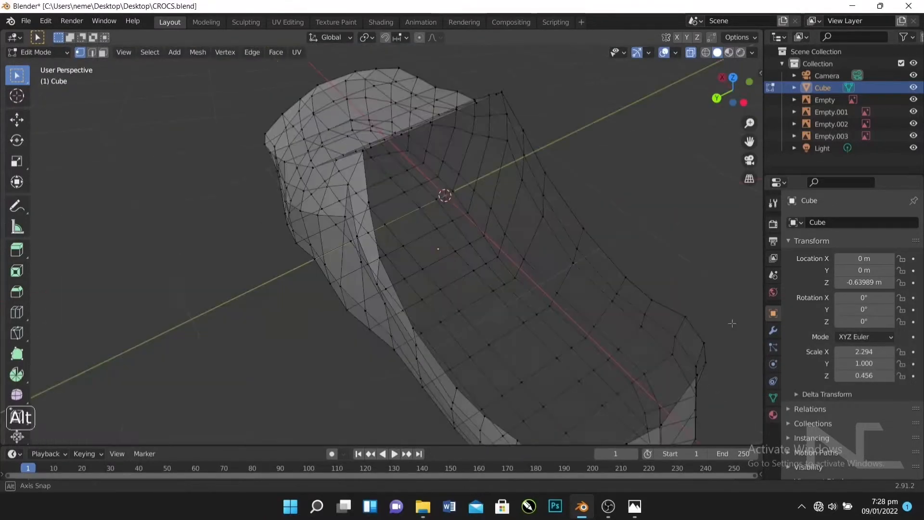
middle_drag(407, 232, 472, 275)
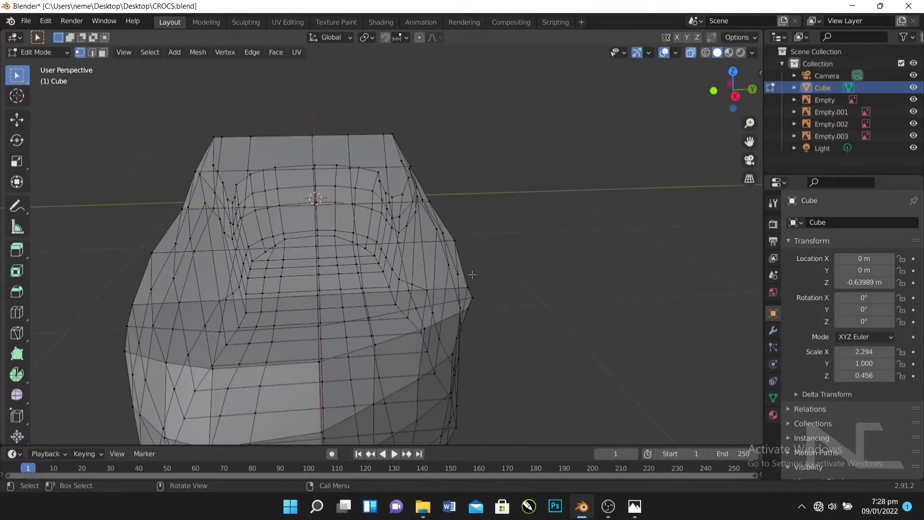
click(471, 301)
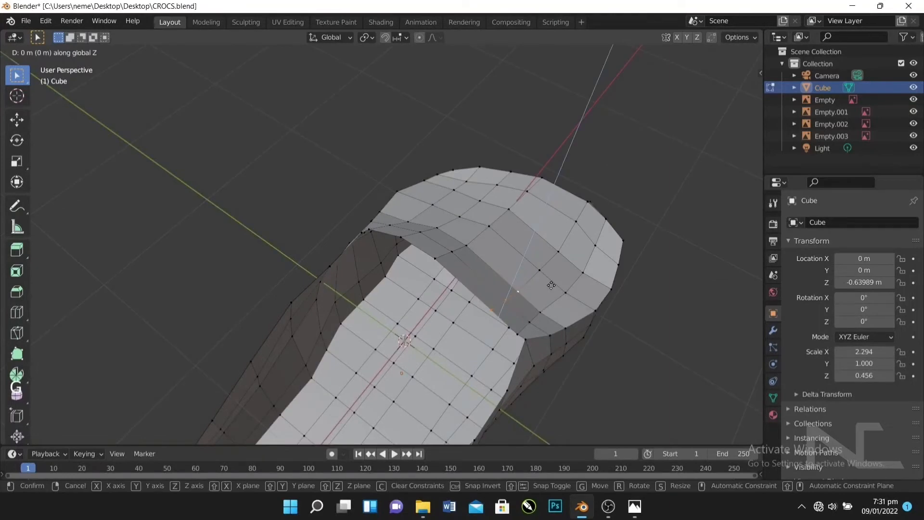
click(512, 211)
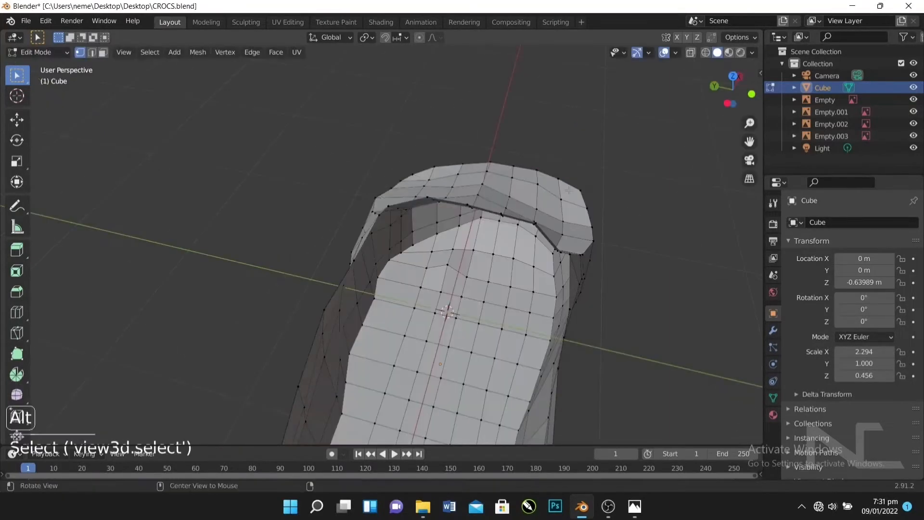
Step: Check the clog against the front and side references and raise a side vertex on top of the toe box along Z
middle_drag(568, 190, 645, 159)
key(KP_1)
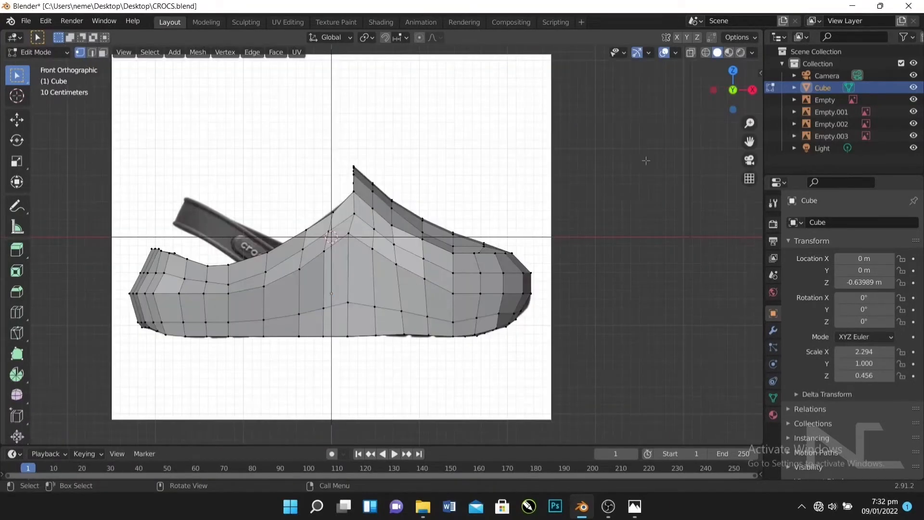
key(KP_3)
key(KP_1)
middle_drag(646, 160, 522, 280)
shift+click(500, 286)
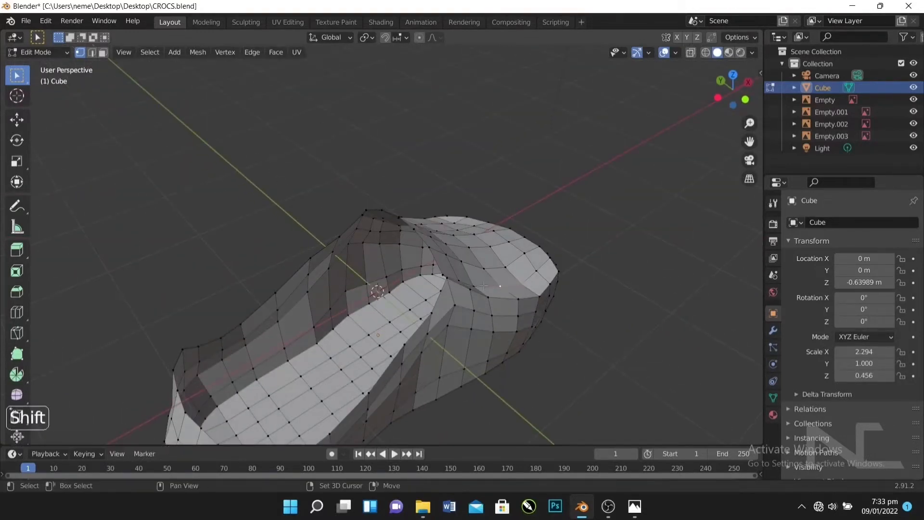
key(g)
key(z)
click(485, 279)
Step: Adjust two further vertices on top of the toe box along Z to even out its surface
click(506, 267)
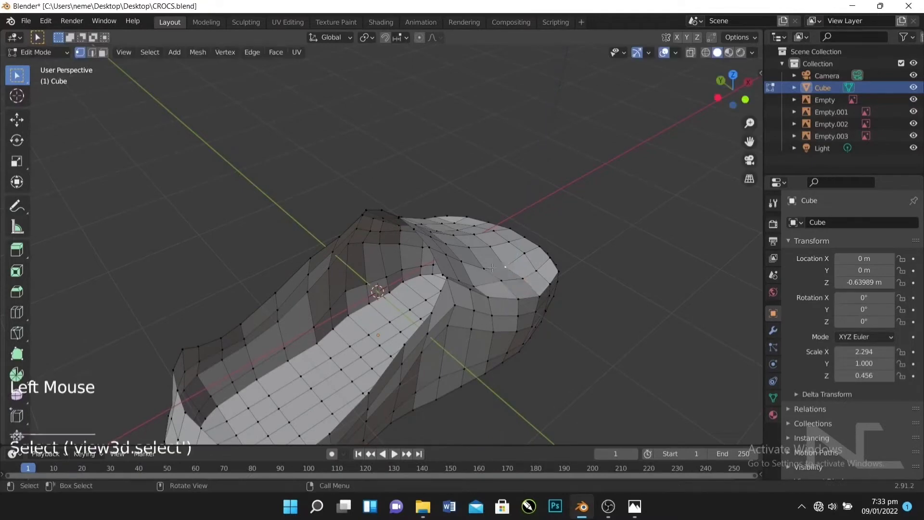
key(g)
key(z)
click(505, 262)
middle_drag(505, 262, 455, 313)
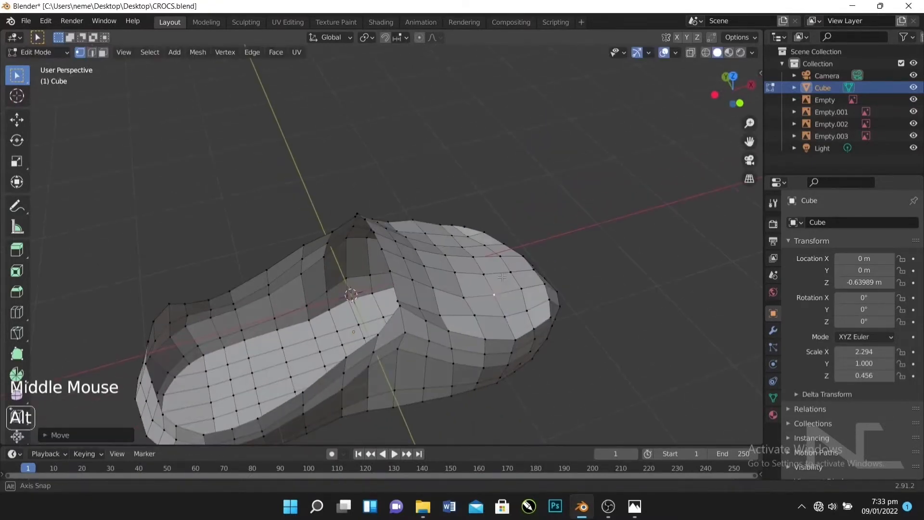
click(455, 313)
key(g)
key(z)
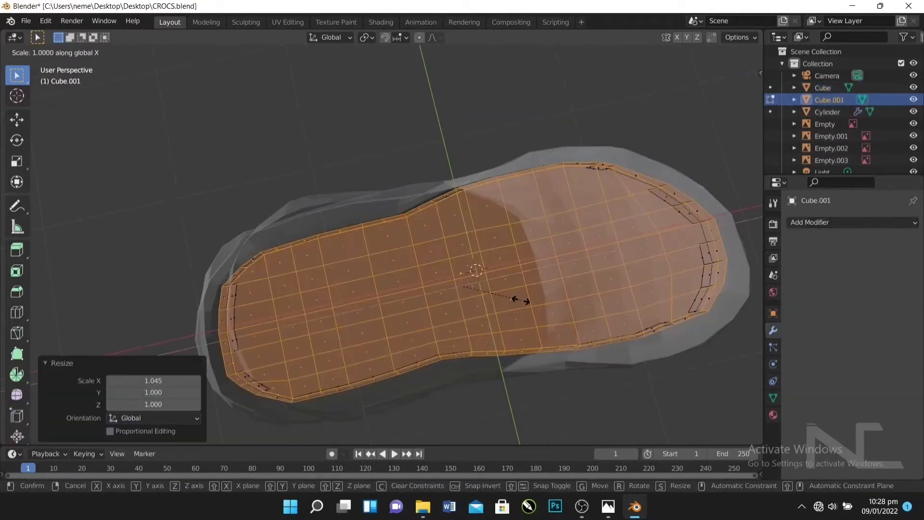
Step: Scale the insole's selected faces by 1.097 along Y and move them -0.034632 m along Y
key(y)
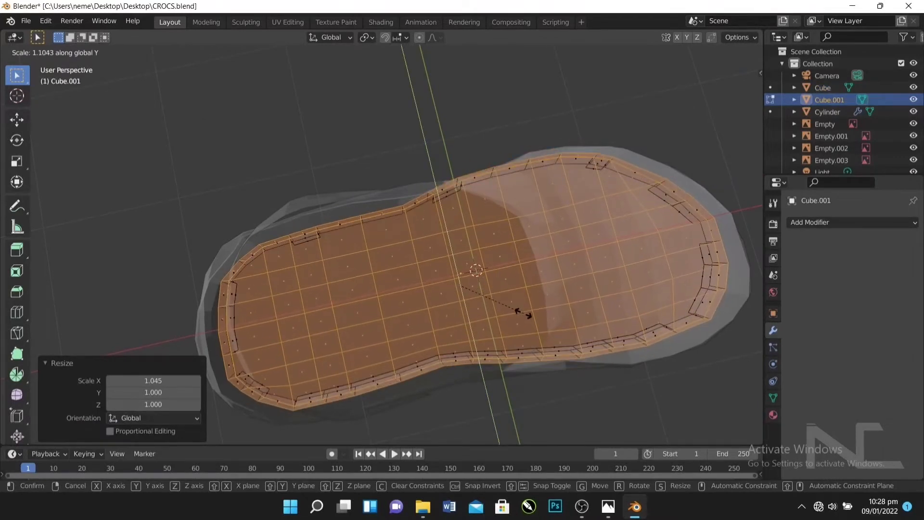
click(523, 313)
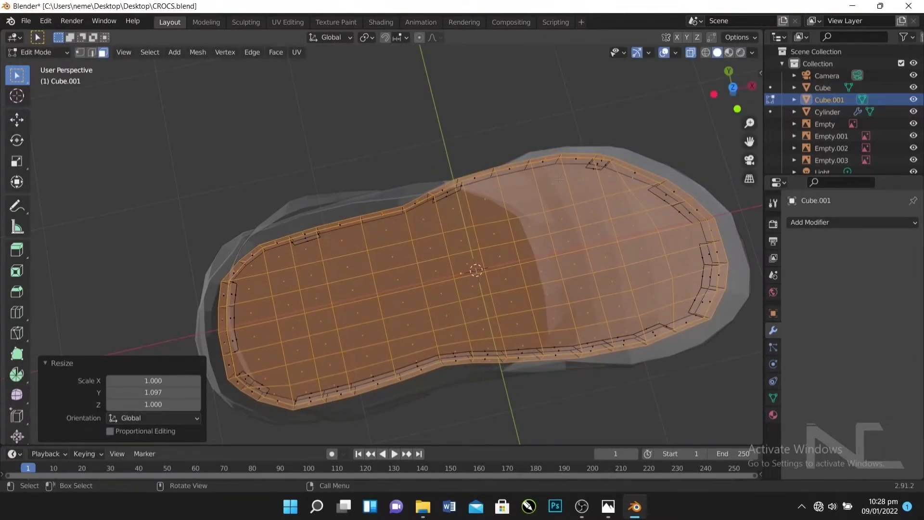
key(g)
key(z)
key(y)
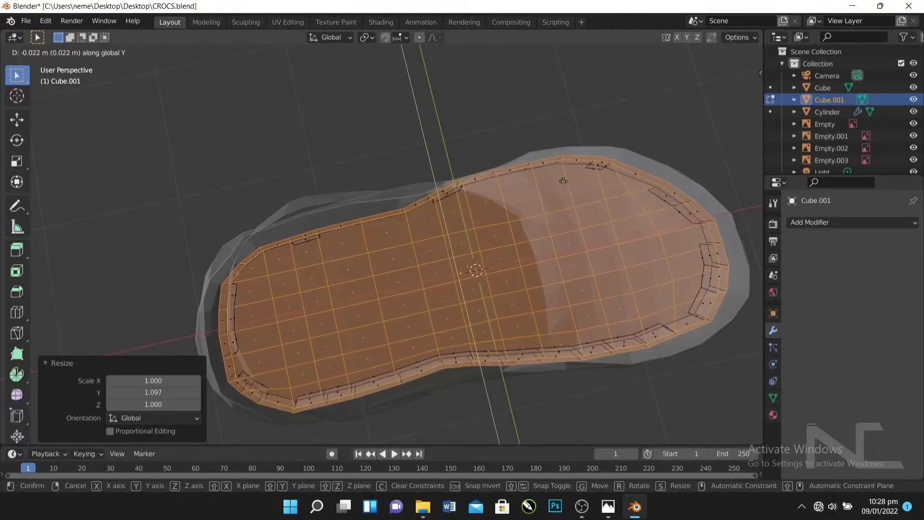
click(590, 147)
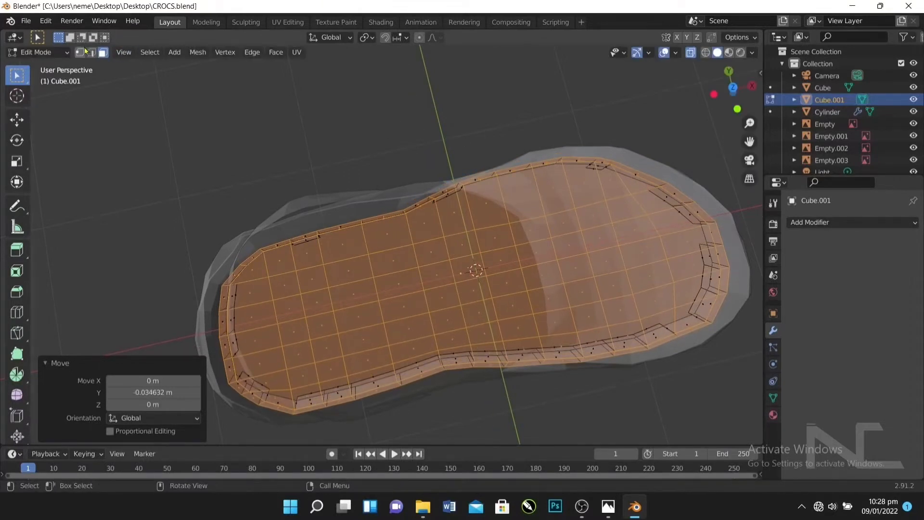
Step: Select the rim vertices along the positive-Y forefoot side of the insole, clear the selection and save the file
click(341, 137)
mouse_move(340, 137)
mouse_down()
mouse_move(512, 176)
mouse_move(628, 178)
mouse_up()
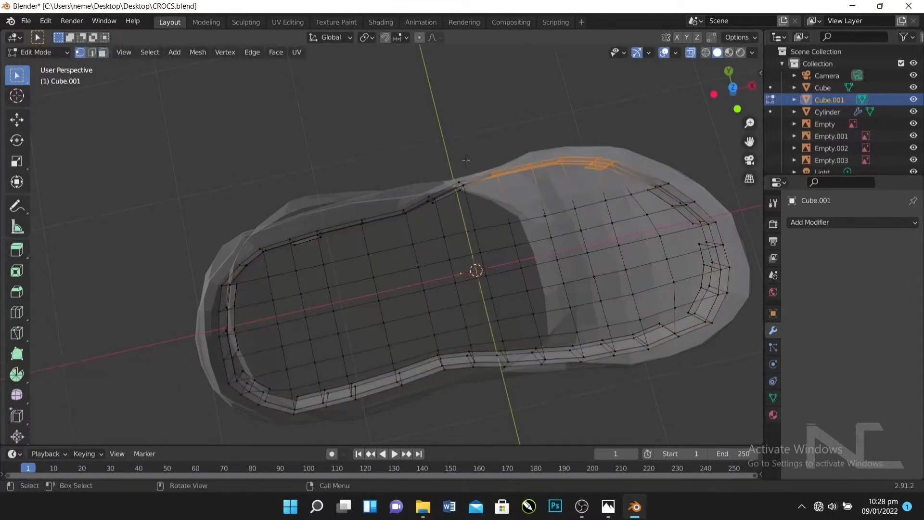
click(369, 120)
middle_drag(391, 140, 407, 53)
key(ctrl+s)
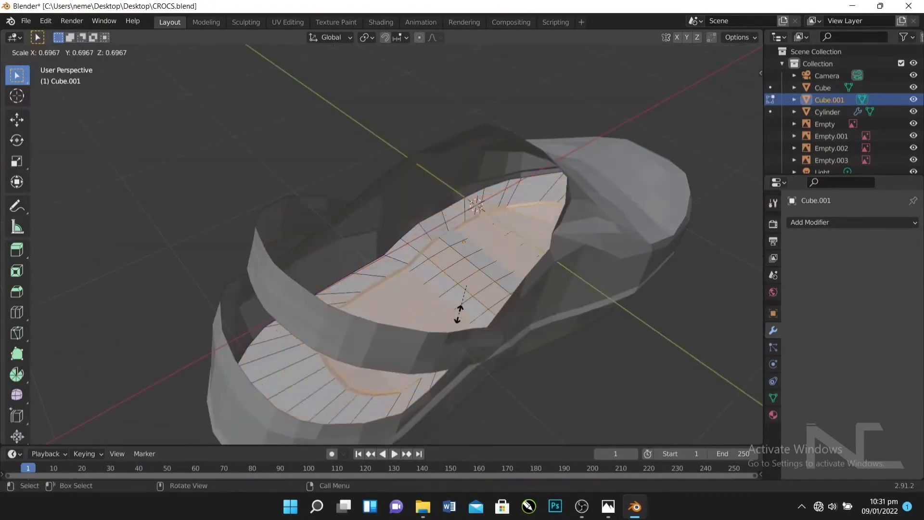
Step: Extrude the insole's selected large face region by -0.27946 m along its normal
click(454, 313)
key(e)
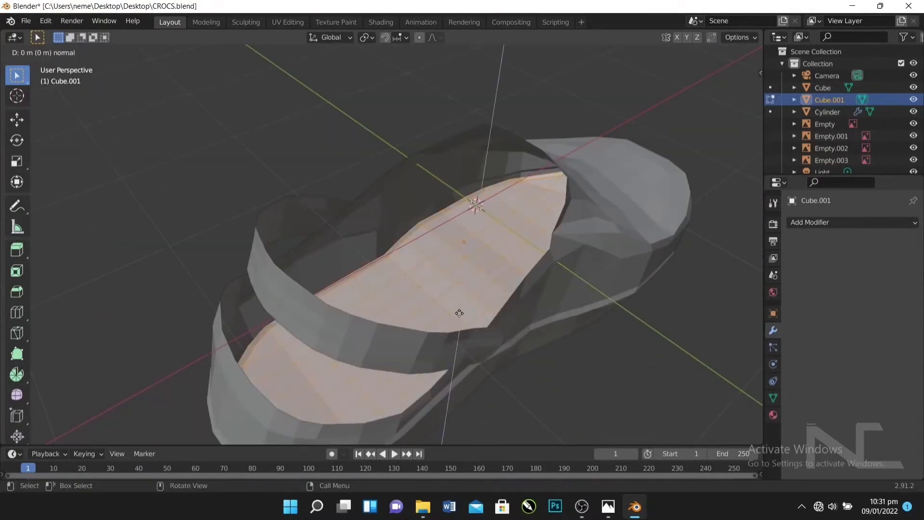
click(464, 287)
middle_drag(463, 286, 461, 226)
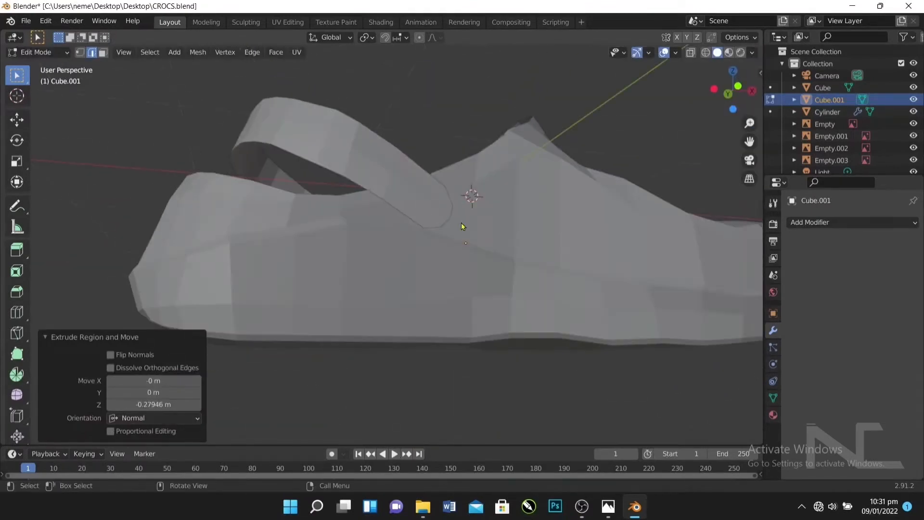
Step: Temporarily hide the clog body in Object Mode to inspect the insole, and save the file
key(Tab)
click(525, 234)
key(h)
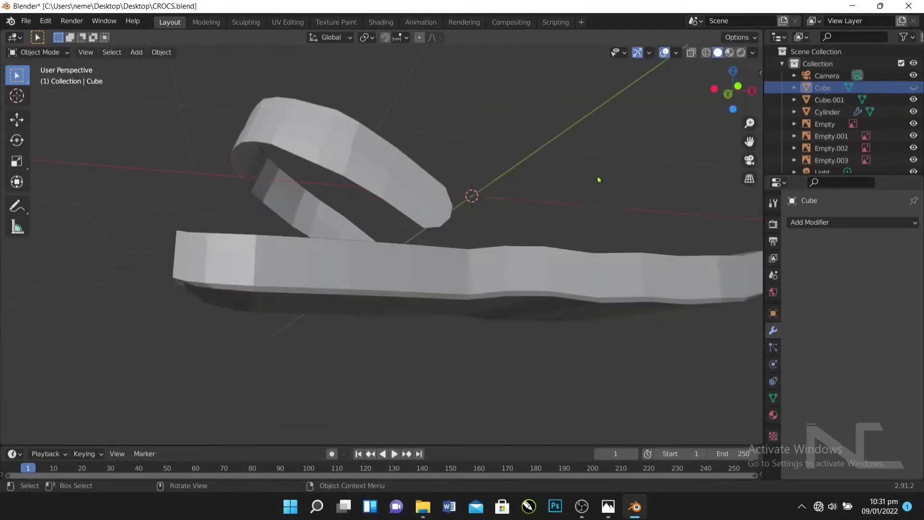
middle_drag(593, 198, 673, 161)
click(913, 87)
middle_drag(741, 226, 561, 260)
key(ctrl+s)
Step: Scale the insole object up slightly along Y to fit inside the clog body and save the file
key(Tab)
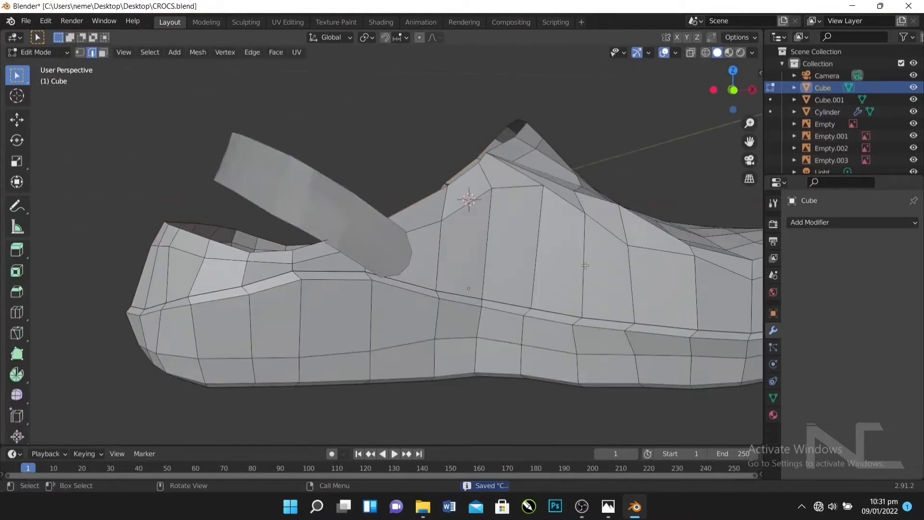
middle_drag(638, 291, 513, 212)
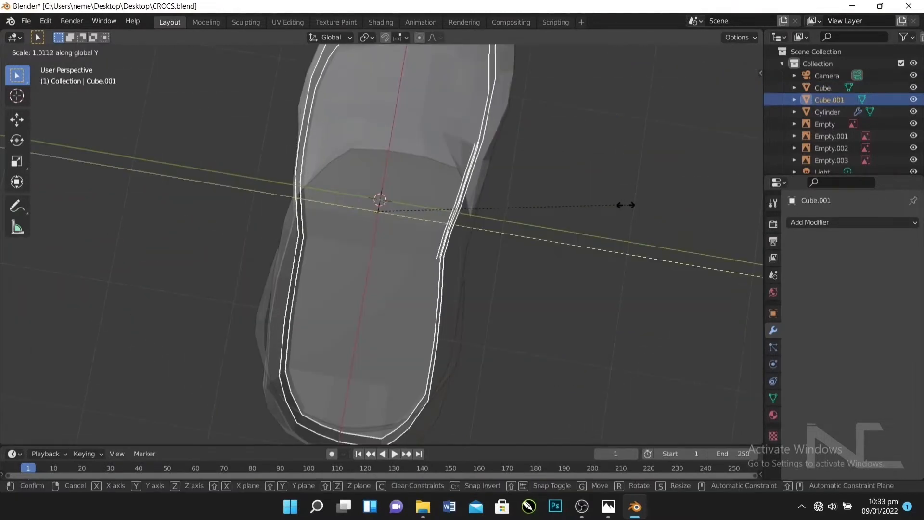
click(601, 193)
middle_drag(520, 186, 470, 196)
key(ctrl+s)
Step: Move the insole's positive-Y forefoot rim vertices -0.038745 m along Y and save the file
key(Tab)
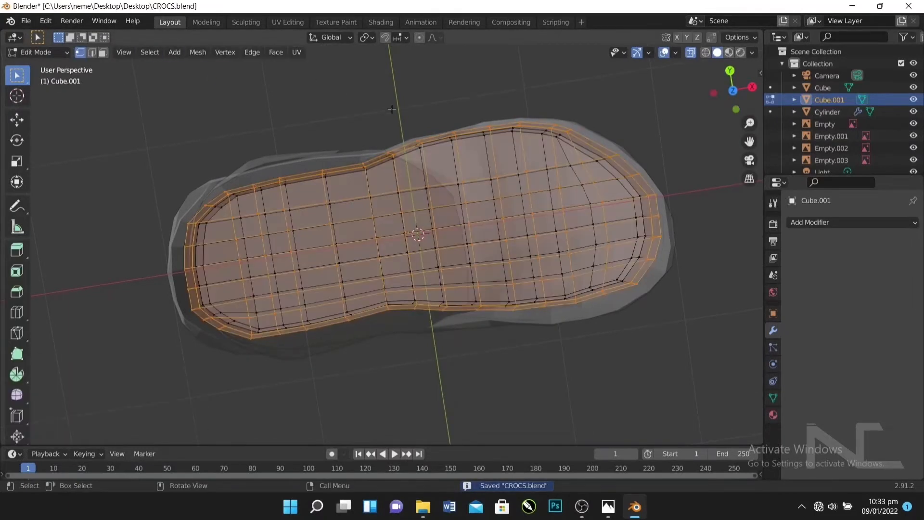
drag(390, 109, 605, 149)
drag(302, 129, 624, 147)
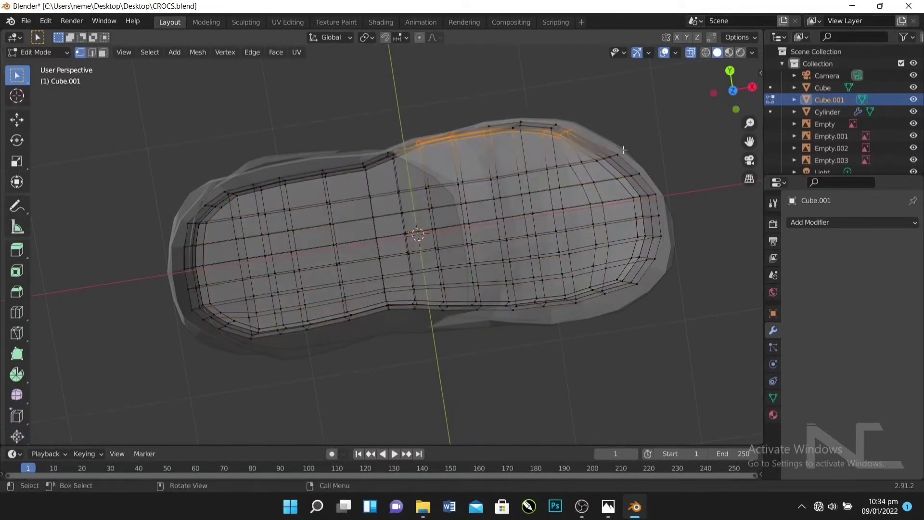
shift+drag(427, 113, 583, 135)
shift+drag(426, 161, 427, 161)
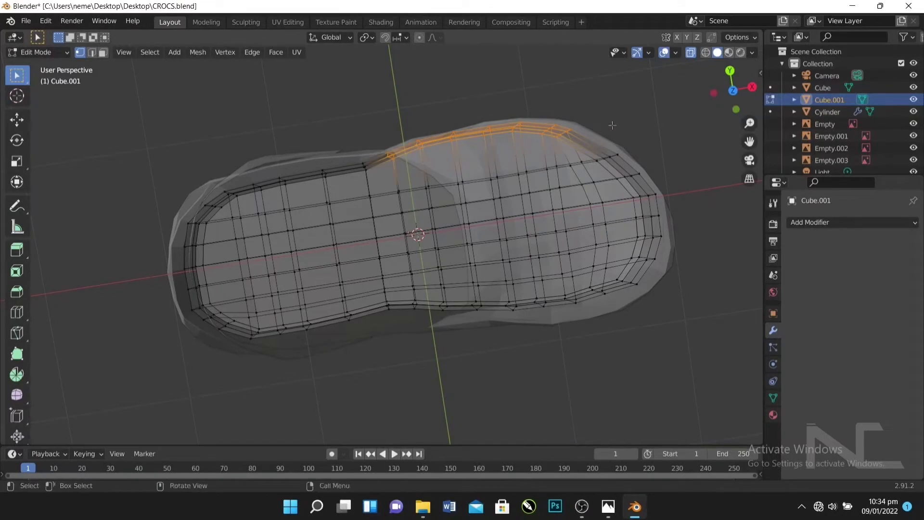
key(g)
key(x)
click(614, 128)
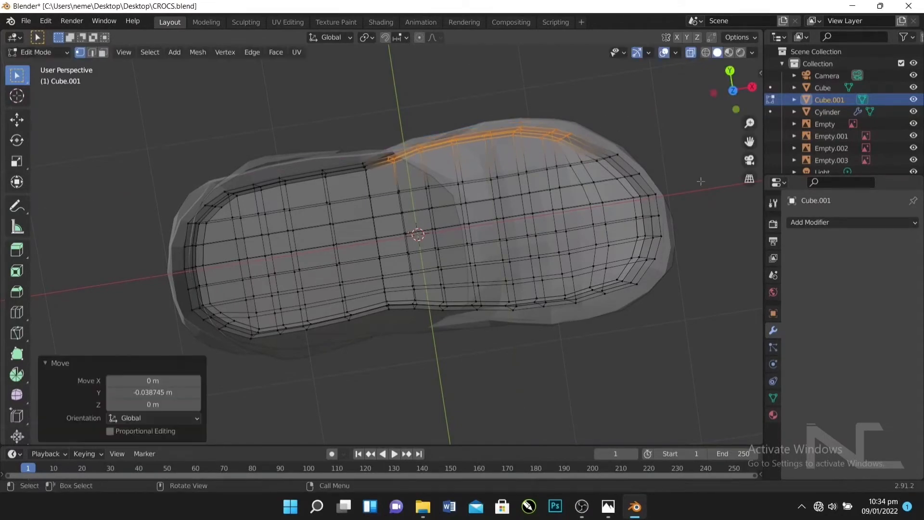
key(alt+a)
key(ctrl+s)
Step: Move the rim vertices at the insole's heel end -0.028688 m along X
middle_drag(674, 189, 591, 75)
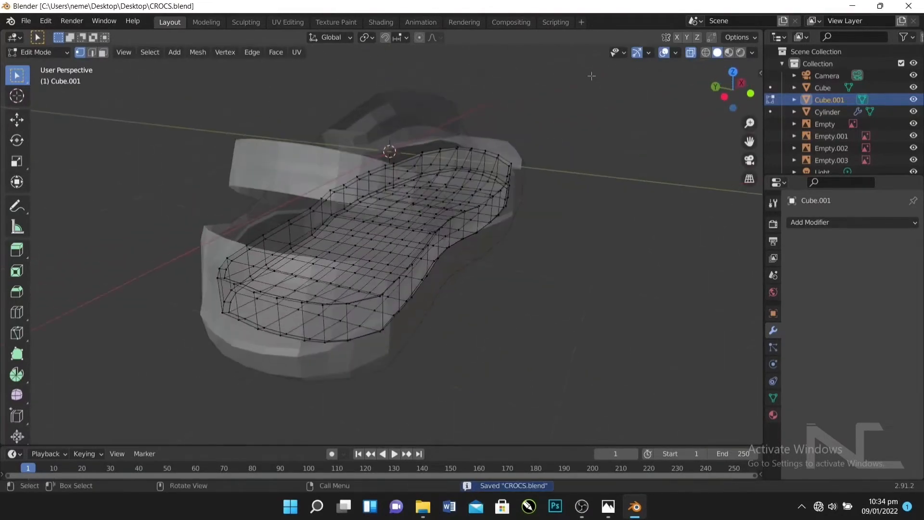
key(a)
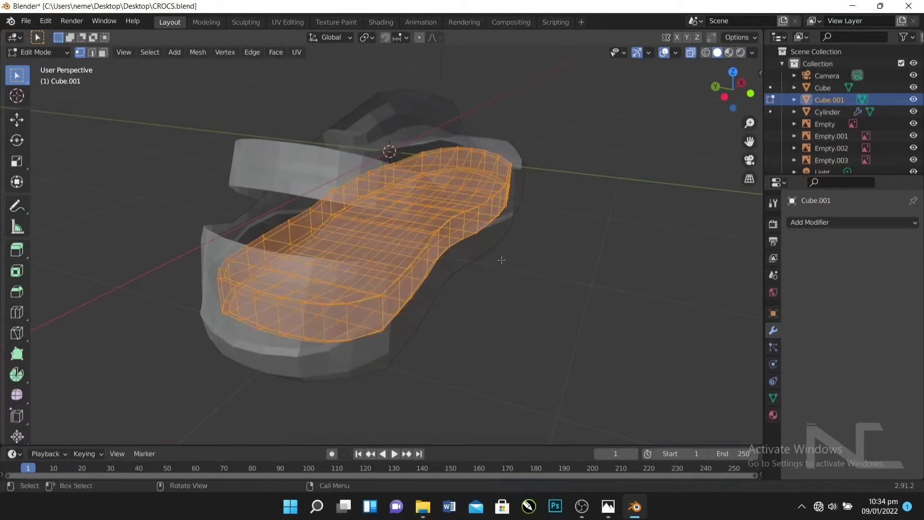
middle_drag(502, 260, 273, 285)
key(alt+a)
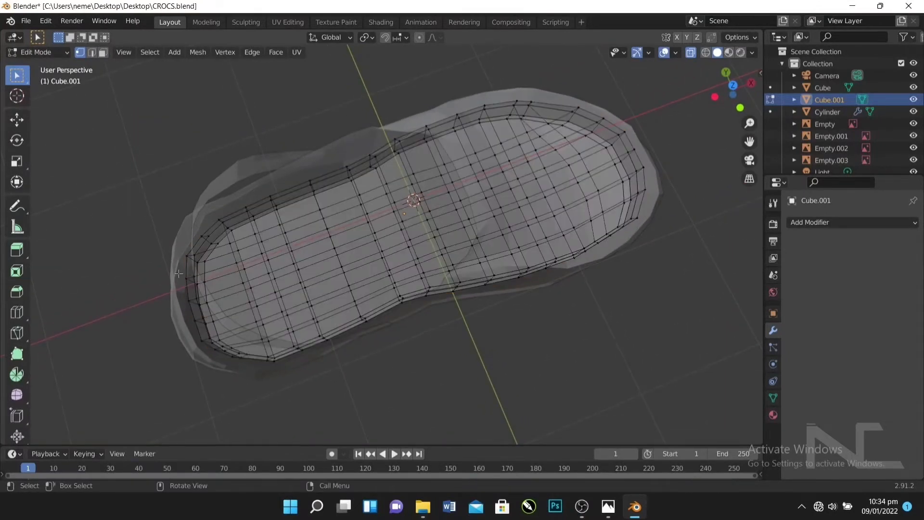
drag(176, 267, 224, 344)
key(g)
key(x)
click(230, 313)
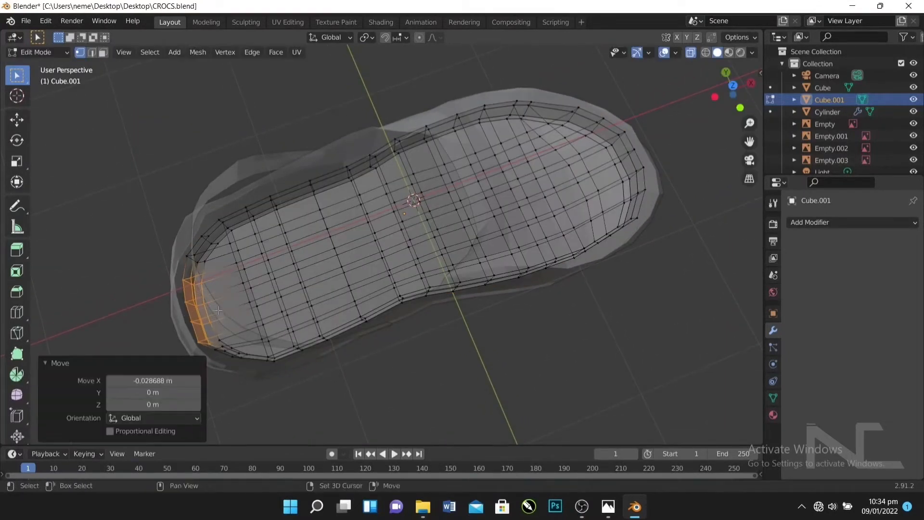
middle_drag(230, 314, 269, 299)
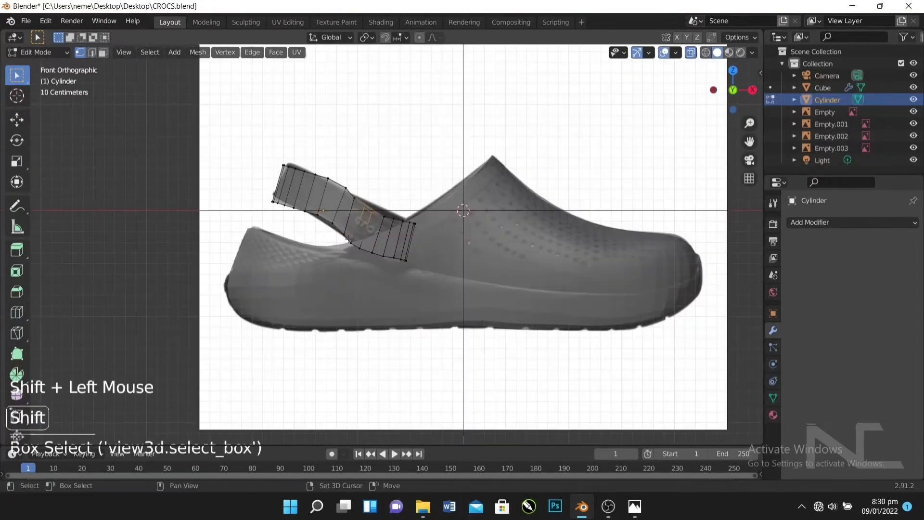
Step: Raise neighbouring vertices in the front part of the strap along Z to follow the reference strap in the front view
shift+drag(349, 238, 366, 256)
key(g)
key(z)
click(365, 250)
click(384, 210)
shift+drag(384, 210, 367, 260)
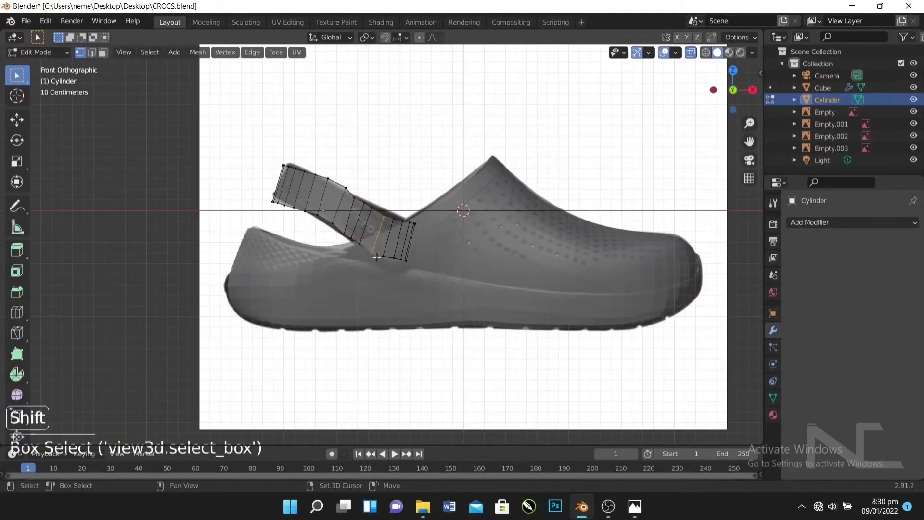
key(g)
key(z)
click(370, 255)
click(406, 273)
Step: Select the toe-facing half of the strap ring's vertices
mouse_move(407, 273)
middle_down()
mouse_move(437, 253)
mouse_move(424, 250)
mouse_move(421, 262)
middle_up()
drag(422, 263, 395, 133)
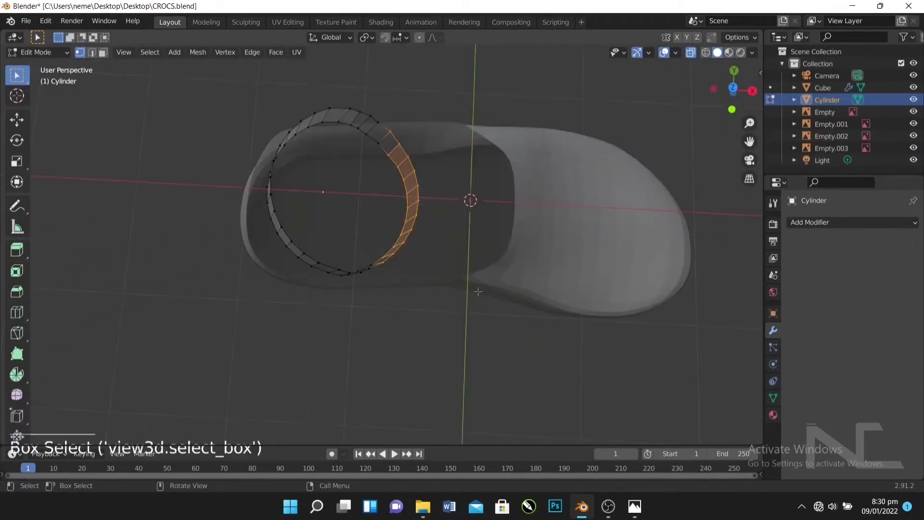
middle_drag(469, 250, 476, 207)
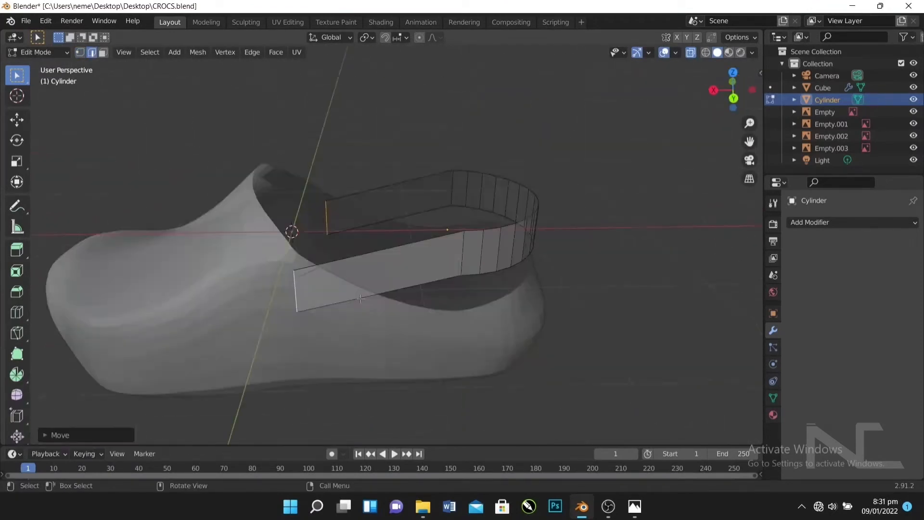
Step: Move the selected vertical edge at the strap's front end along X in the front view
key(KP_1)
key(g)
key(x)
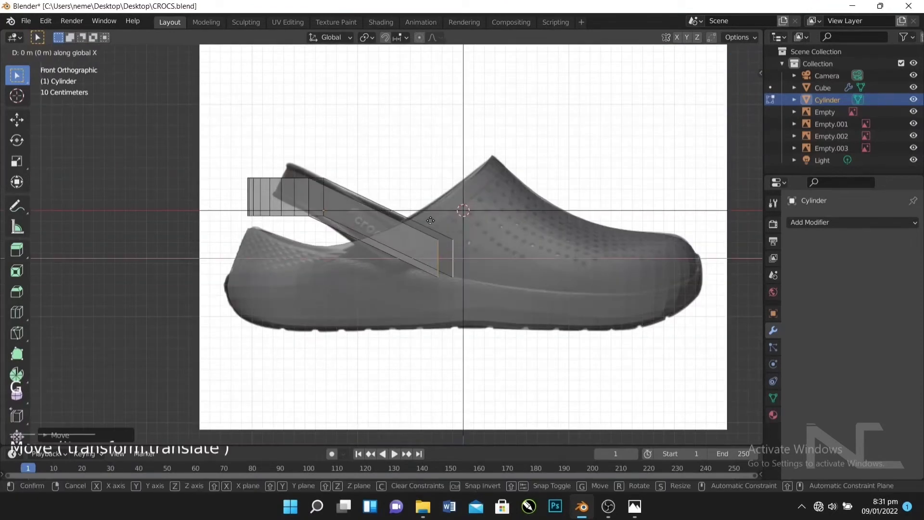
click(392, 206)
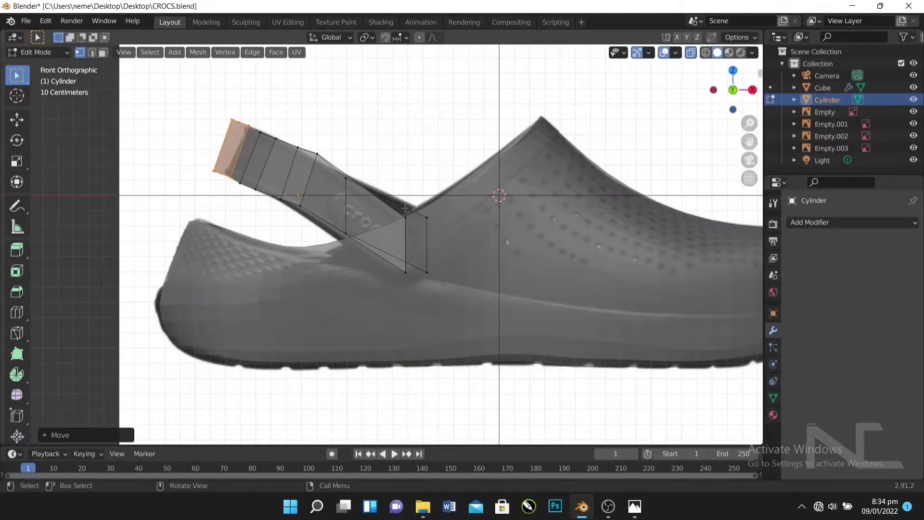
Step: Try to shift the strap's vertex column behind the front end toward the toe, and undo the move
drag(327, 167, 366, 276)
key(g)
click(391, 285)
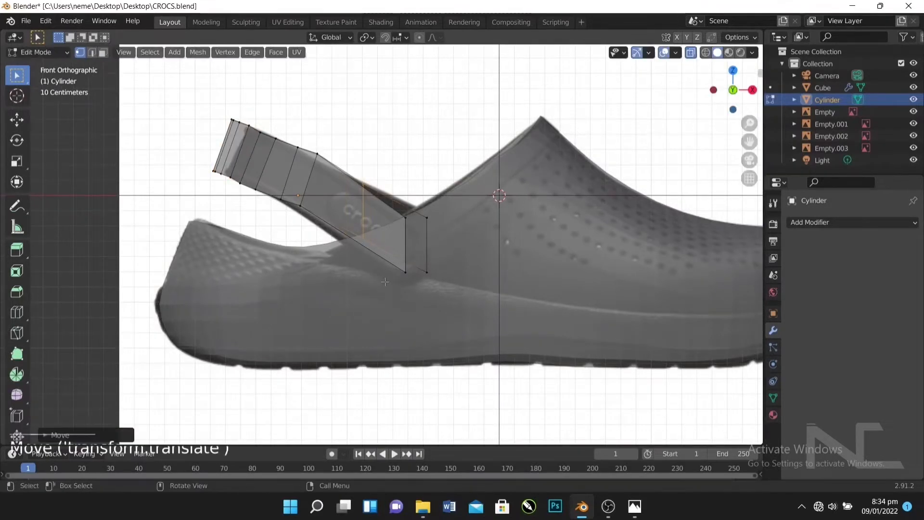
middle_drag(391, 285, 386, 262)
key(ctrl+z)
Step: Move the strap's nearer front-end edge toward the toe and reposition the upper corner vertex of the other front end
drag(387, 206, 410, 289)
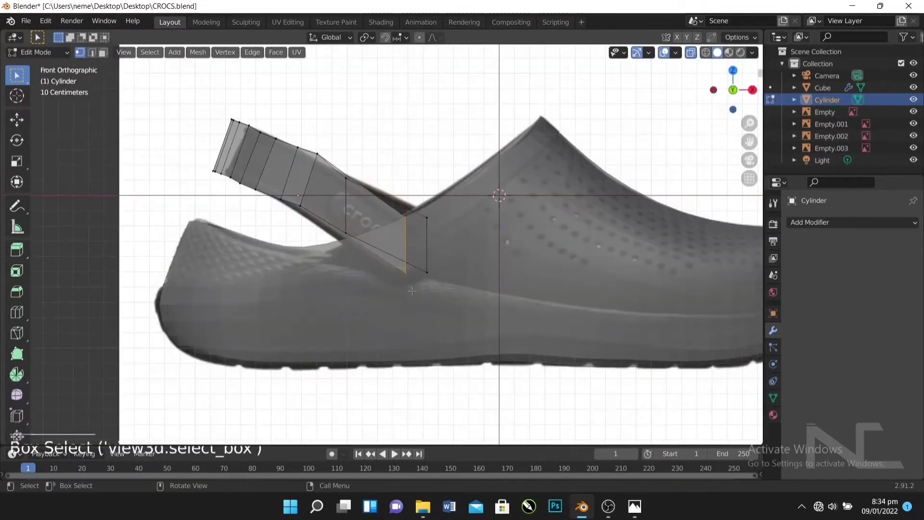
key(g)
click(431, 289)
middle_drag(361, 185, 346, 200)
key(KP_1)
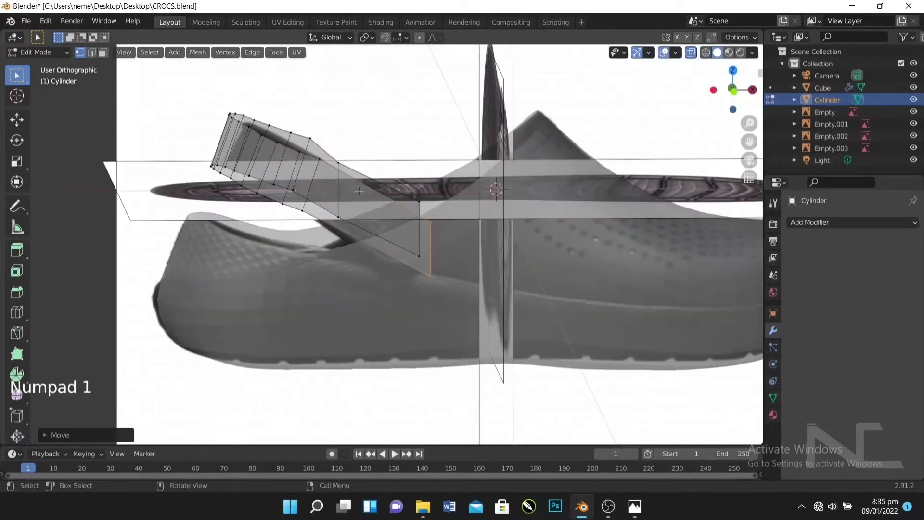
click(400, 198)
key(g)
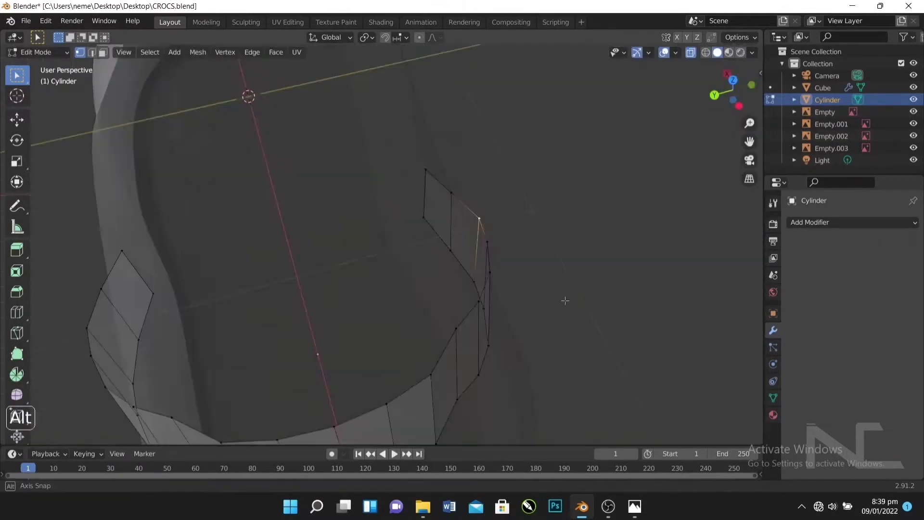
Step: In the top view, move the matching edges on both sides of the strap's heel curve along Z and scale them along Y
middle_drag(565, 300, 645, 353)
key(KP_Subtract)
key(KP_Subtract)
key(KP_Subtract)
key(KP_Subtract)
key(KP_Subtract)
middle_drag(538, 241, 505, 203)
key(KP_7)
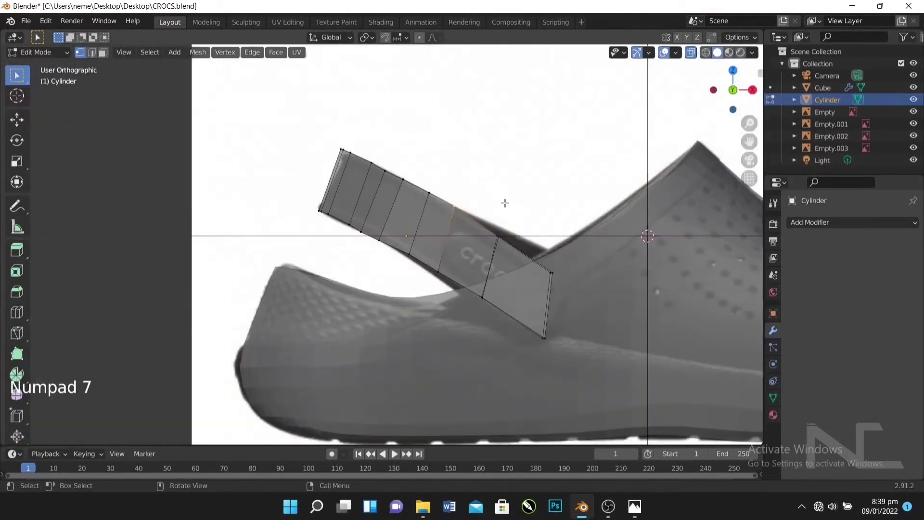
shift+click(350, 96)
key(g)
key(z)
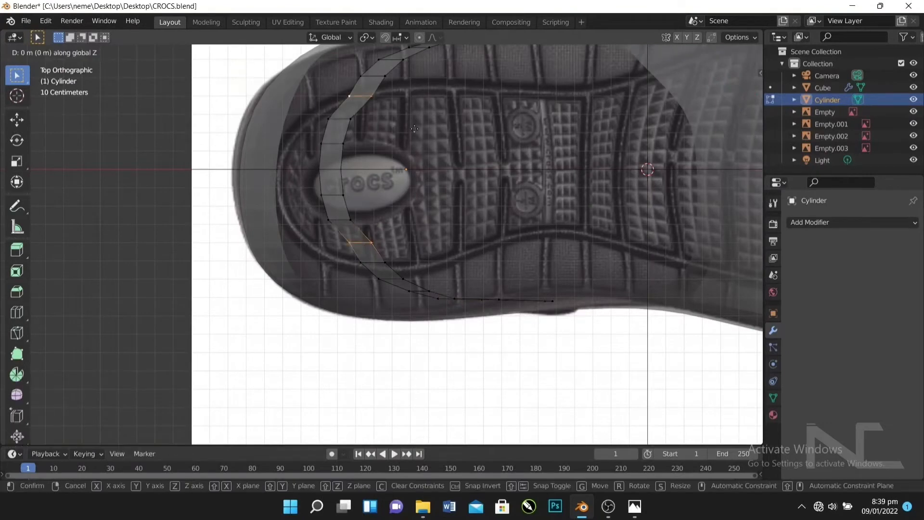
click(405, 128)
alt+middle_drag(405, 128, 444, 143)
key(s)
key(y)
Step: Delete the vertices of the strap's negative-Y half and add a Mirror modifier on the Y axis only
key(ctrl+z)
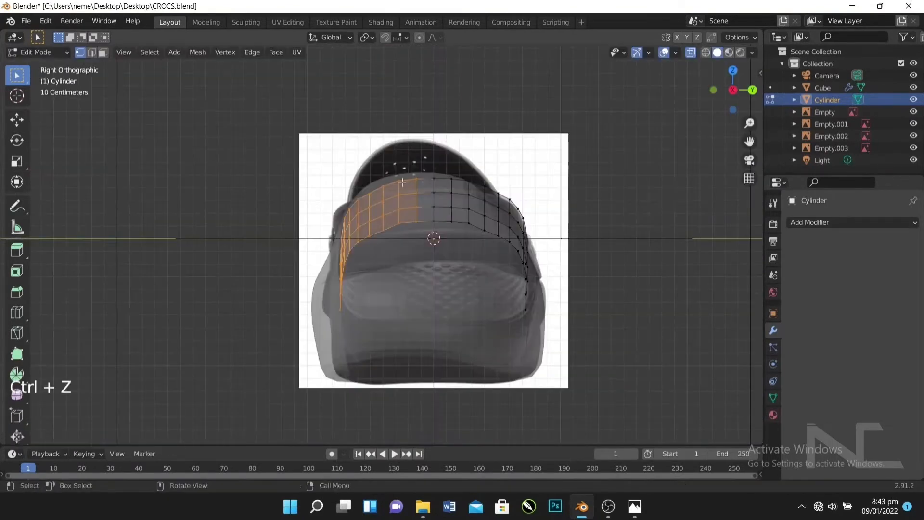
key(x)
click(404, 324)
click(852, 222)
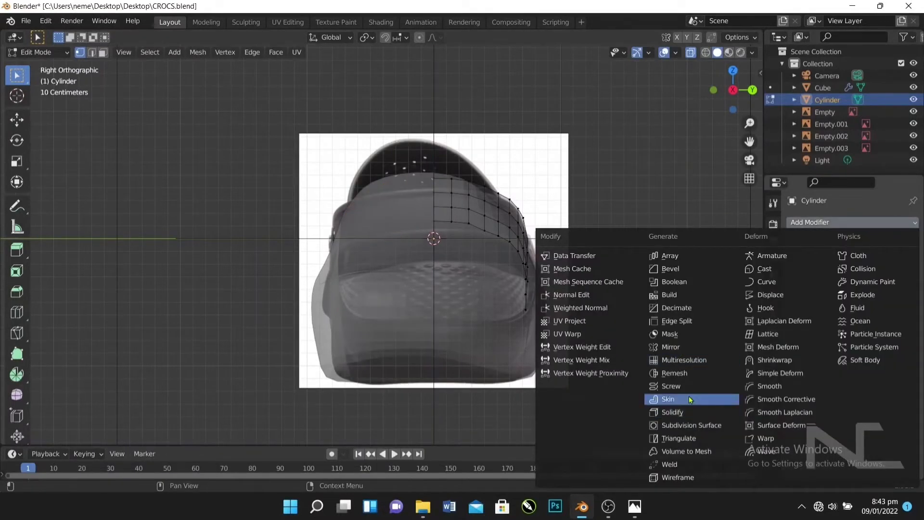
click(670, 347)
click(869, 261)
click(847, 261)
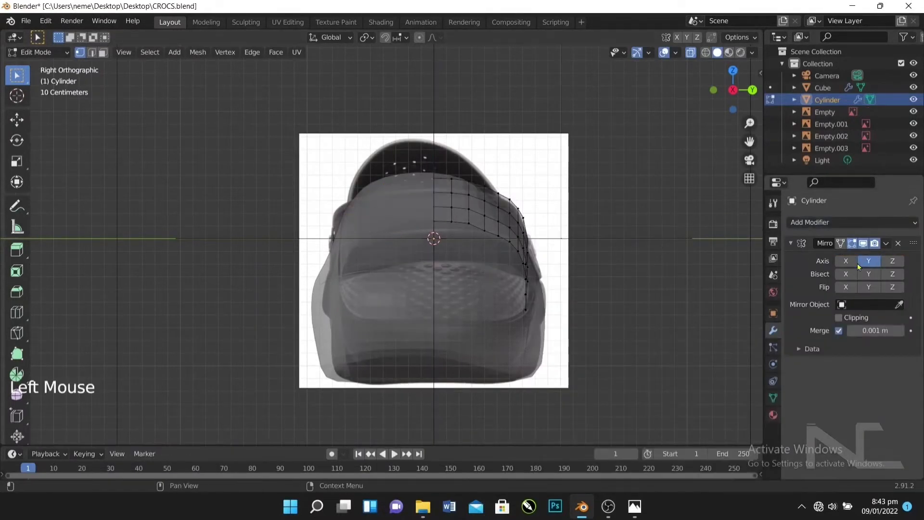
Step: Save the file and move a vertex on the strap's upper edge -0.02195 m along Z
middle_drag(659, 260, 462, 224)
key(ctrl+s)
click(390, 242)
key(g)
key(z)
click(451, 289)
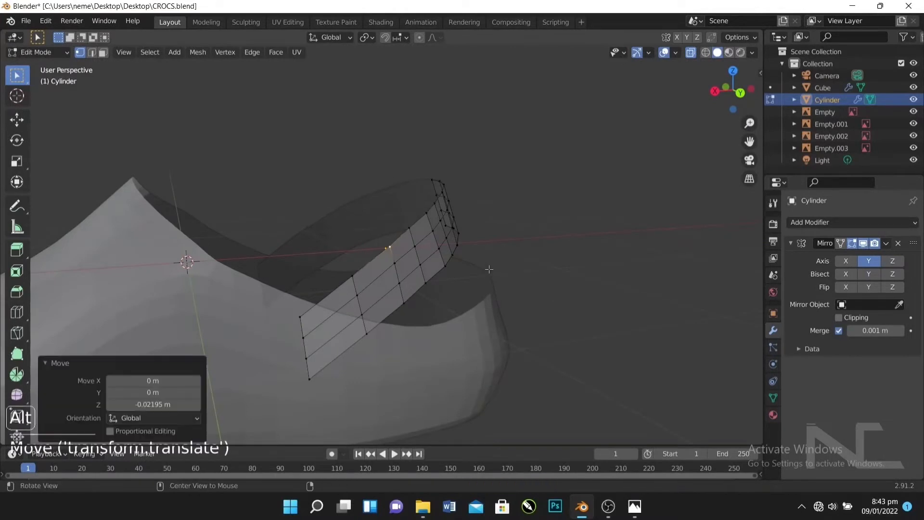
Step: Reposition neighbouring vertices of the strap freely to smooth its edge, and undo the last adjustment
alt+drag(489, 268, 423, 260)
key(g)
click(418, 262)
click(359, 212)
key(g)
click(361, 209)
alt+drag(365, 209, 404, 202)
key(ctrl+z)
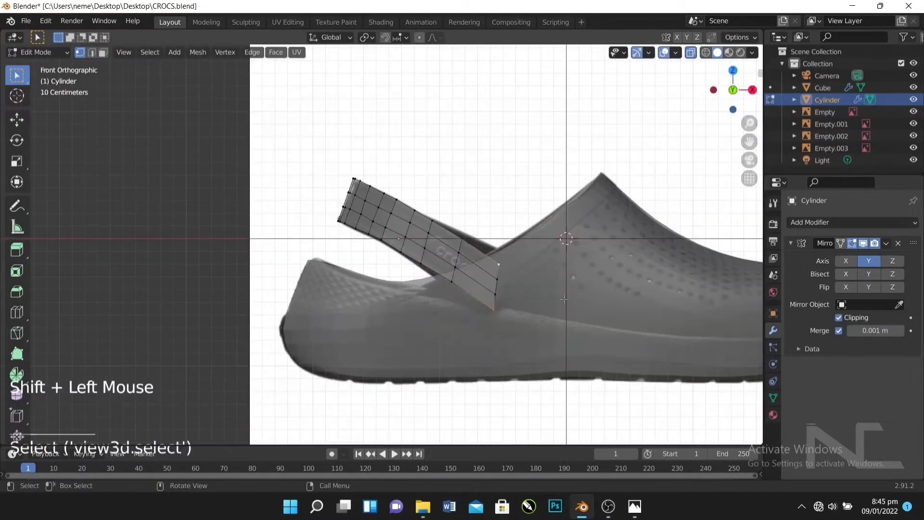
Step: Move the corner vertices of the strap's front end along X toward the heel and raise the lower corner about 0.057 m along Z
key(g)
key(x)
click(508, 311)
key(g)
key(z)
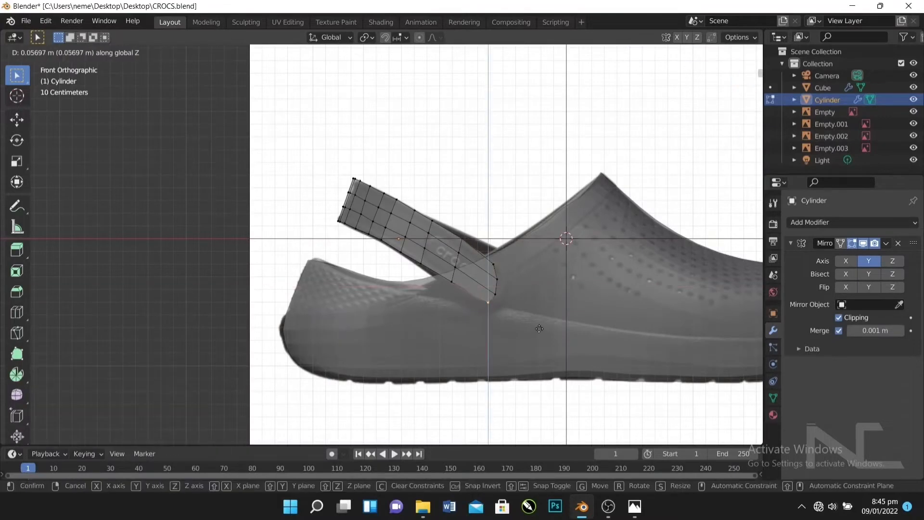
click(538, 328)
Step: Shift the strap's lower front corner vertex further toward the heel along X and adjust its height along Z
key(g)
key(x)
click(521, 322)
key(g)
key(z)
click(521, 314)
Step: Move the vertex beside the strap's lower front corner along X, finishing with a -0.022788 m adjustment
click(505, 294)
key(g)
key(z)
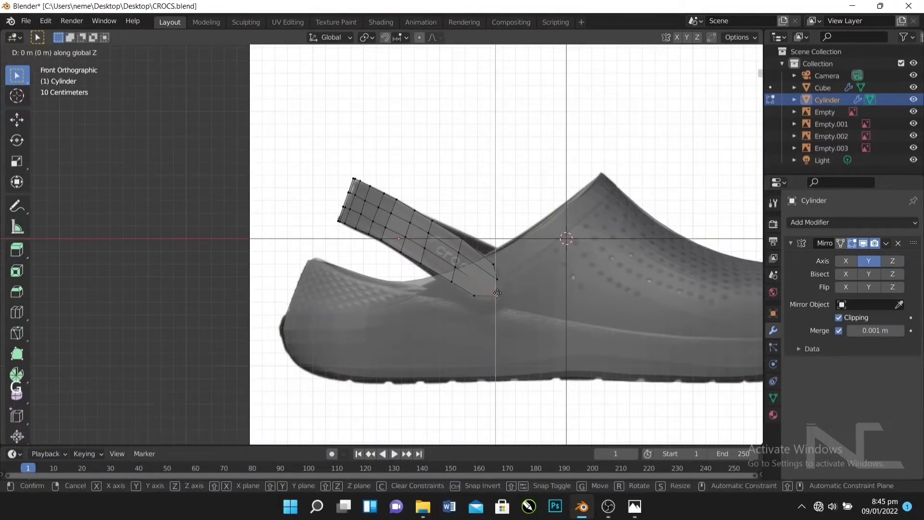
key(x)
click(526, 295)
key(g)
key(z)
key(x)
click(523, 293)
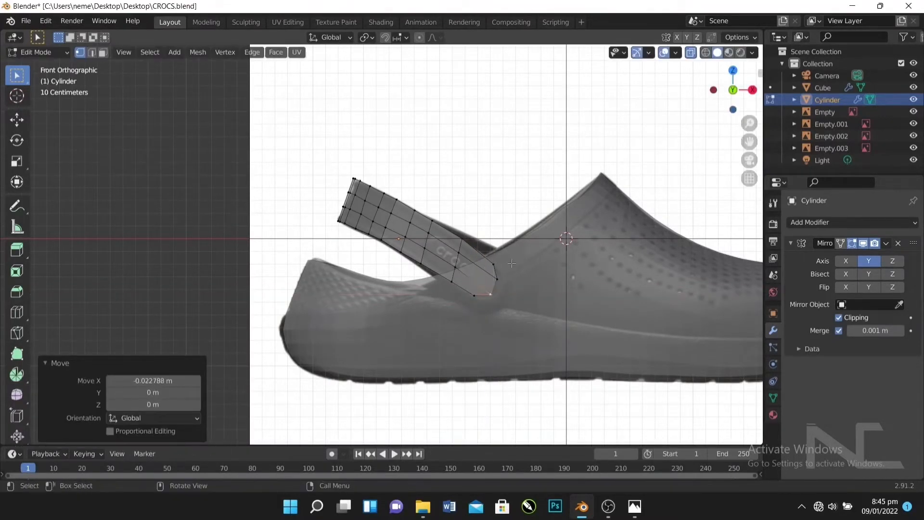
Step: Adjust the upper corner vertex of the strap's front end along X to follow the reference outline
scroll(511, 264, up, 2)
click(545, 272)
key(g)
key(x)
click(550, 272)
Step: Push the vertex just below the strap's upper front corner toward the toe along X to round the end
click(546, 292)
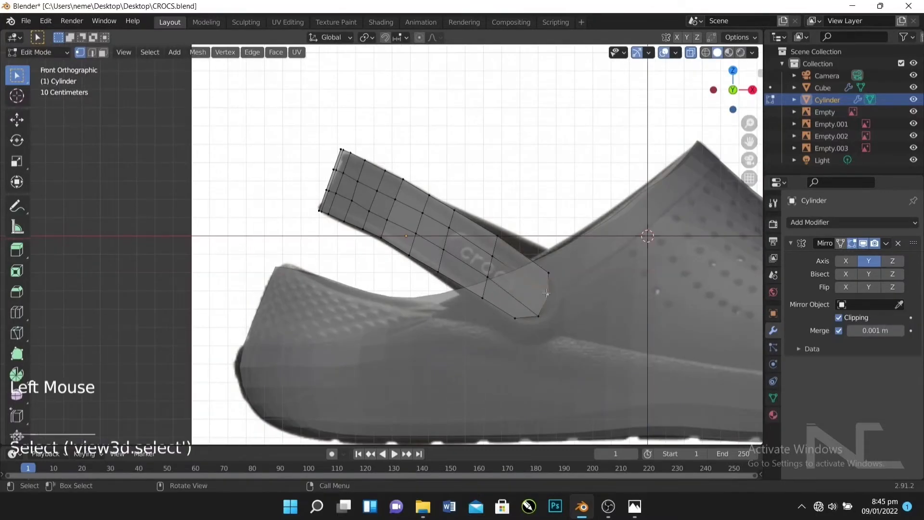
key(g)
key(y)
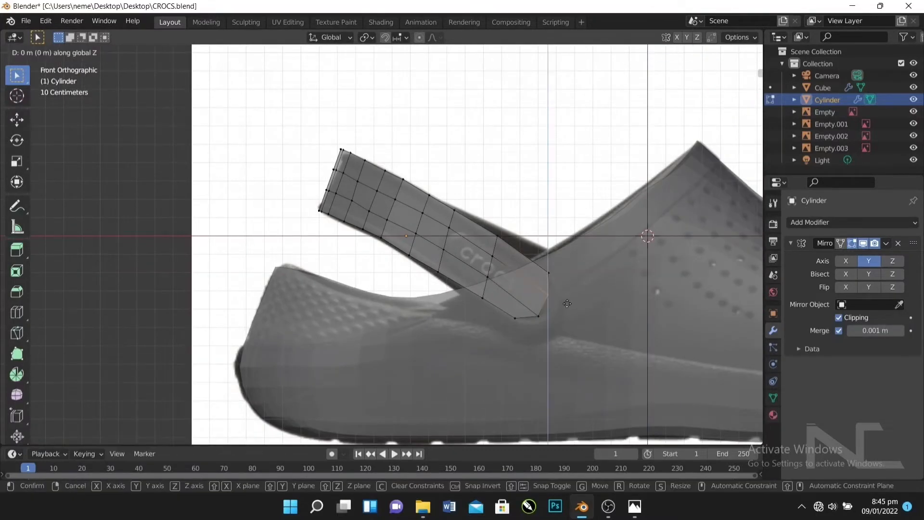
key(x)
click(561, 315)
Step: Move the lowest vertex of the strap's front end -0.023738 m along Z and lower the foremost vertex along Z
key(g)
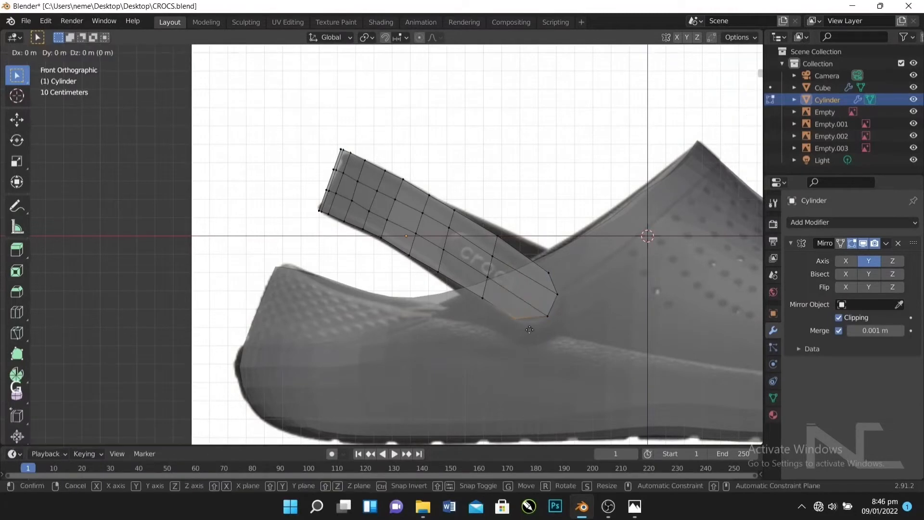
key(z)
click(539, 344)
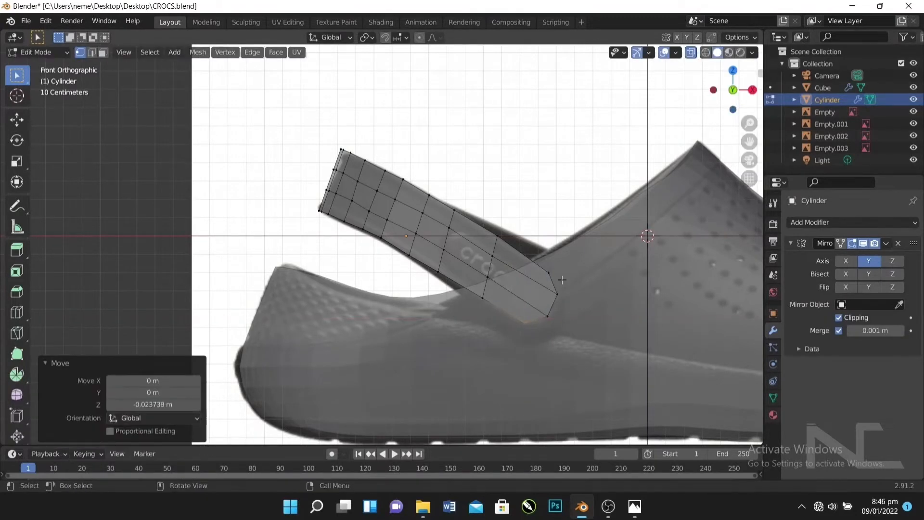
click(558, 291)
key(g)
key(z)
click(567, 343)
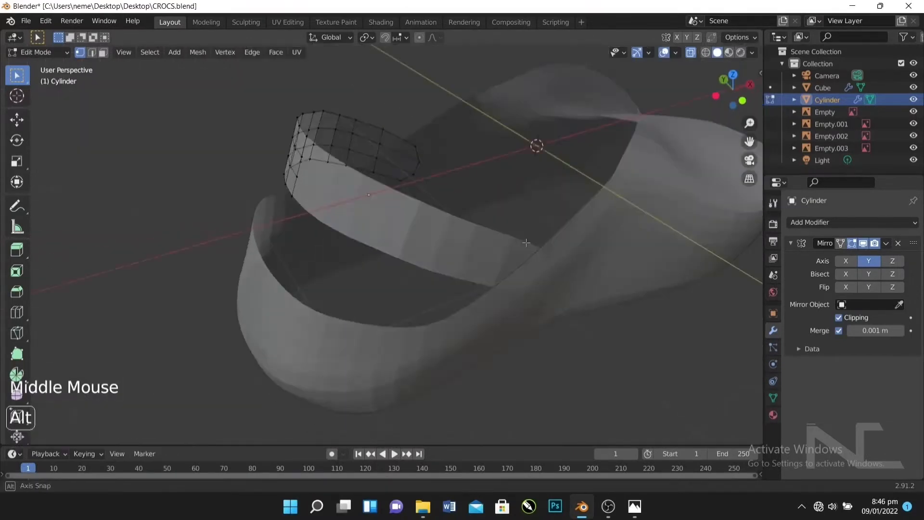
Step: Select the front part of the strap in the front view and rotate it about the Z axis
middle_drag(481, 202, 575, 195)
key(KP_Subtract)
key(KP_Subtract)
key(KP_Subtract)
shift+drag(406, 222, 539, 366)
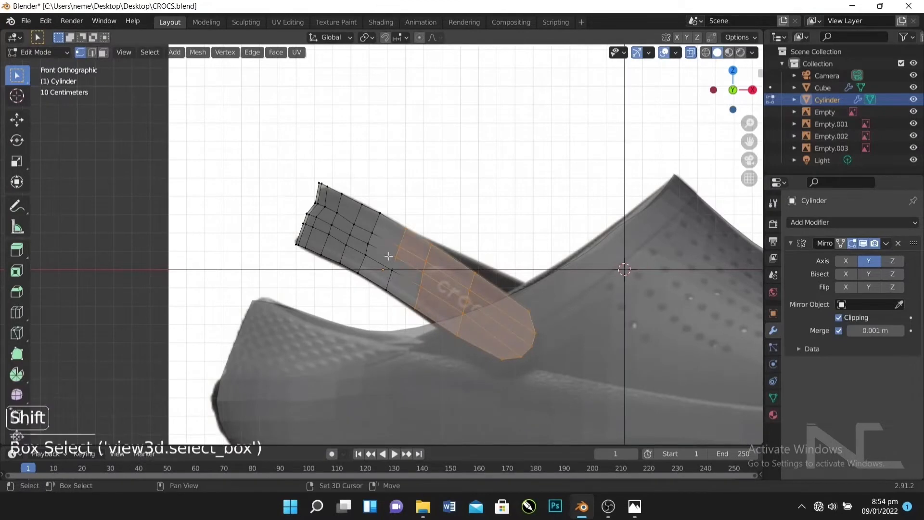
middle_drag(449, 303, 529, 236)
key(r)
key(z)
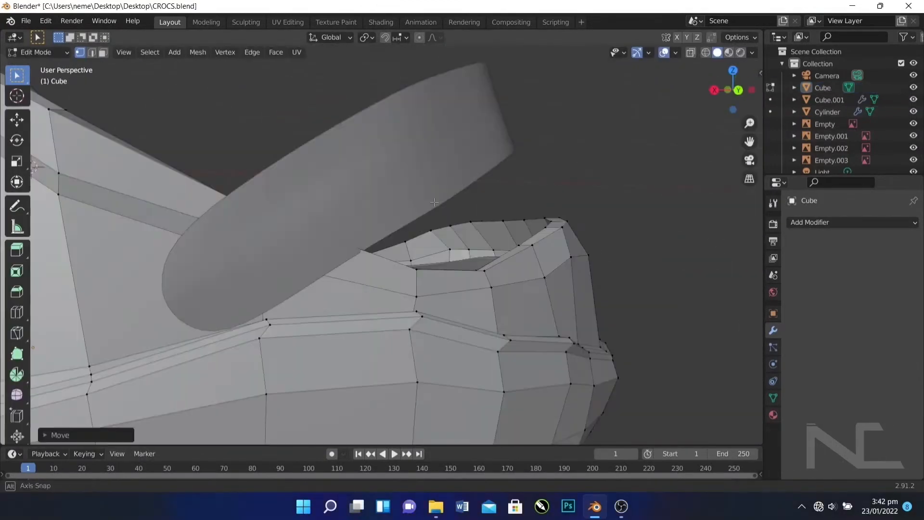
Step: Save the file and undo the latest series of edits to the clog body
middle_drag(337, 289, 418, 298)
key(ctrl+s)
key(ctrl+z)
key(ctrl+z)
key(ctrl+z)
key(ctrl+z)
key(ctrl+z)
key(ctrl+z)
key(ctrl+z)
key(ctrl+z)
key(ctrl+z)
key(ctrl+z)
key(ctrl+z)
key(ctrl+z)
key(ctrl+z)
key(ctrl+z)
key(ctrl+z)
key(ctrl+z)
key(ctrl+z)
key(ctrl+z)
key(ctrl+z)
key(ctrl+z)
Step: Move the clog body vertices below the strap and adjust the rim vertex beside the heel opening along Z
drag(319, 297, 395, 363)
key(g)
click(395, 356)
middle_drag(395, 356, 332, 375)
drag(333, 376, 373, 376)
alt+middle_drag(374, 377, 321, 431)
key(g)
key(z)
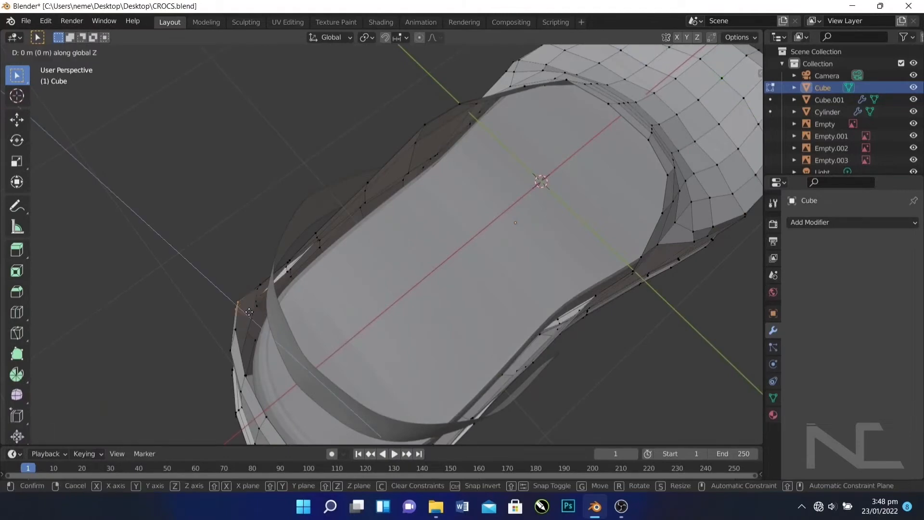
click(250, 312)
Step: Reposition the clog's side rim vertices below the strap, shifting the one nearer the heel along Y
alt+middle_drag(249, 311, 378, 344)
key(g)
click(477, 338)
drag(400, 329, 409, 326)
key(z)
key(g)
key(y)
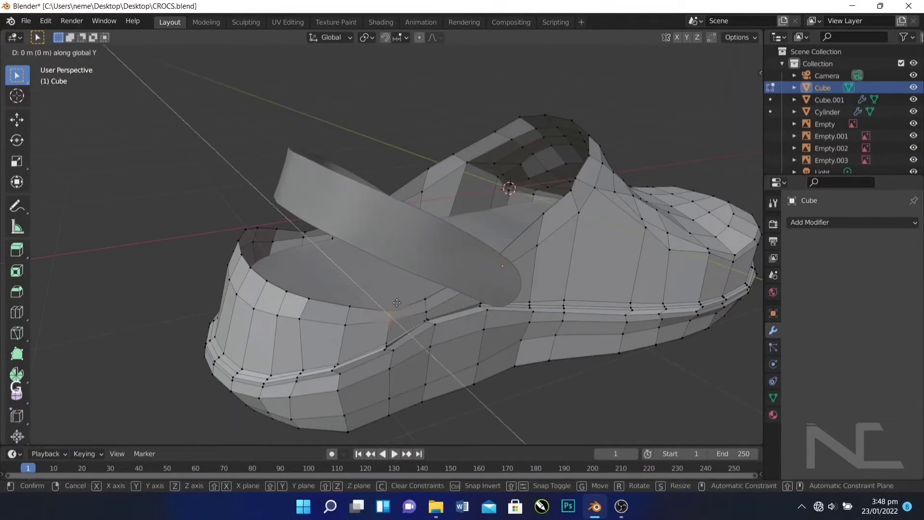
click(409, 326)
Step: Adjust the matching rim vertices on both sides of the clog opening below the strap along Z and Y
mouse_move(294, 224)
shift+mouse_down()
mouse_move(313, 246)
mouse_move(340, 245)
shift+mouse_up()
key(g)
key(z)
click(314, 241)
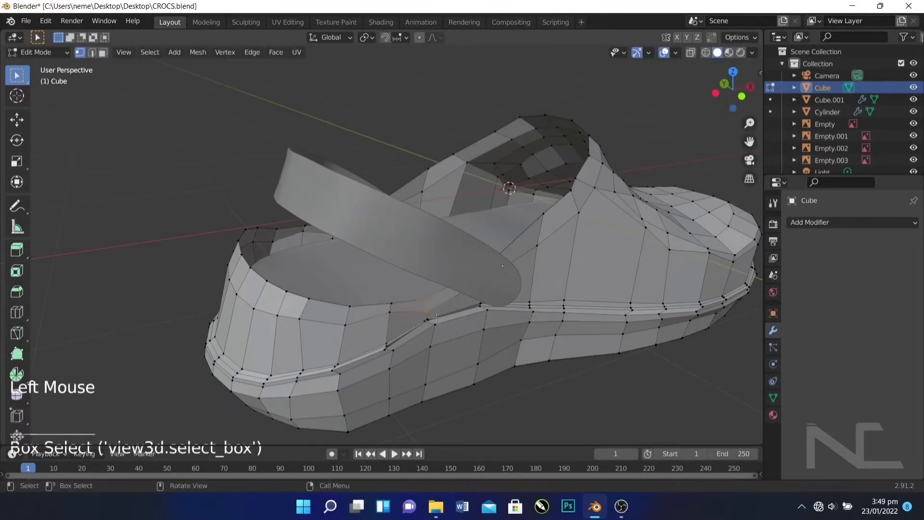
key(g)
key(z)
click(323, 243)
middle_drag(313, 246, 444, 322)
key(g)
key(y)
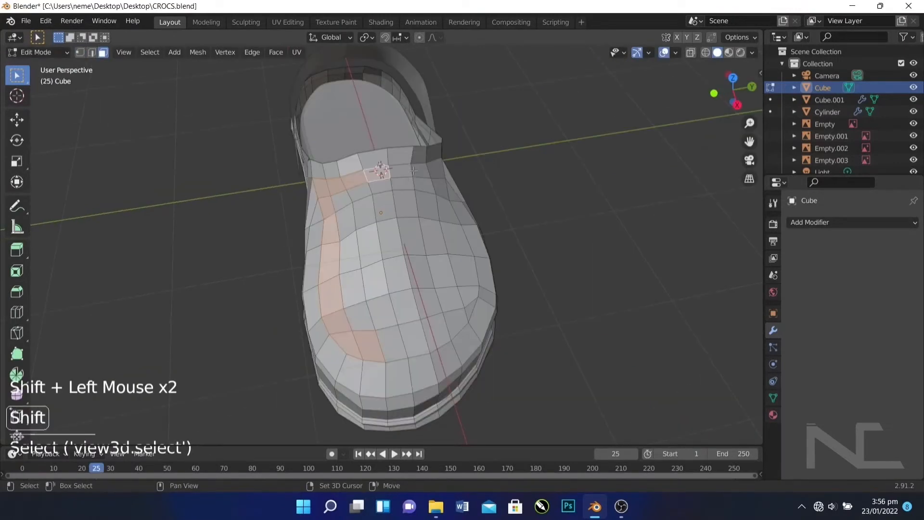
Step: Extend the face selection across the instep and along the upper's other side toward the toe, and clear it
shift+click(417, 168)
shift+click(434, 179)
shift+click(443, 205)
shift+click(455, 234)
shift+click(465, 264)
shift+click(468, 295)
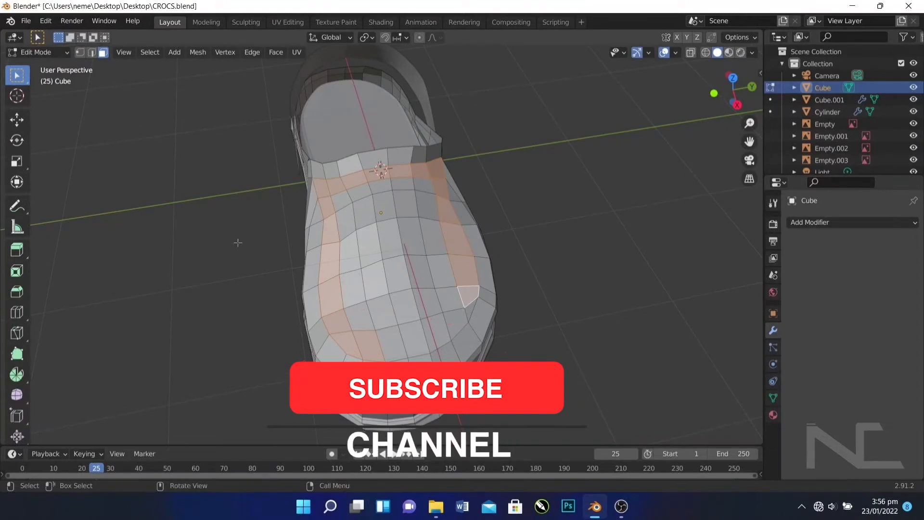
click(114, 104)
Step: Move two vertices on the toe's outer corner of the upper to even out the mesh there
click(80, 52)
click(464, 306)
key(g)
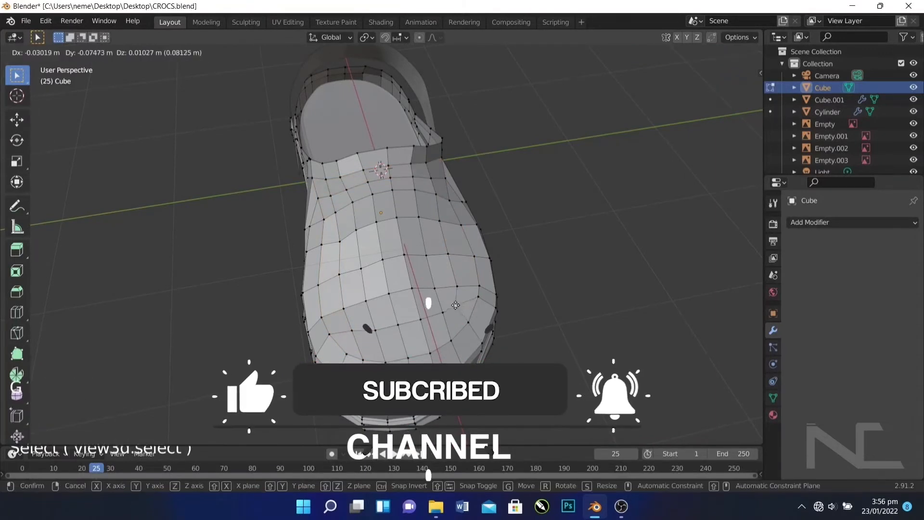
click(460, 305)
click(467, 322)
key(g)
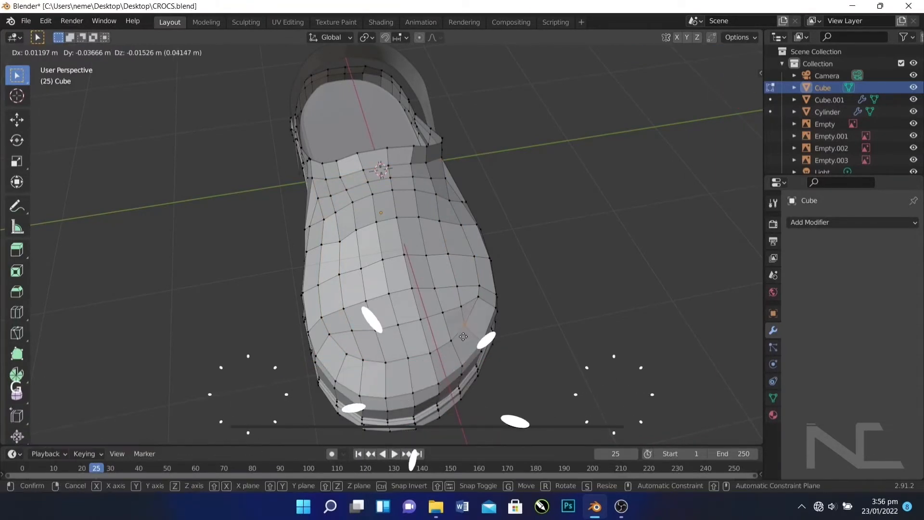
click(469, 338)
Step: Select the upper's top faces from the instep to the toe, leaving out the surrounding border, and poke them
alt+middle_drag(469, 339, 490, 334)
shift+click(338, 243)
shift+click(355, 243)
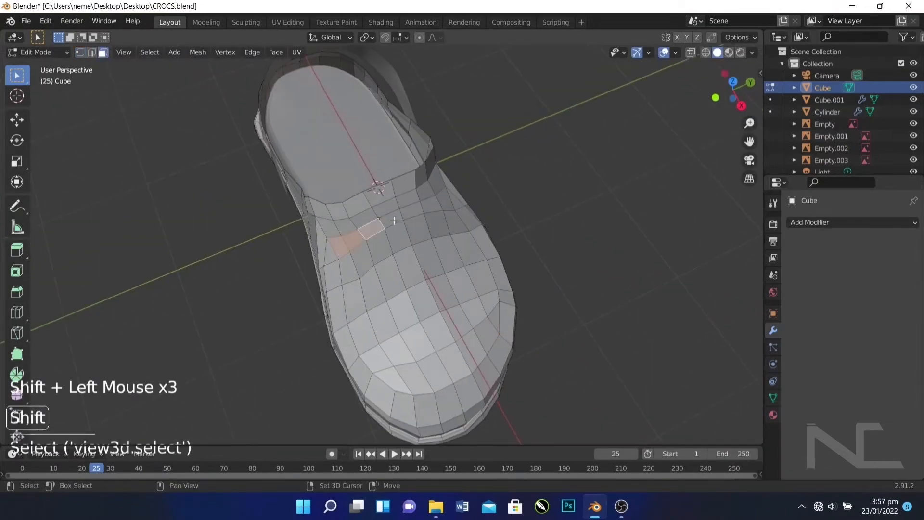
shift+double_click(455, 225)
key(ctrl+z)
shift+click(437, 225)
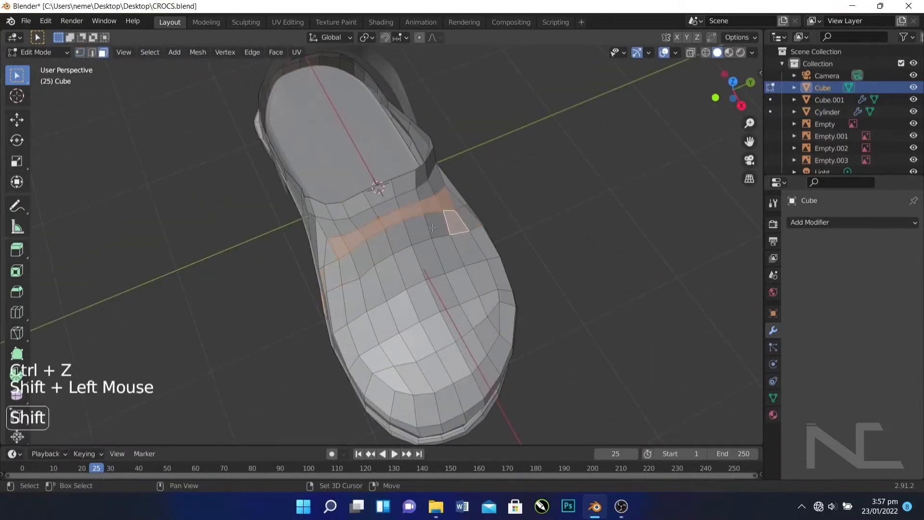
shift+click(416, 229)
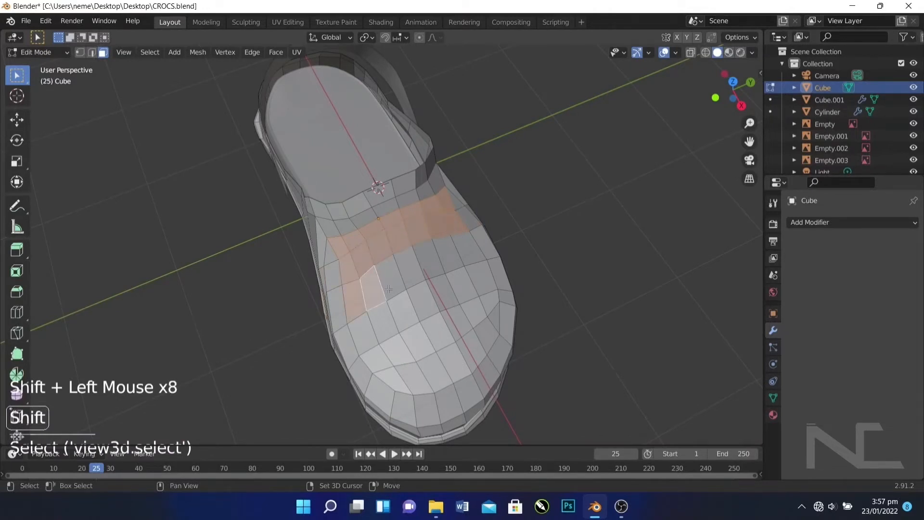
shift+click(393, 281)
shift+click(414, 270)
shift+click(433, 264)
shift+click(453, 254)
shift+click(463, 269)
shift+click(473, 289)
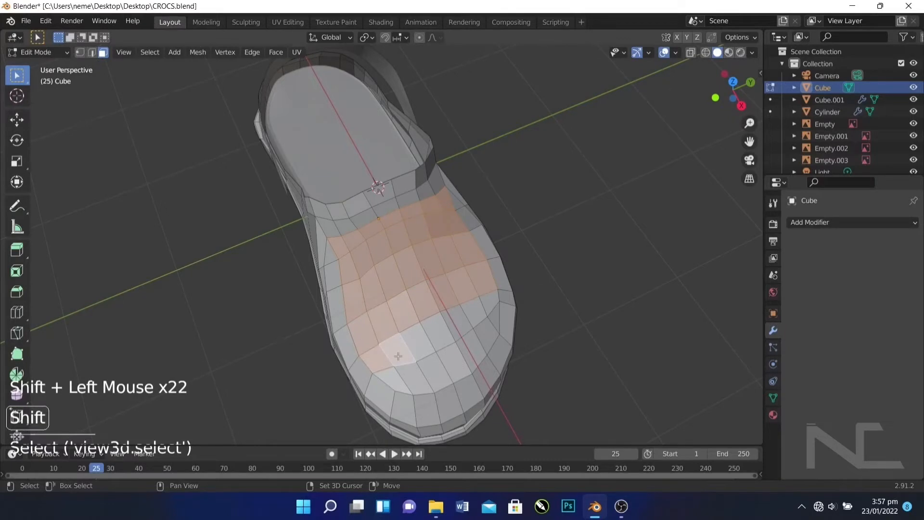
shift+click(491, 331)
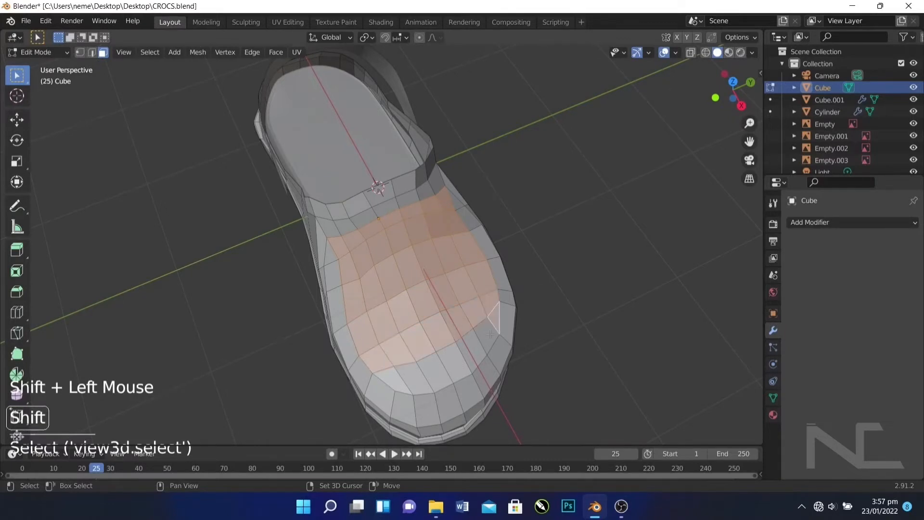
middle_drag(490, 333, 487, 238)
right_click(476, 240)
click(410, 275)
Step: Try to inset the poked faces on the upper and undo the inset
right_click(487, 237)
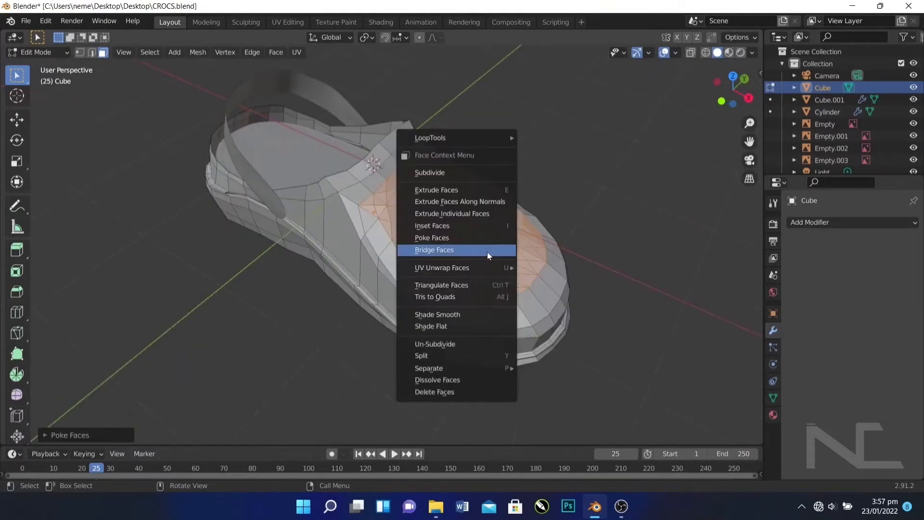
click(467, 228)
right_click(472, 233)
right_click(473, 234)
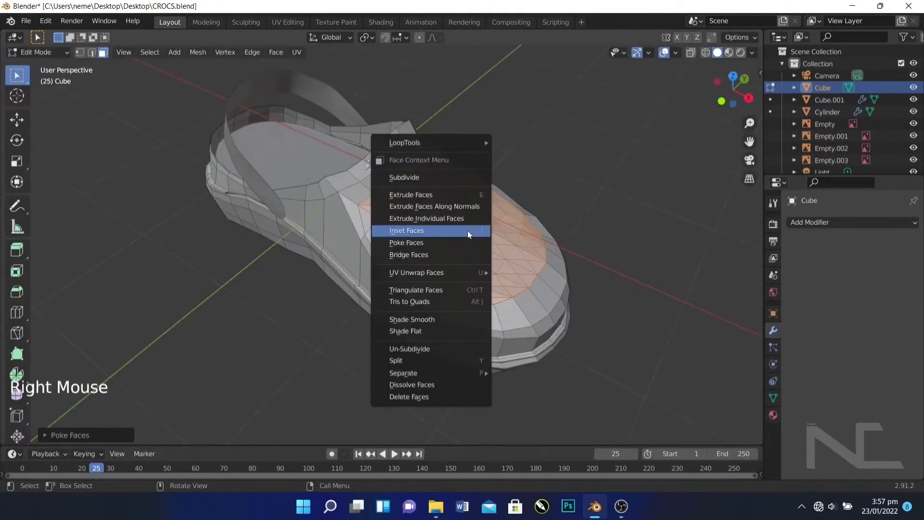
click(466, 230)
click(489, 215)
key(ctrl+z)
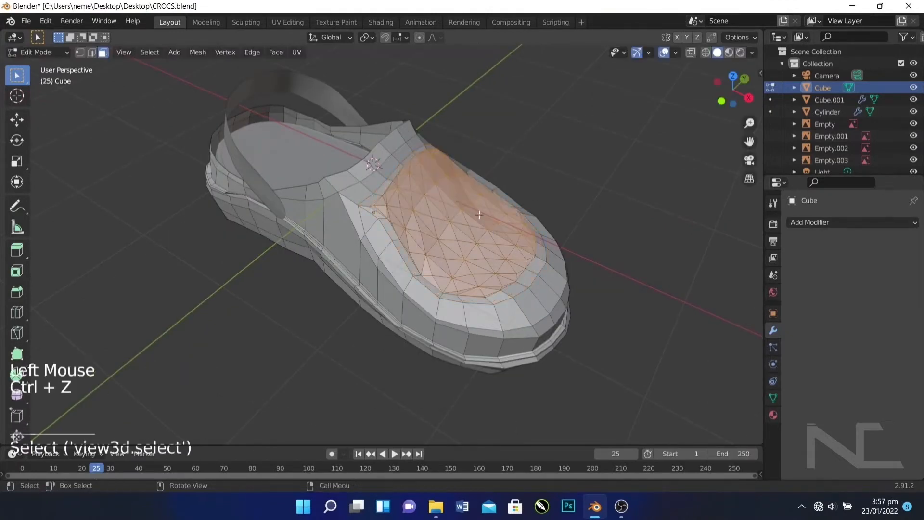
key(ctrl+z)
Step: Try bridging the poked faces, then converting them from triangles to quads and poking them again, and undo these changes
right_click(460, 228)
click(435, 241)
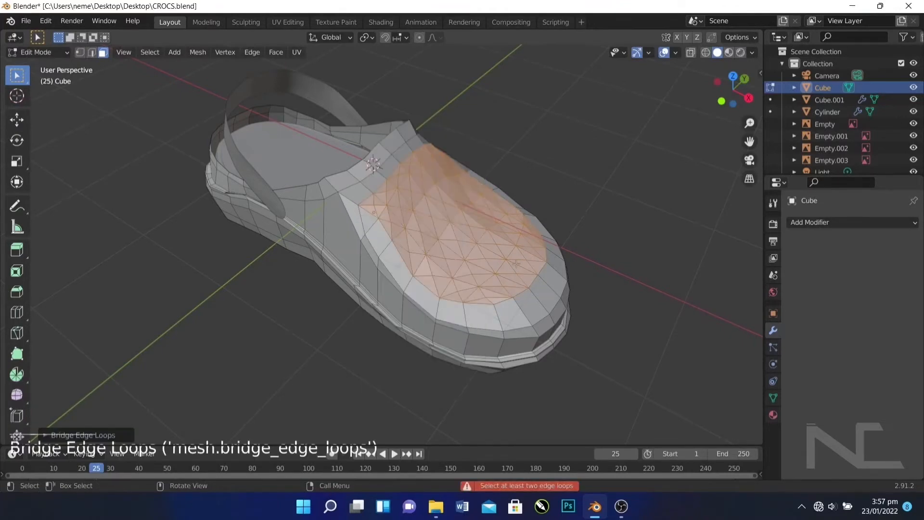
right_click(466, 235)
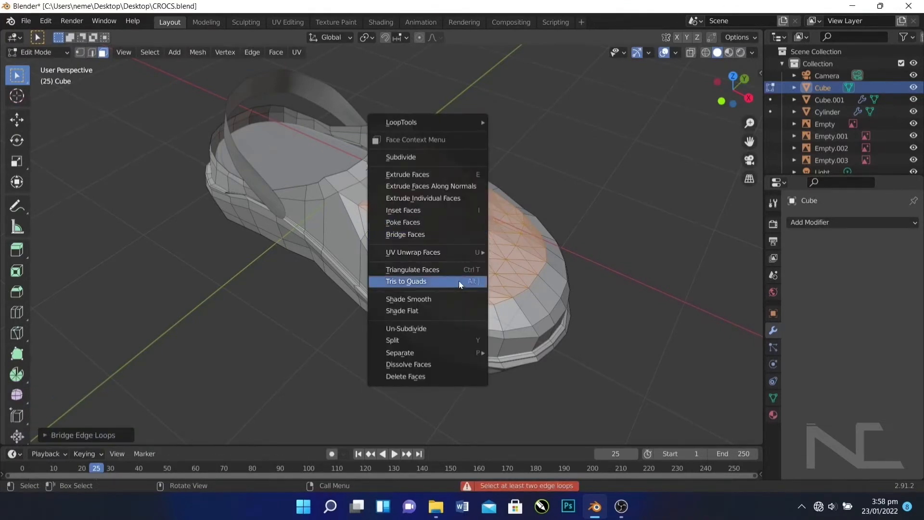
click(462, 281)
right_click(464, 233)
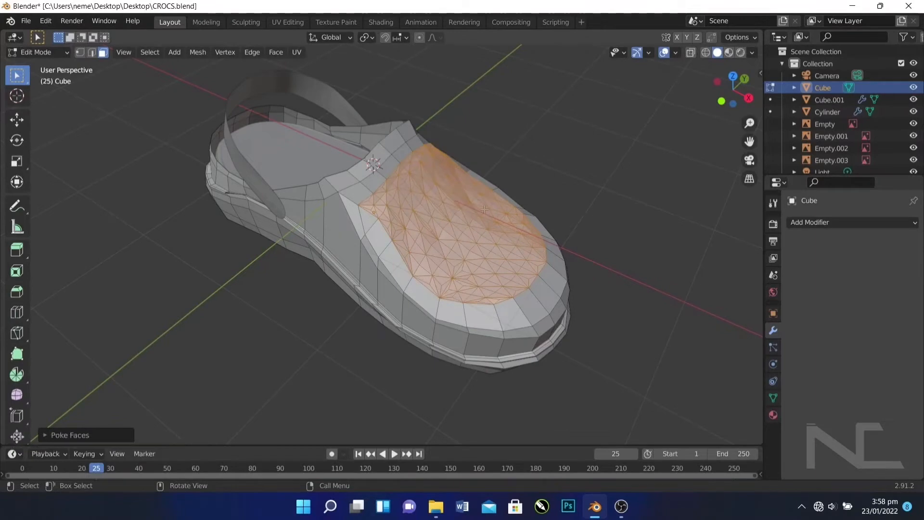
key(ctrl+z)
click(86, 60)
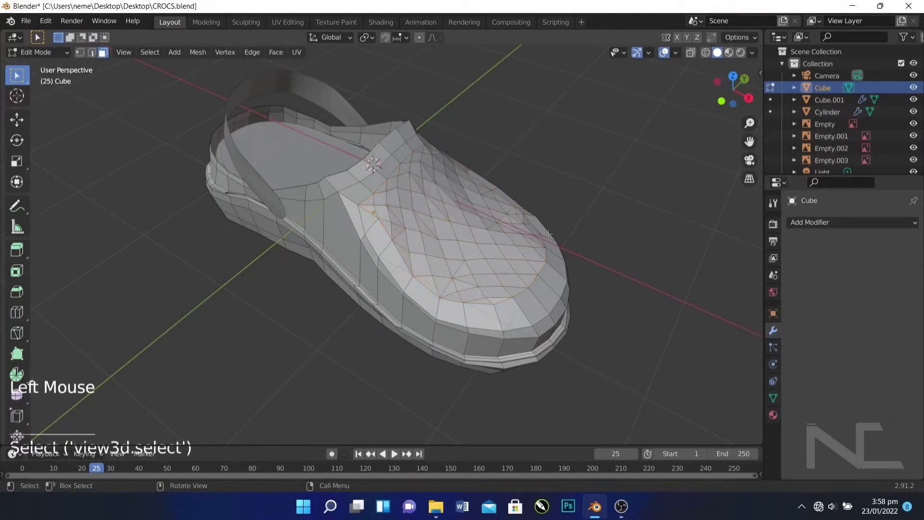
middle_drag(384, 217, 419, 272)
key(ctrl+z)
key(ctrl+z)
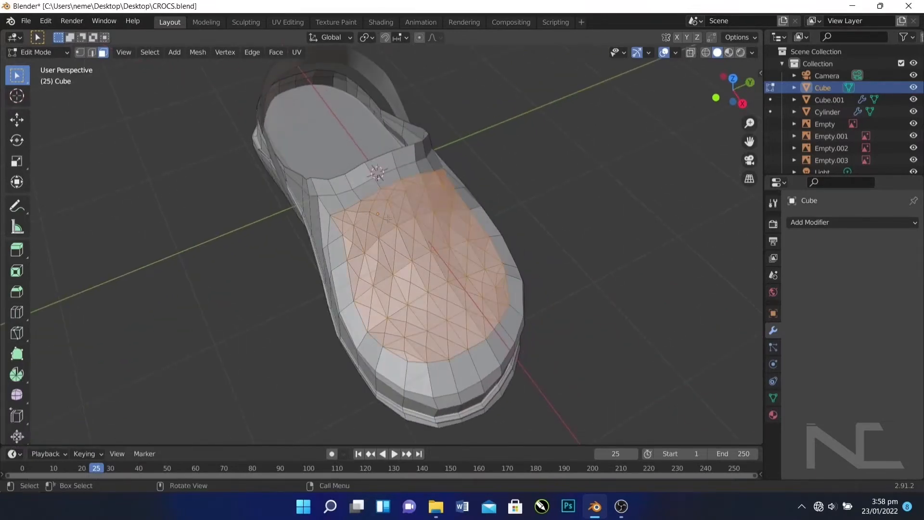
Step: Try flattening the upper's selected vertices with LoopTools and undo it
click(80, 52)
middle_drag(336, 250, 375, 308)
right_click(371, 293)
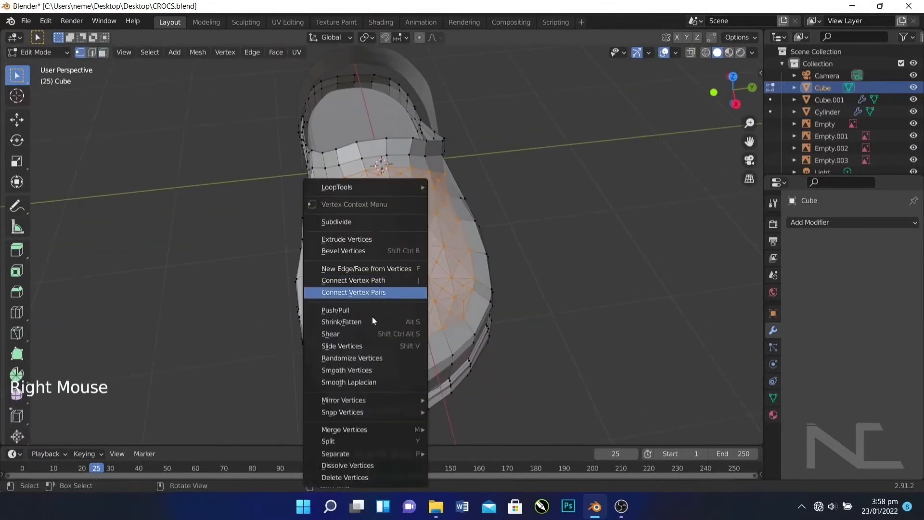
right_click(425, 233)
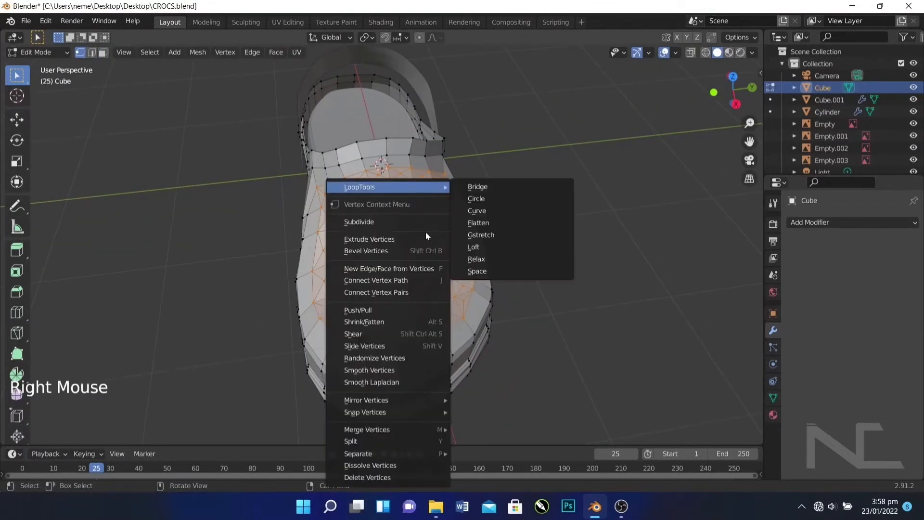
click(487, 219)
key(ctrl+z)
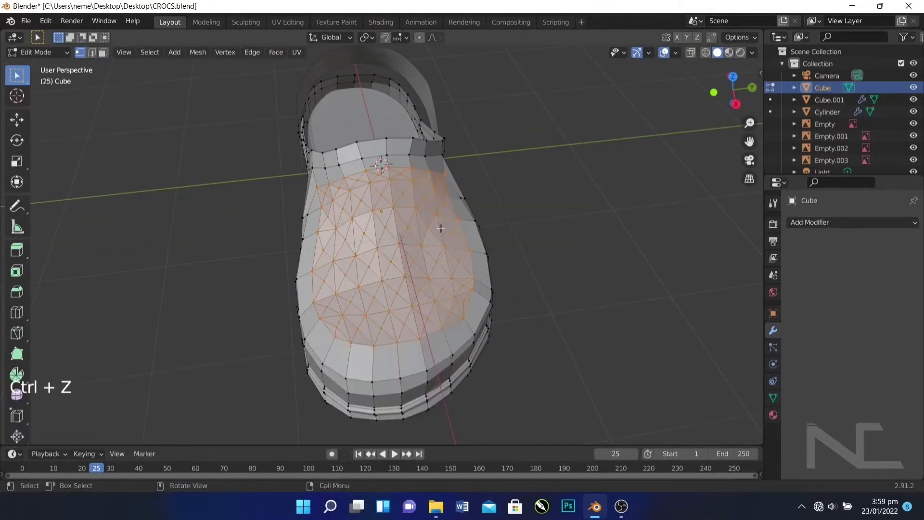
Step: Try converting the upper's selected triangles to quads and poking the resulting faces
key(ctrl+f)
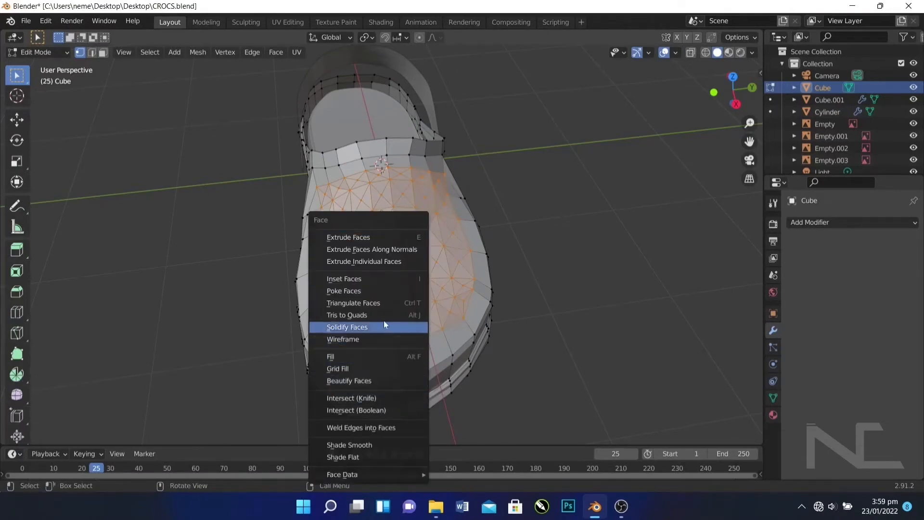
click(383, 315)
right_click(394, 258)
key(ctrl+f)
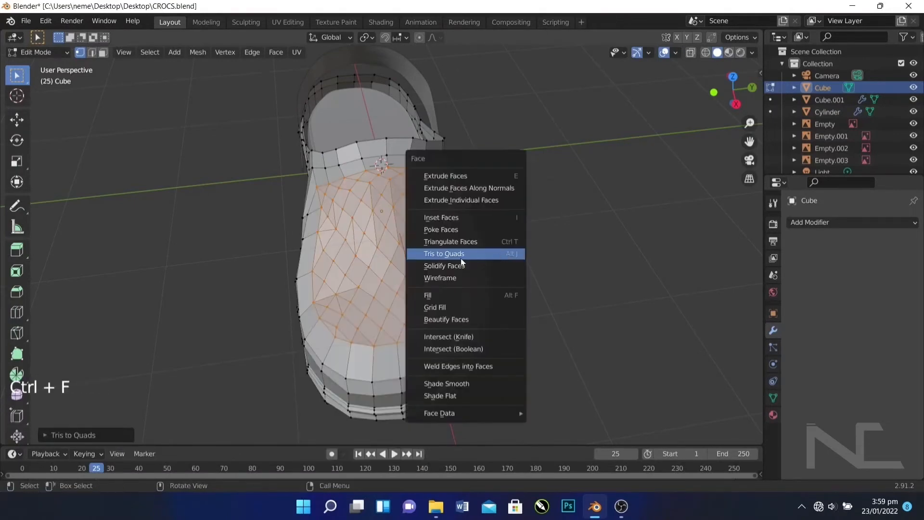
click(457, 229)
key(KP_Add)
key(KP_Add)
key(KP_Add)
key(KP_Add)
shift+middle_drag(458, 229, 475, 327)
Step: Repeat the Tris to Quads and Poke Faces operations on the upper, and undo back to the first poke
right_click(475, 327)
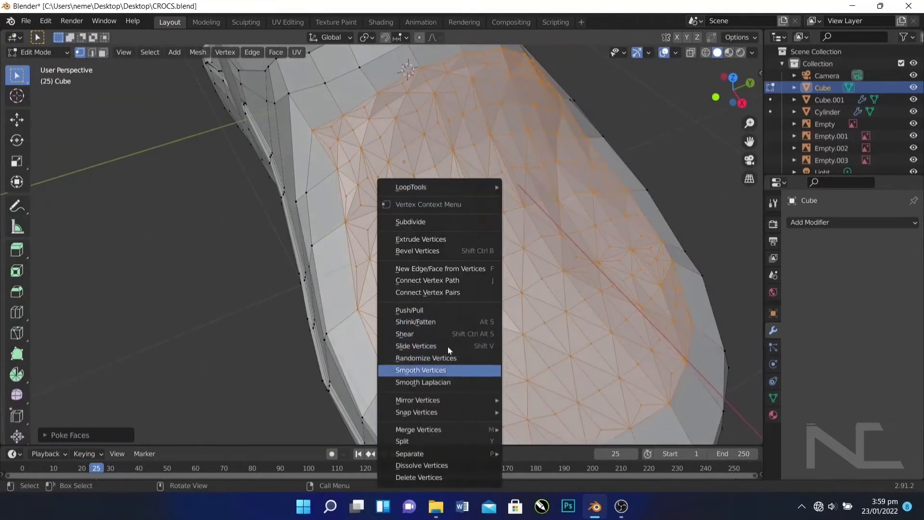
key(ctrl+f)
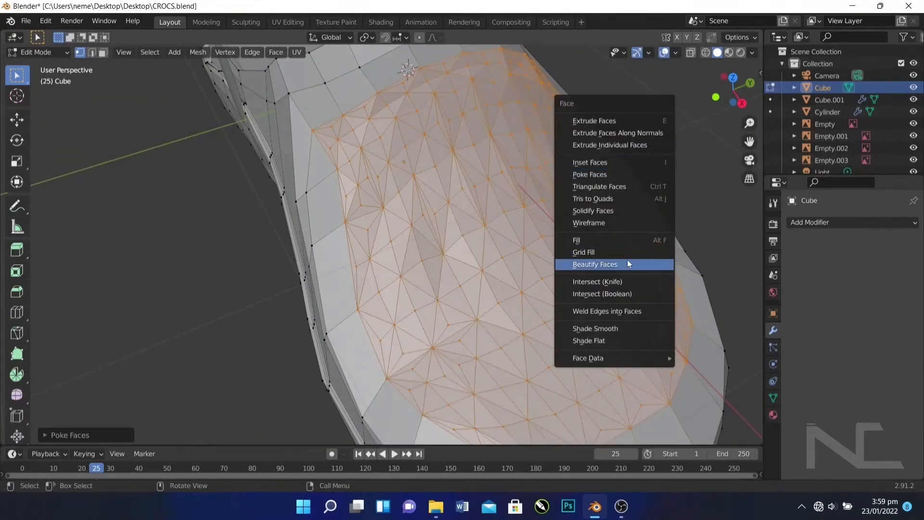
click(596, 198)
key(ctrl+f)
click(470, 169)
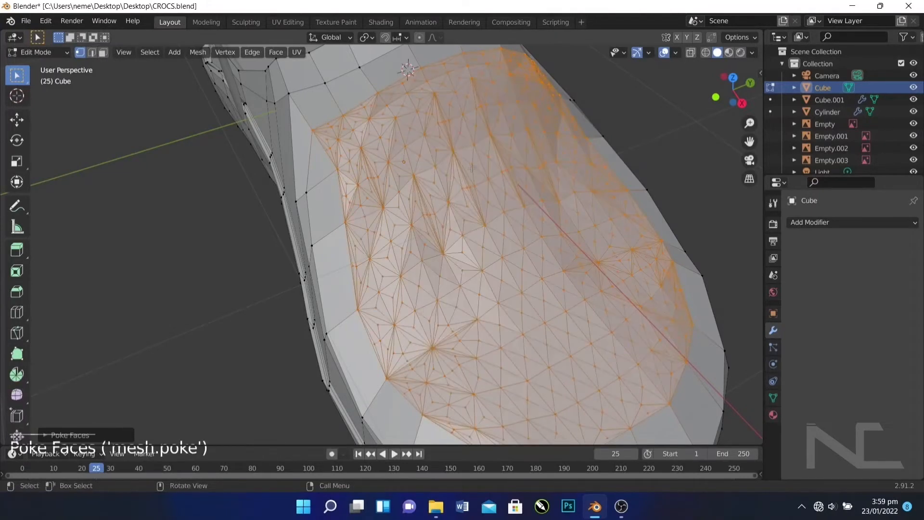
key(ctrl+z)
key(ctrl+z)
key(ctrl+z)
key(ctrl+z)
key(ctrl+z)
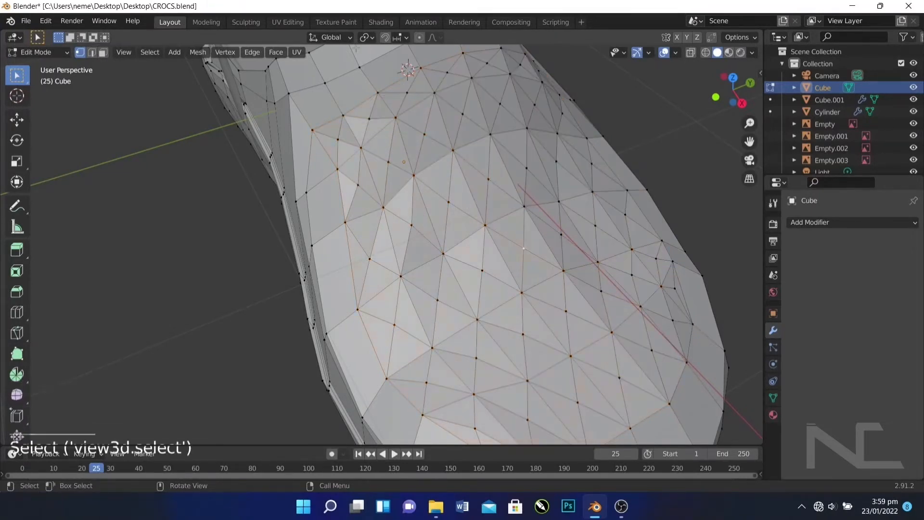
Step: Undo the bevel, set the pivot point to Individual Origins and vertex-bevel the poked faces' centre vertices about 0.069 m wide
click(331, 37)
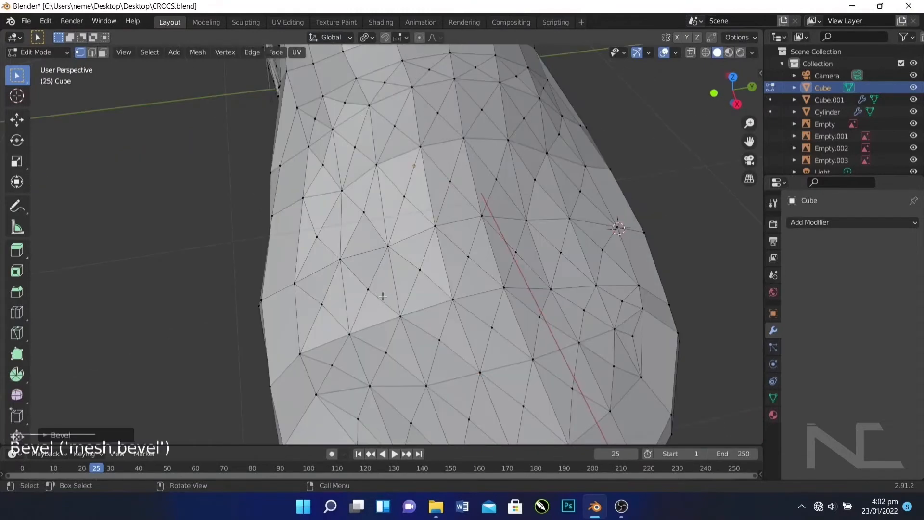
key(ctrl+z)
click(366, 37)
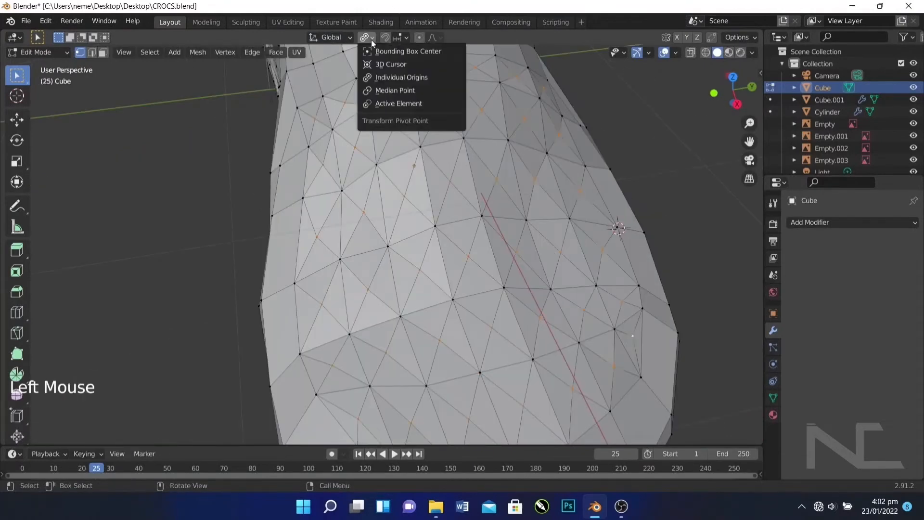
click(395, 76)
key(ctrl+shift+b)
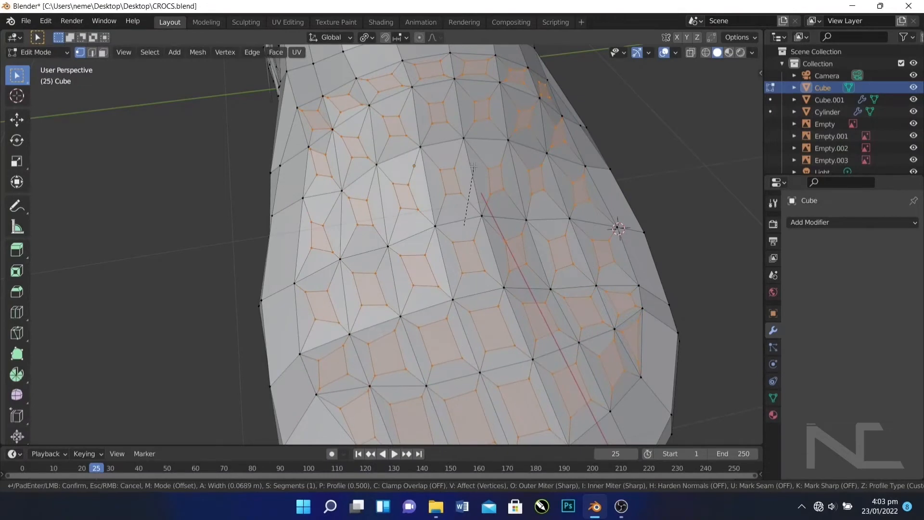
click(473, 166)
Step: Vertex-bevel the corners of the small beveled quads on the upper to make them eight-sided
key(b)
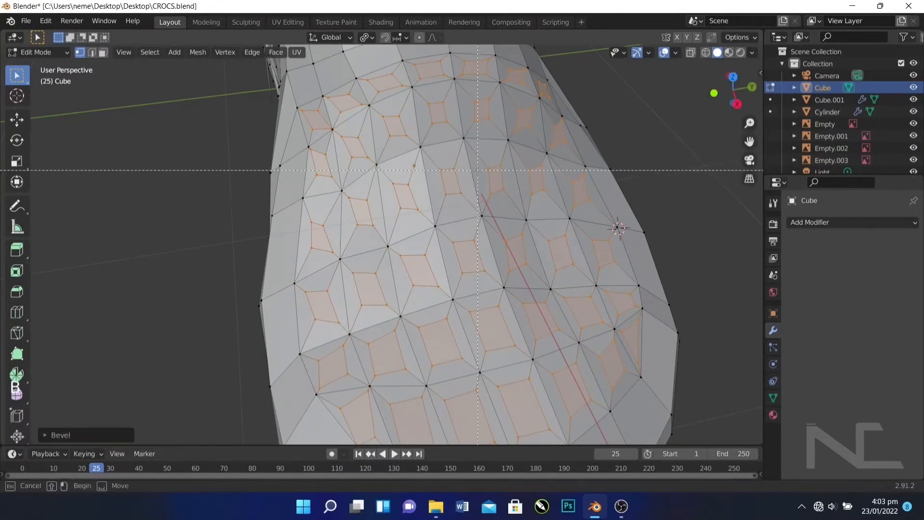
key(Escape)
key(ctrl+shift+b)
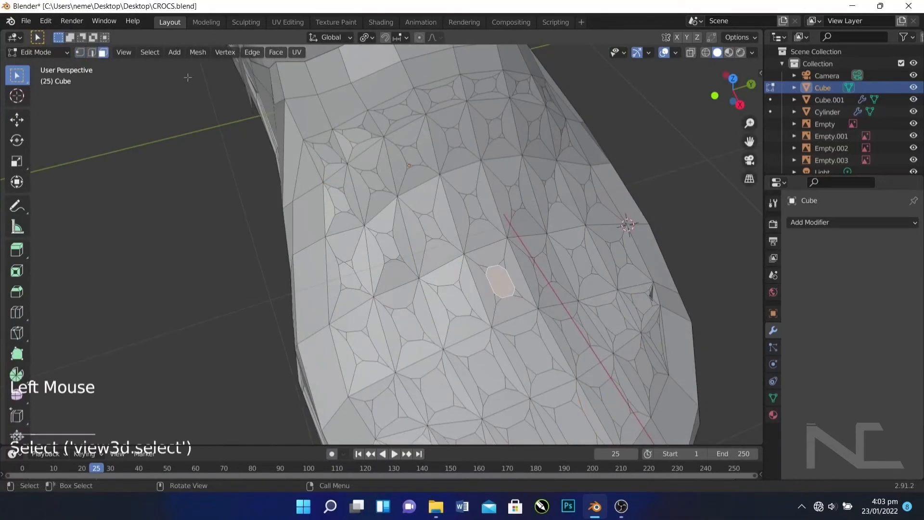
Step: Select all faces with the same number of polygon sides as the selected eight-sided face on the upper
click(149, 52)
mouse_move(199, 185)
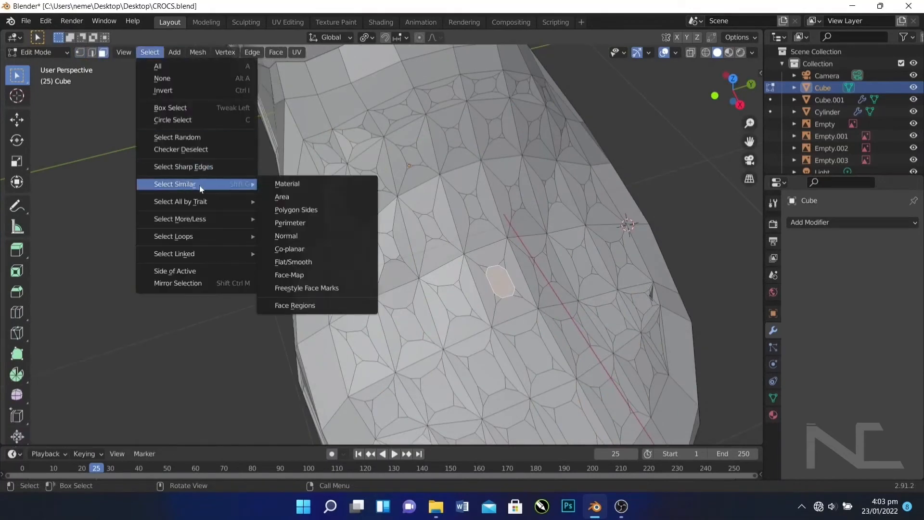
click(288, 210)
Step: Subdivide the selected eight-sided faces and round them with the LoopTools Circle operation
key(KP_Subtract)
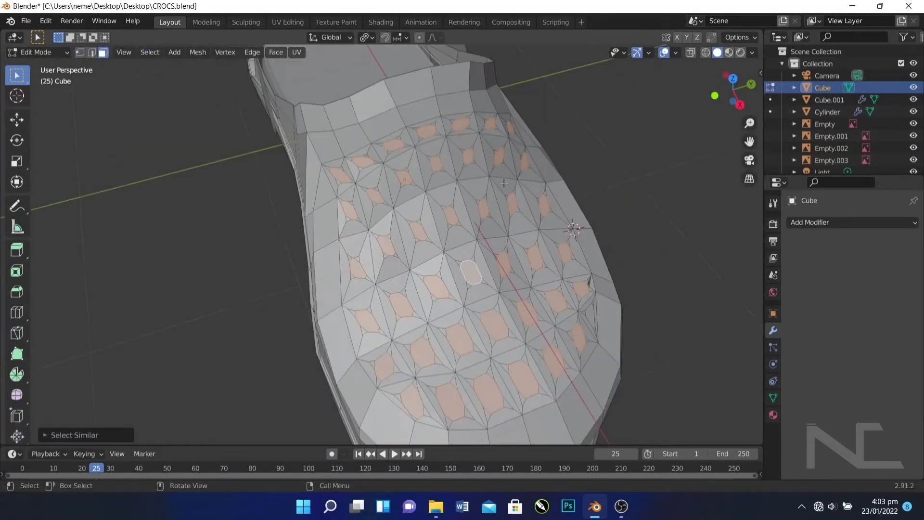
right_click(492, 195)
click(496, 130)
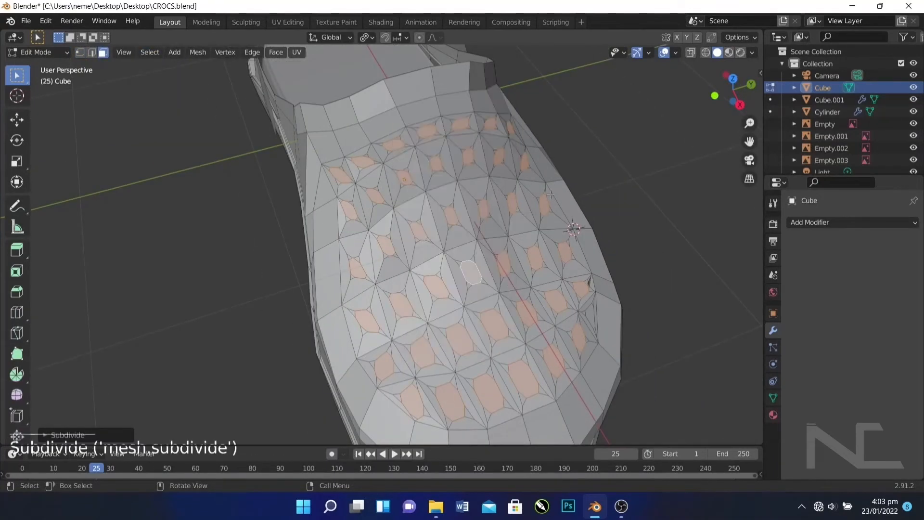
right_click(478, 206)
mouse_move(458, 171)
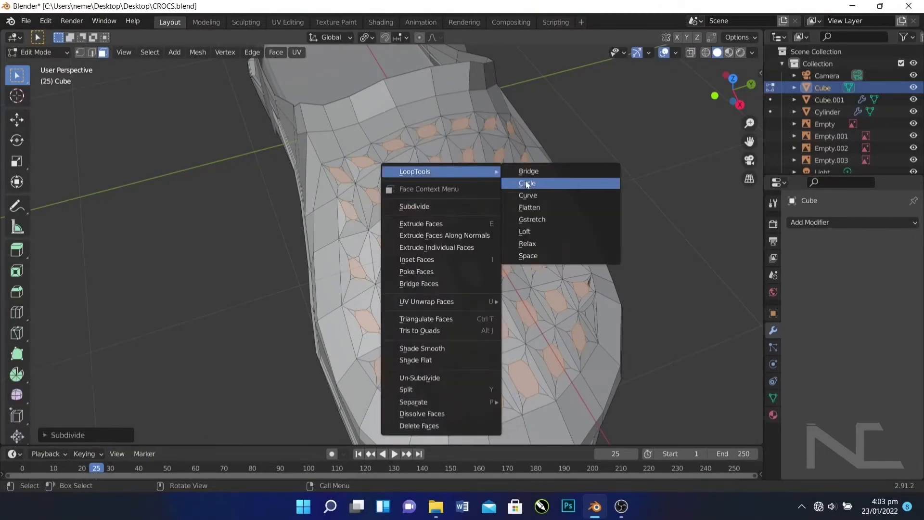
click(542, 184)
Step: Scale down the selected rounded faces on the upper, each about its own origin
alt+middle_drag(542, 183, 563, 135)
key(s)
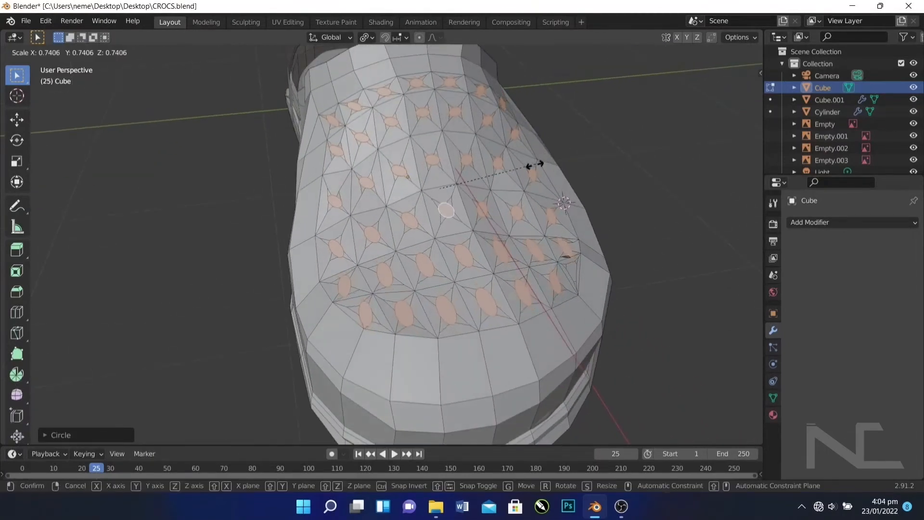
click(526, 173)
alt+middle_drag(526, 173, 598, 185)
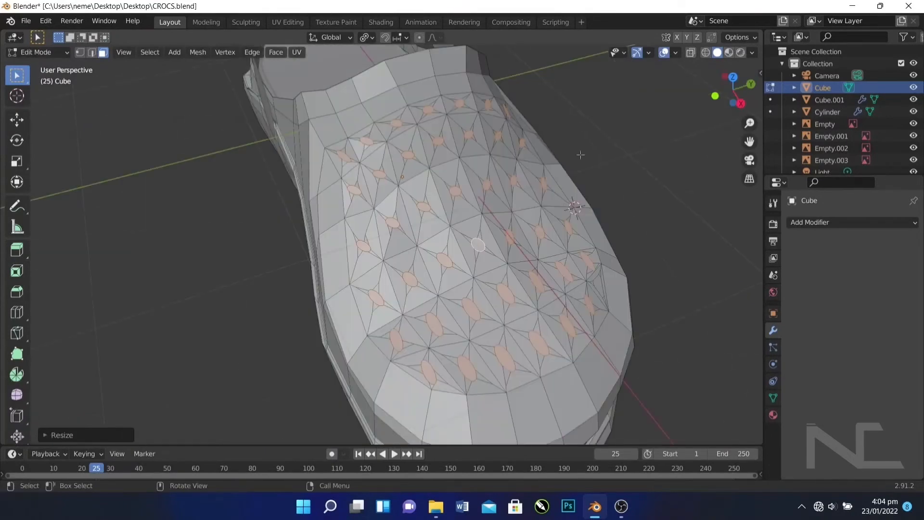
Step: Resize the selected round faces on the upper and narrow them along the global Y axis to about 0.81
middle_drag(580, 154, 501, 184)
key(KP_Add)
key(KP_Add)
key(KP_Add)
key(KP_Subtract)
key(KP_Subtract)
key(KP_Subtract)
key(s)
click(511, 187)
key(s)
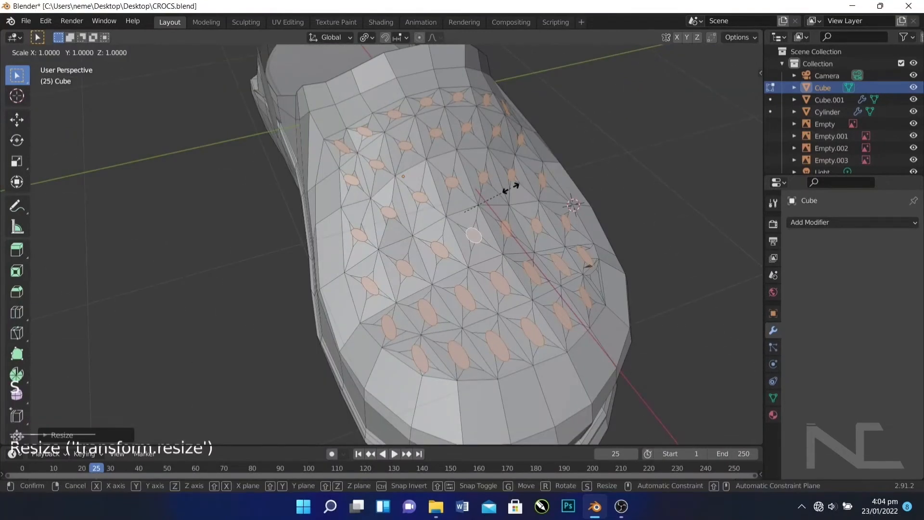
key(y)
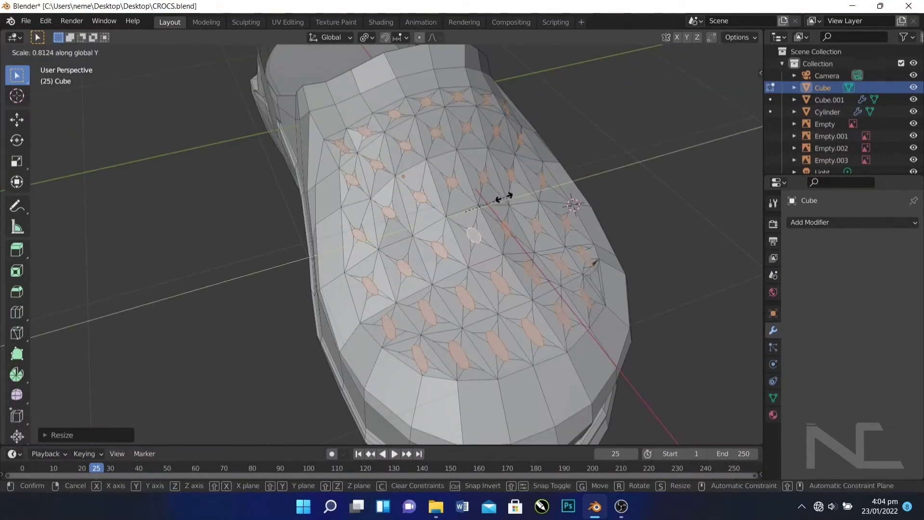
click(503, 197)
Step: Scale the round faces down along the global X axis and delete them to open the ventilation holes
key(s)
key(z)
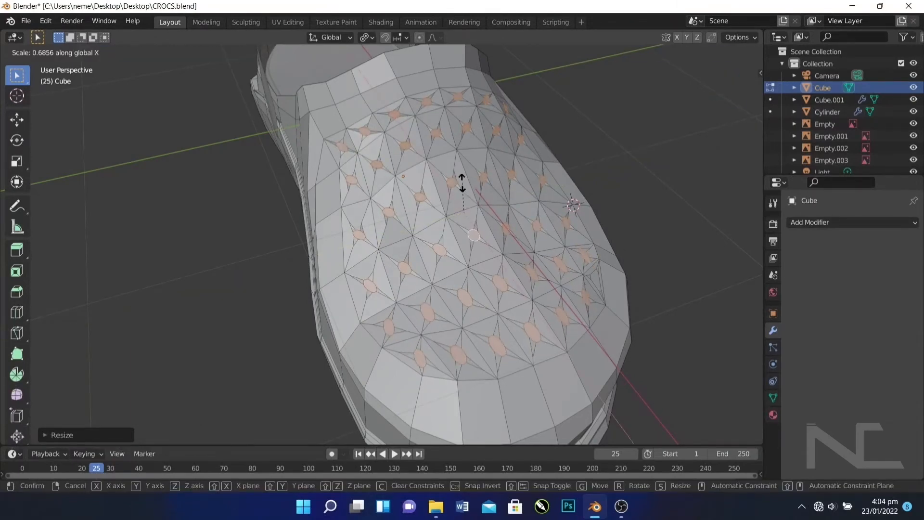
click(462, 183)
key(x)
click(540, 189)
middle_drag(540, 190, 498, 189)
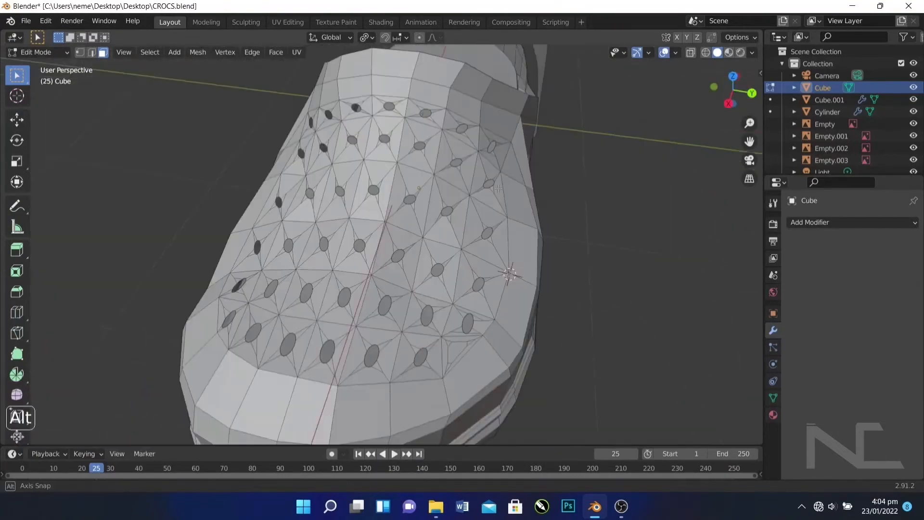
alt+drag(498, 189, 501, 190)
click(594, 198)
alt+drag(595, 197, 677, 225)
key(KP_Subtract)
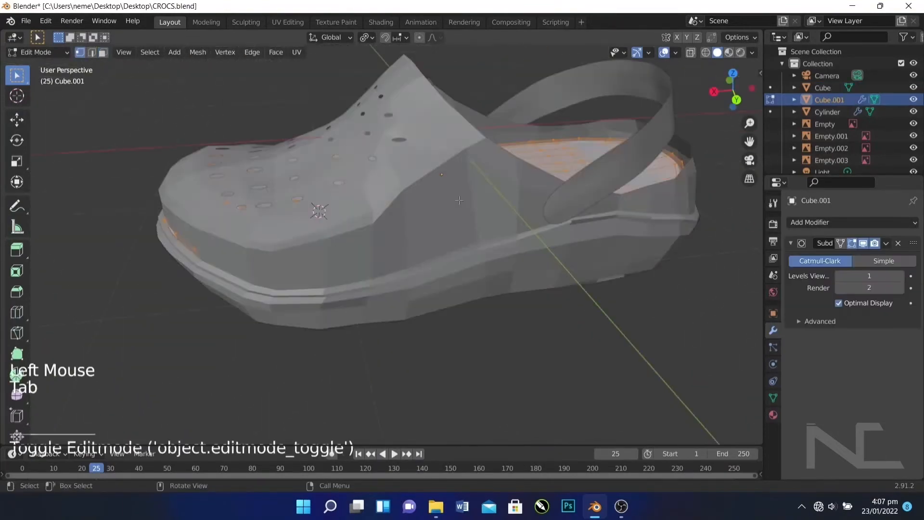
Step: Switch from the insole to the clog body and add a Solidify modifier with a 0.02 m thickness
middle_drag(366, 269, 404, 256)
key(Tab)
click(432, 153)
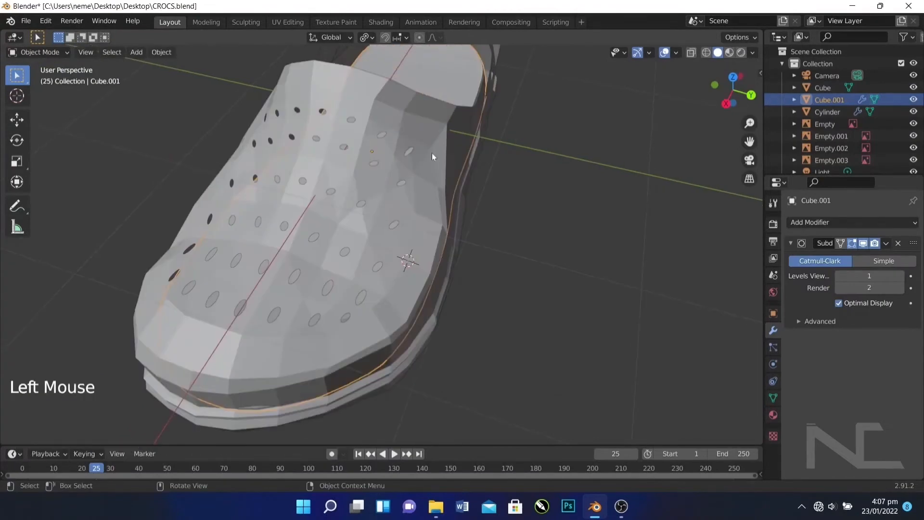
click(431, 153)
key(Tab)
alt+drag(364, 107, 177, 88)
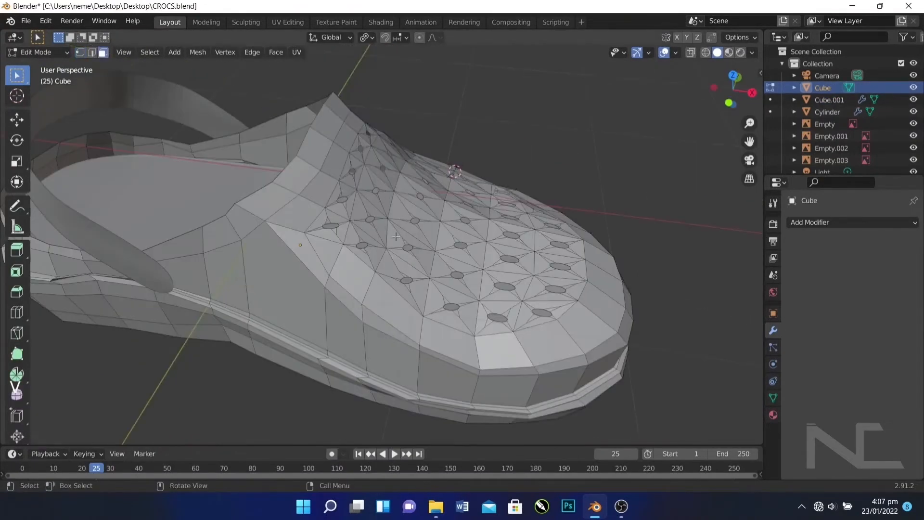
key(Tab)
click(842, 224)
click(672, 412)
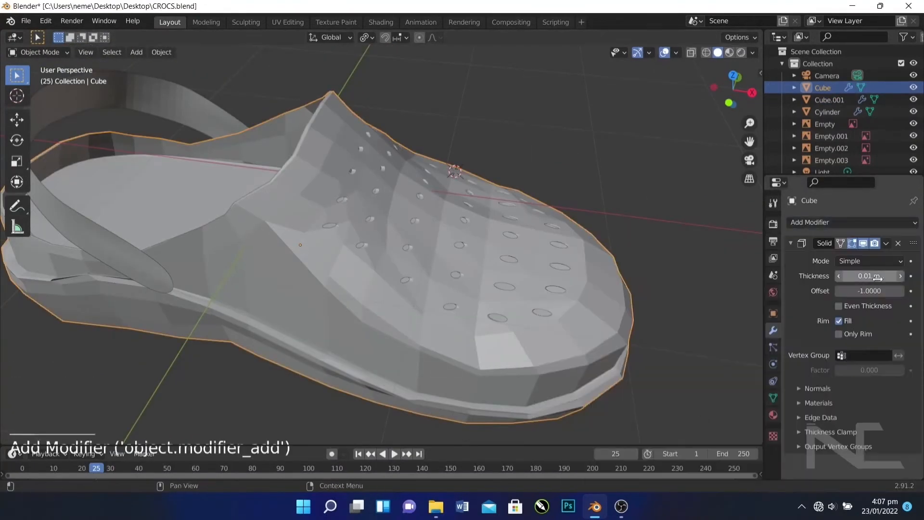
alt+middle_drag(601, 203, 711, 254)
click(900, 275)
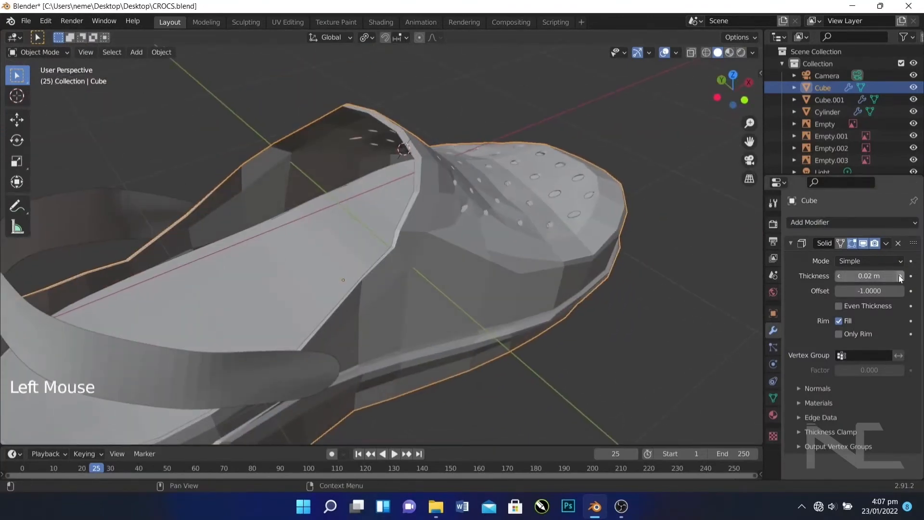
alt+middle_drag(712, 289, 545, 326)
Step: Try to extrude the band of faces along the upper's collar, around the foot opening, along their normals
key(KP_Subtract)
key(KP_Subtract)
key(KP_Subtract)
key(KP_Subtract)
key(KP_Subtract)
key(KP_Subtract)
key(Tab)
middle_drag(428, 355, 631, 324)
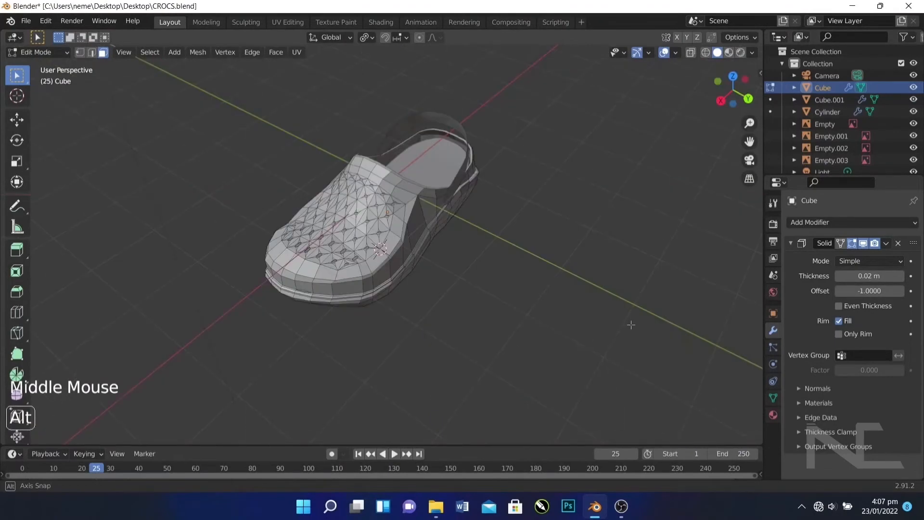
key(KP_Add)
key(KP_Add)
key(KP_Add)
key(KP_Add)
key(KP_Add)
key(KP_Add)
shift+middle_drag(593, 244, 659, 290)
middle_drag(659, 289, 399, 131)
click(418, 140)
shift+click(448, 143)
shift+click(469, 171)
shift+click(495, 188)
shift+click(545, 209)
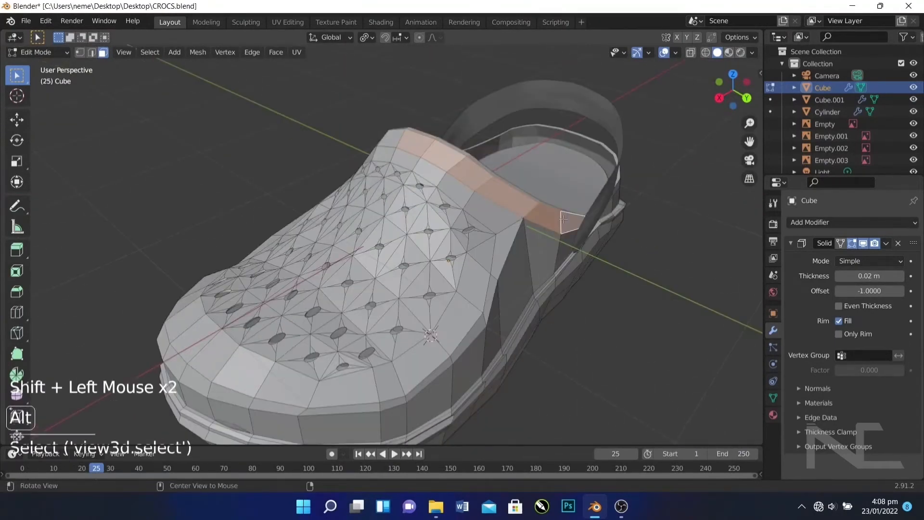
middle_drag(568, 223, 635, 245)
shift+click(373, 137)
middle_drag(384, 136, 469, 139)
shift+click(348, 163)
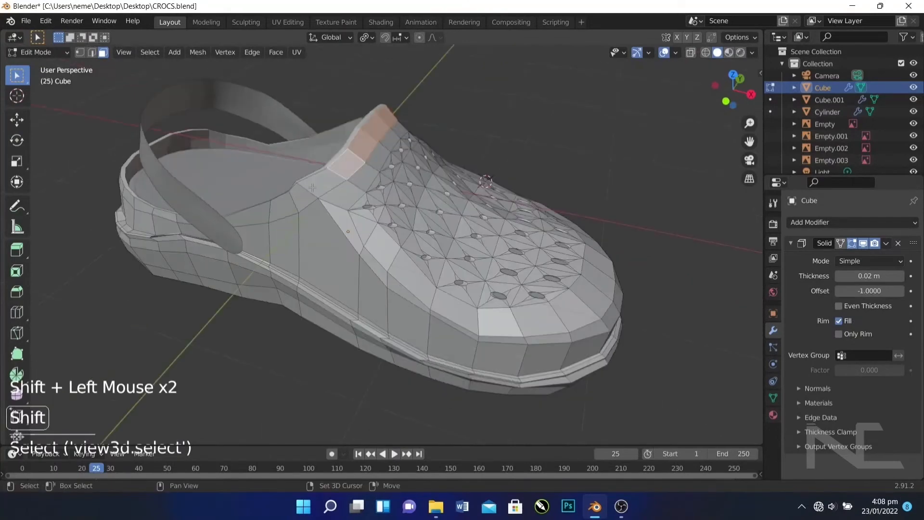
shift+click(313, 188)
middle_drag(312, 187, 338, 238)
right_click(339, 238)
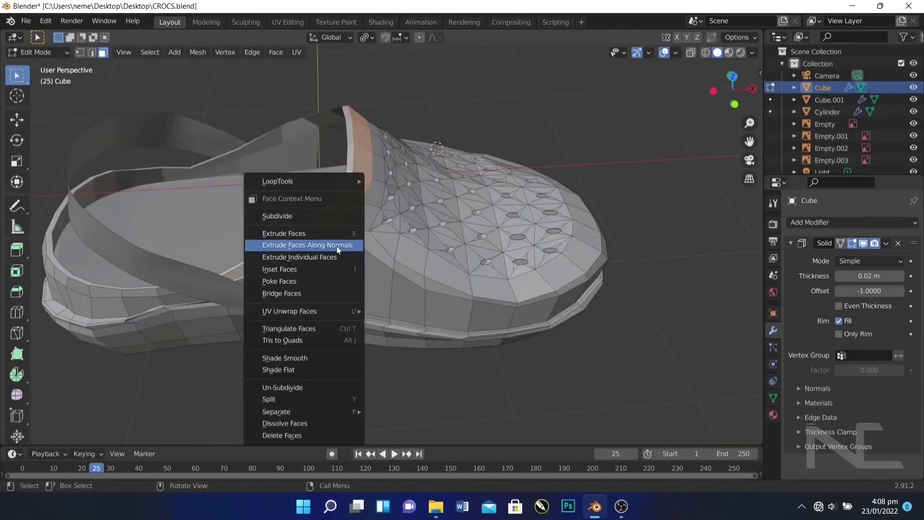
click(336, 246)
click(356, 247)
alt+middle_drag(356, 248, 541, 233)
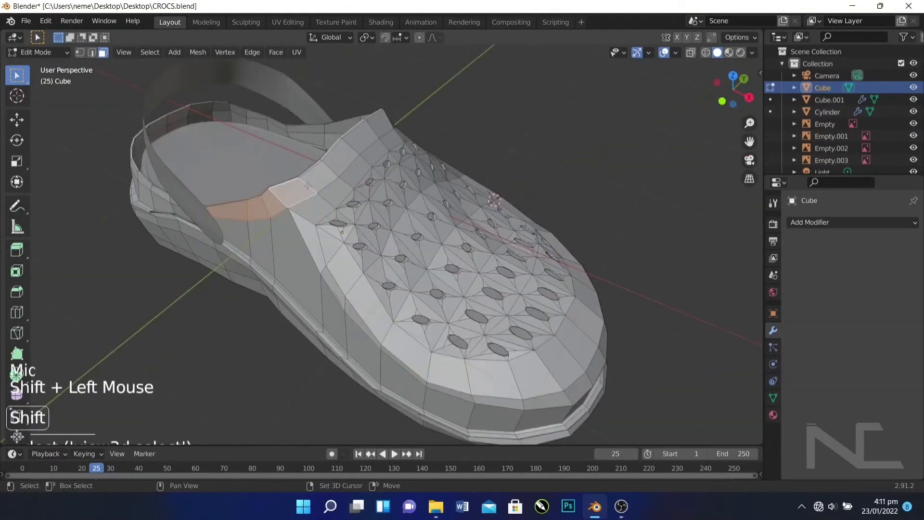
Step: Select the whole band of collar faces around the front of the foot opening, from one side to the other
middle_drag(307, 186, 275, 148)
shift+click(310, 159)
shift+click(335, 150)
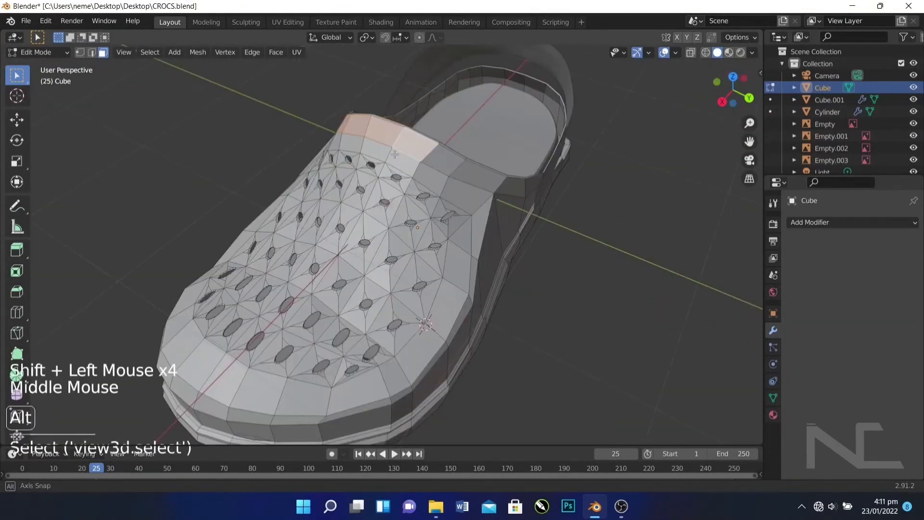
shift+click(436, 161)
alt+middle_drag(436, 161, 461, 248)
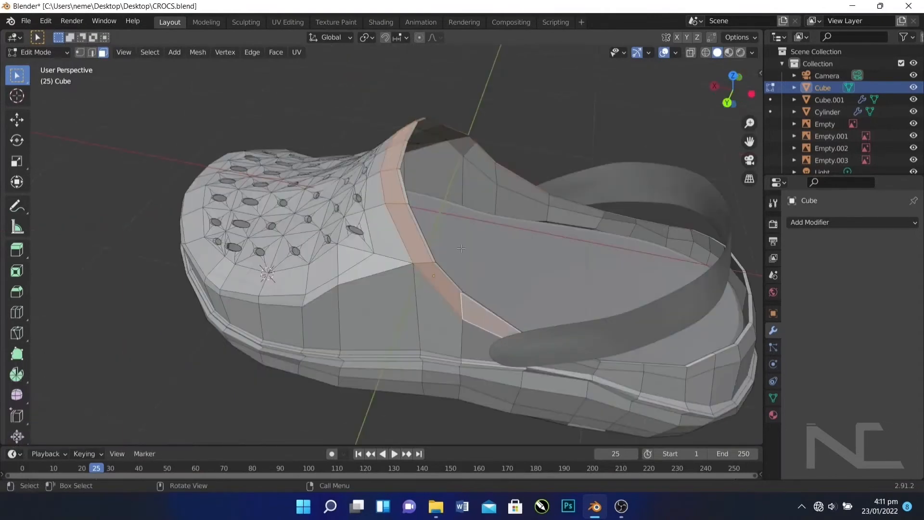
Step: Try Shrink/Fatten on the selected collar faces and undo it
key(alt+s)
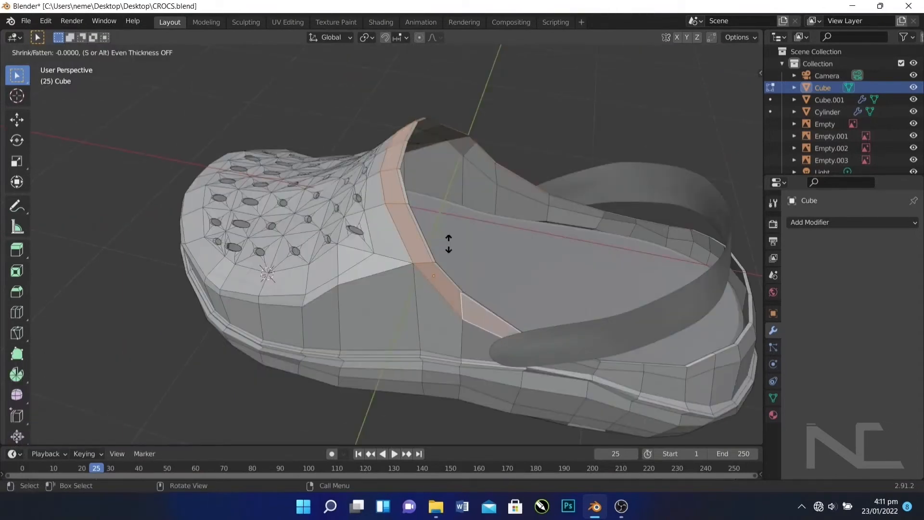
click(448, 244)
alt+middle_drag(448, 244, 665, 234)
key(ctrl+z)
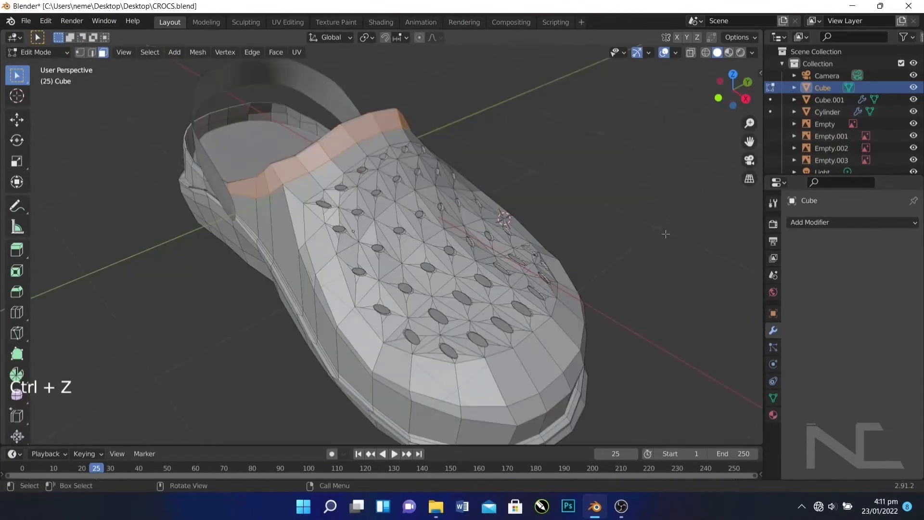
Step: Extrude the selected collar faces along their normals by about 0.022 to form a raised rim
key(alt+e)
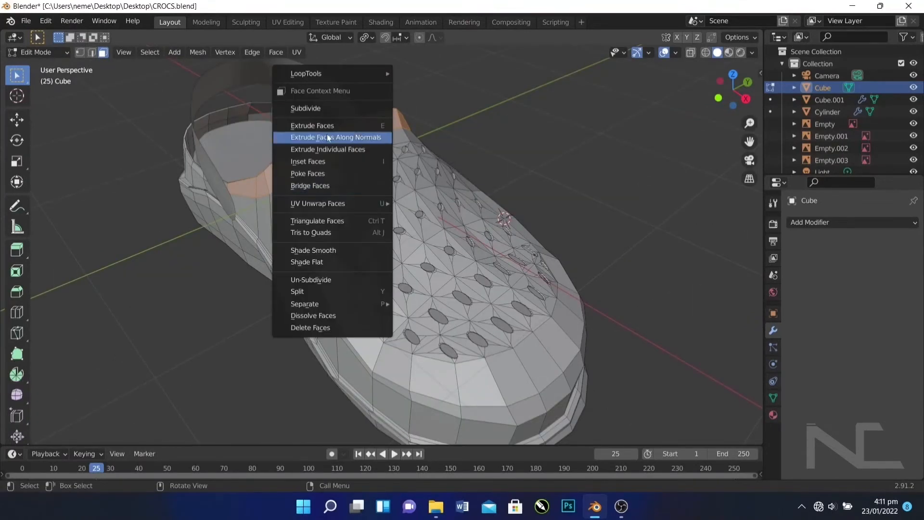
click(327, 134)
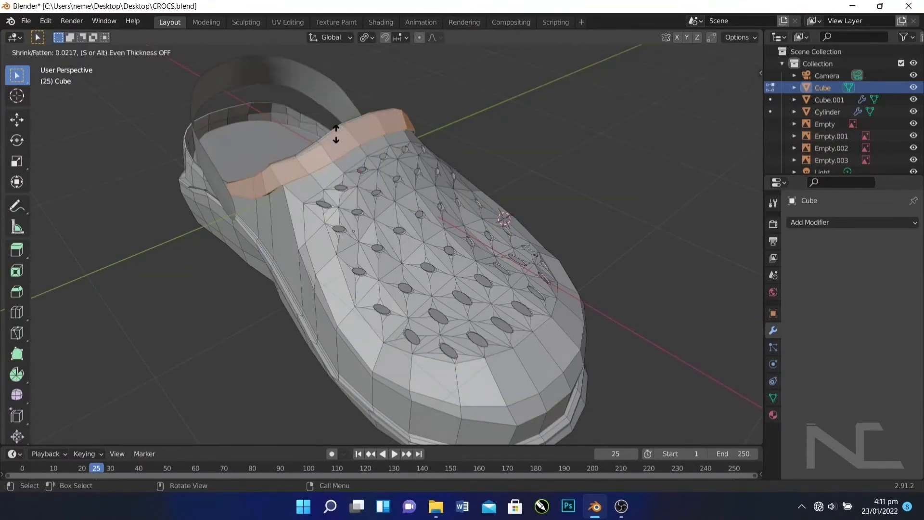
click(336, 134)
middle_drag(336, 133, 408, 55)
Step: Open the clog body for editing and insert an edge loop through its side wall near the heel
click(480, 109)
key(Tab)
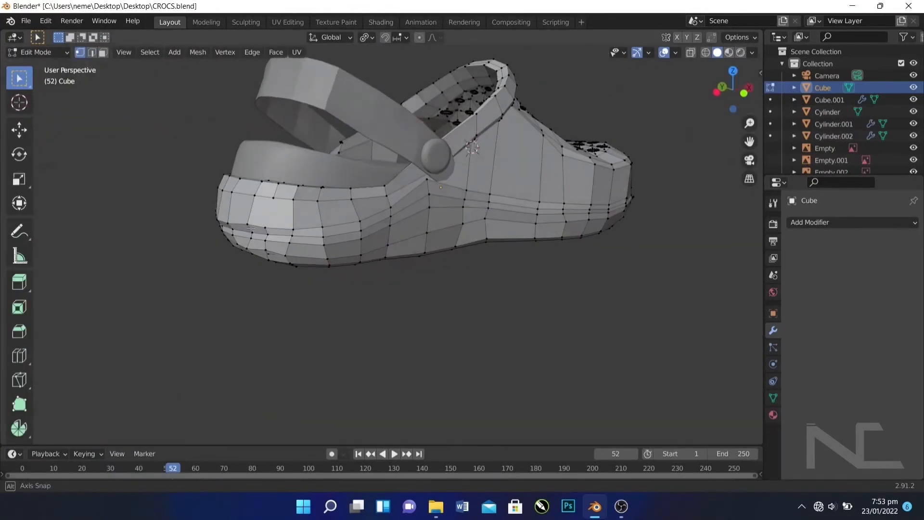
middle_drag(251, 228, 359, 183)
key(ctrl+r)
click(382, 196)
right_click(383, 197)
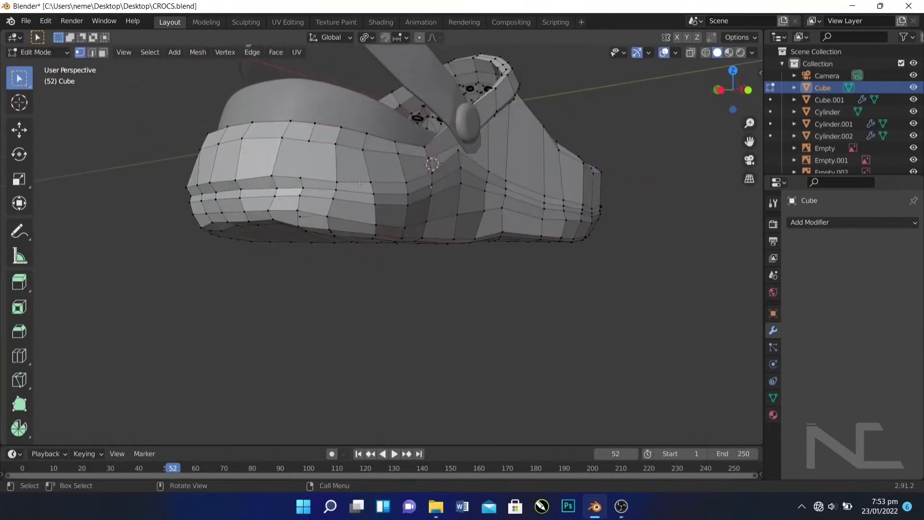
Step: Try deleting the large quad face on the outer heel wall and undo the deletion
click(318, 155)
key(x)
click(319, 156)
key(ctrl+z)
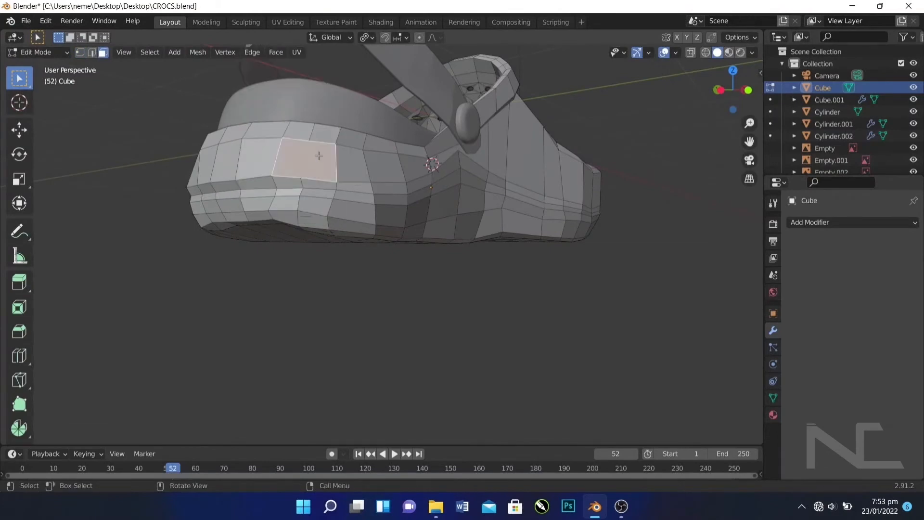
Step: Delete the selected face on the heel wall and close the gap beside the heel with a new face
key(x)
click(270, 99)
middle_drag(368, 170, 386, 197)
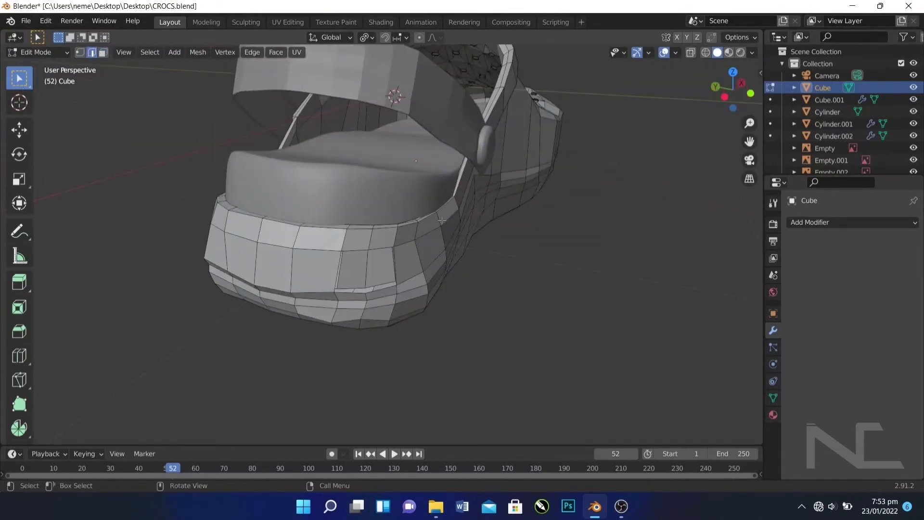
middle_drag(386, 285, 514, 306)
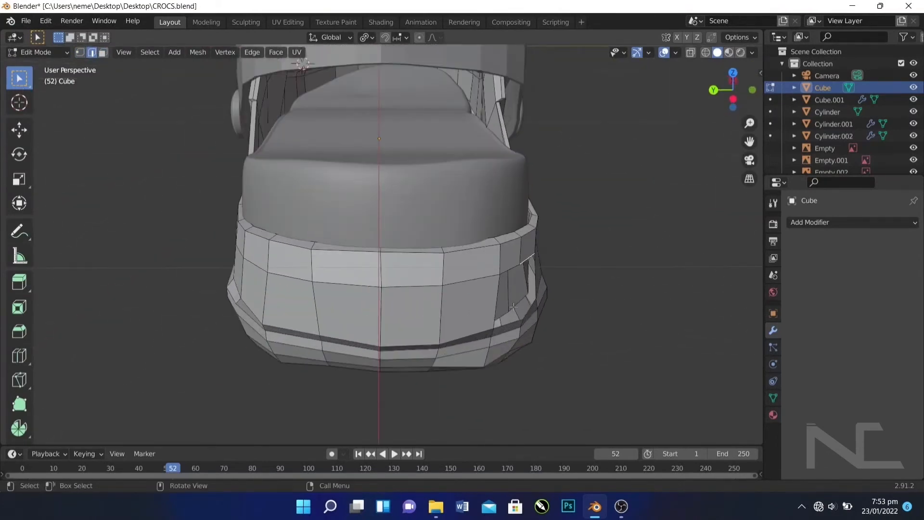
click(509, 325)
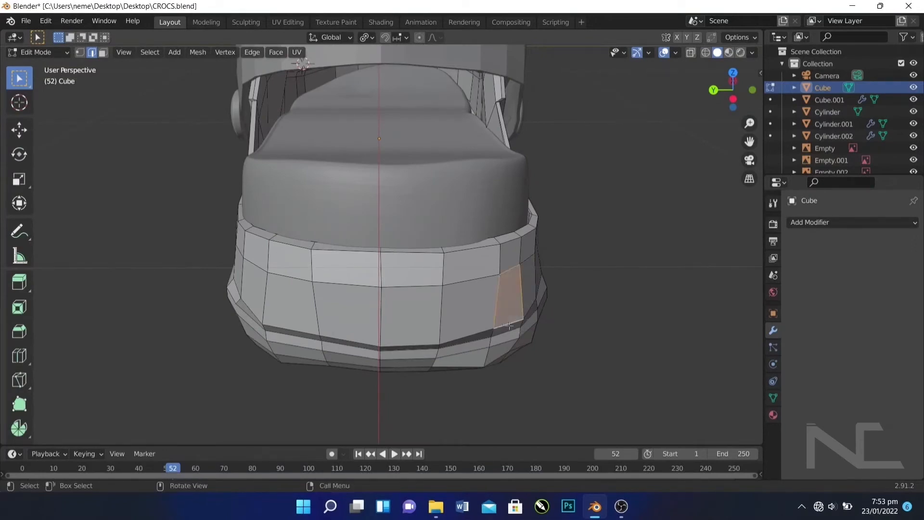
Step: Merge the selected vertices at center on the bottom edge of the heel, and undo the trial move of the vertex
key(m)
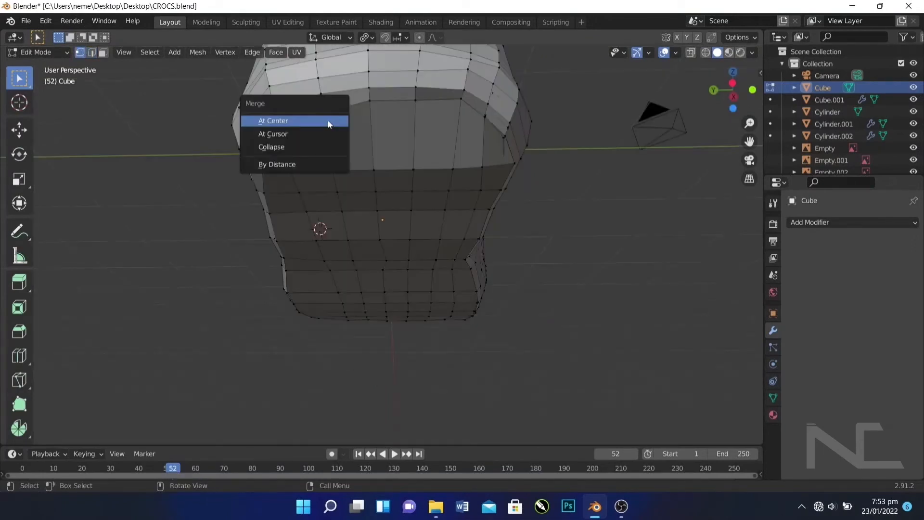
click(328, 122)
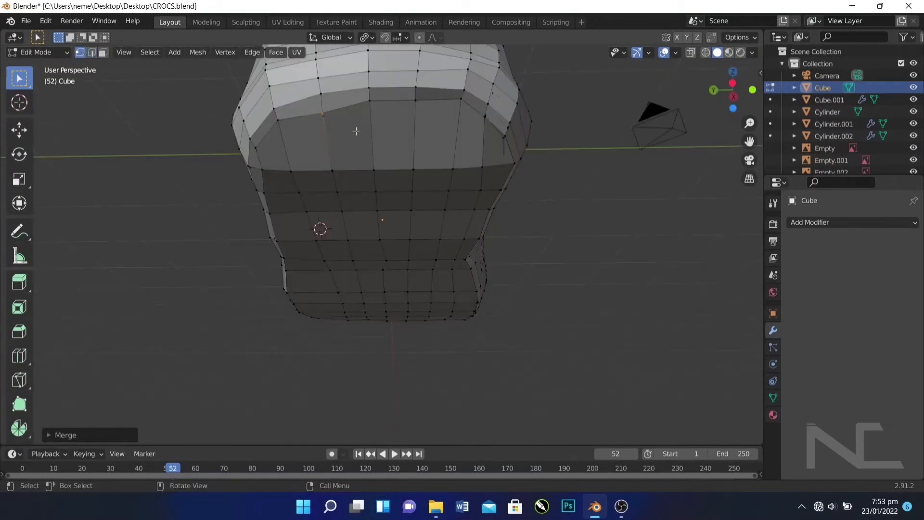
key(g)
click(360, 143)
key(ctrl+z)
Step: Shift the loose vertex on the heel's bottom edge and merge the overlapping vertices there to close the gap
scroll(383, 175, up, 2)
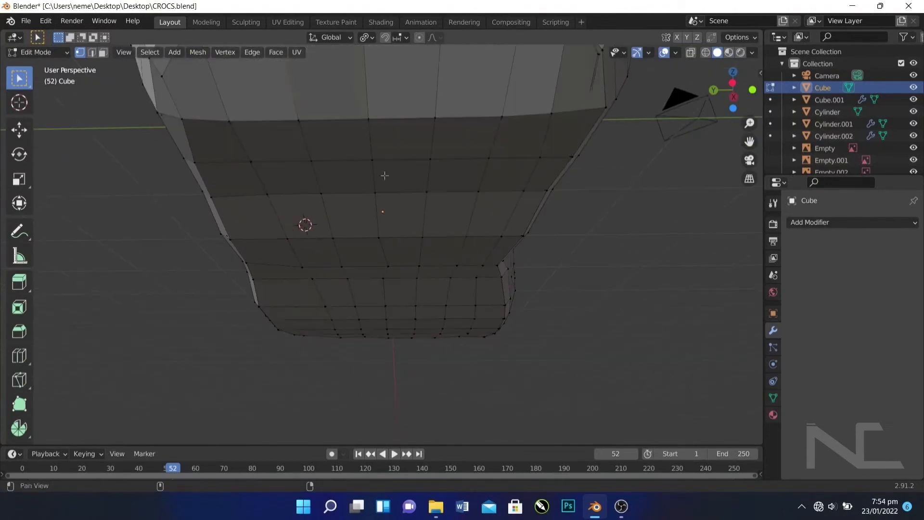
shift+middle_drag(398, 256, 398, 351)
key(g)
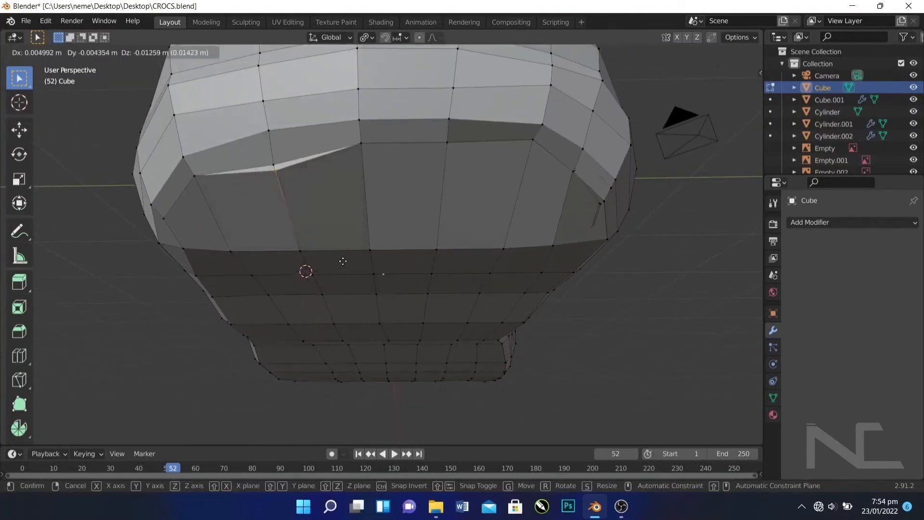
click(272, 165)
key(ctrl+m)
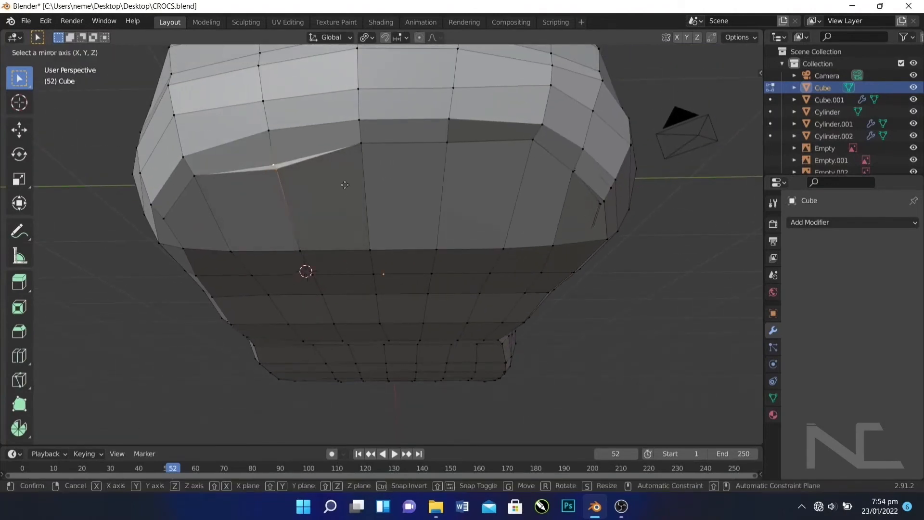
click(501, 278)
key(m)
click(507, 278)
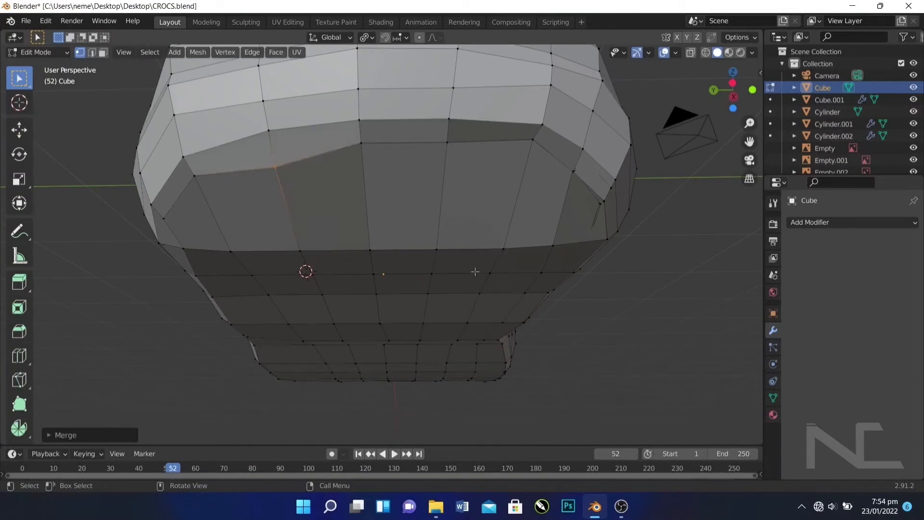
Step: Move the merged vertex and its leftover neighbour up into line with the heel's bottom edge
key(g)
click(471, 264)
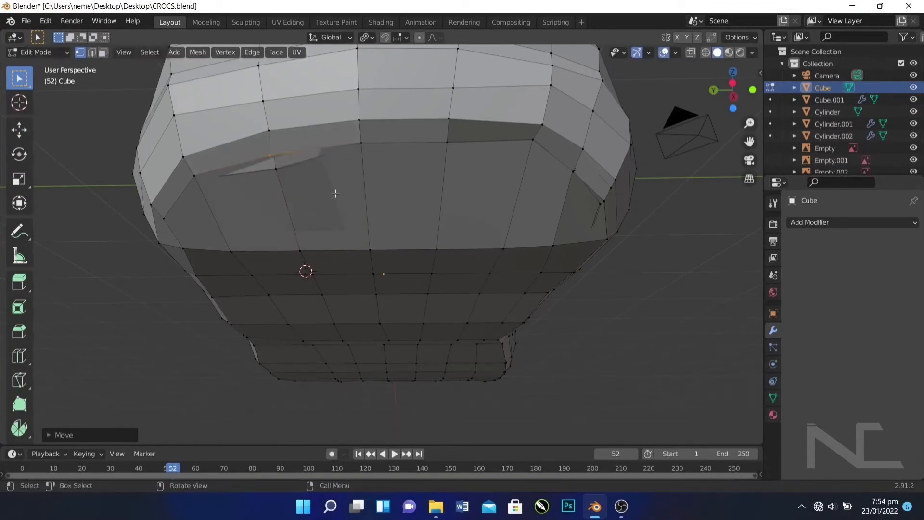
click(275, 169)
key(g)
click(294, 180)
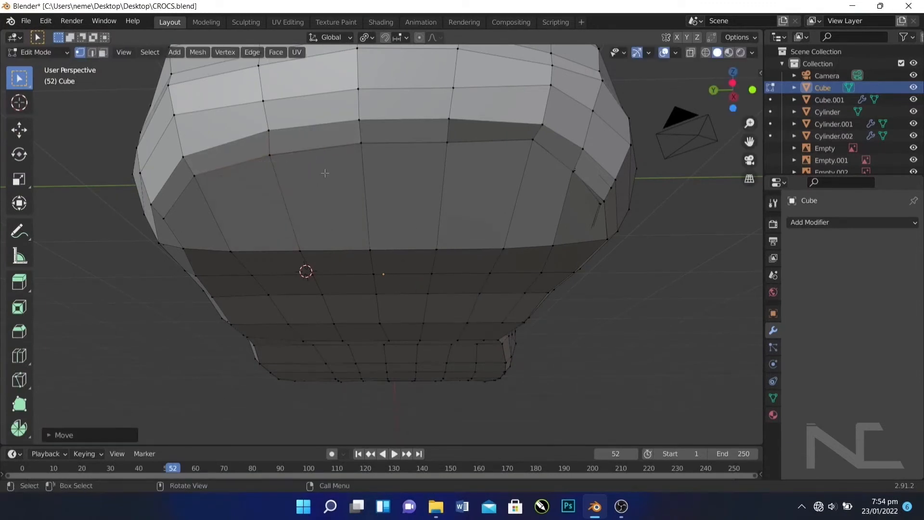
Step: Move the vertex at the corner of the gap on the heel's bottom edge down into line with the edge
middle_drag(294, 181, 347, 192)
click(629, 256)
key(g)
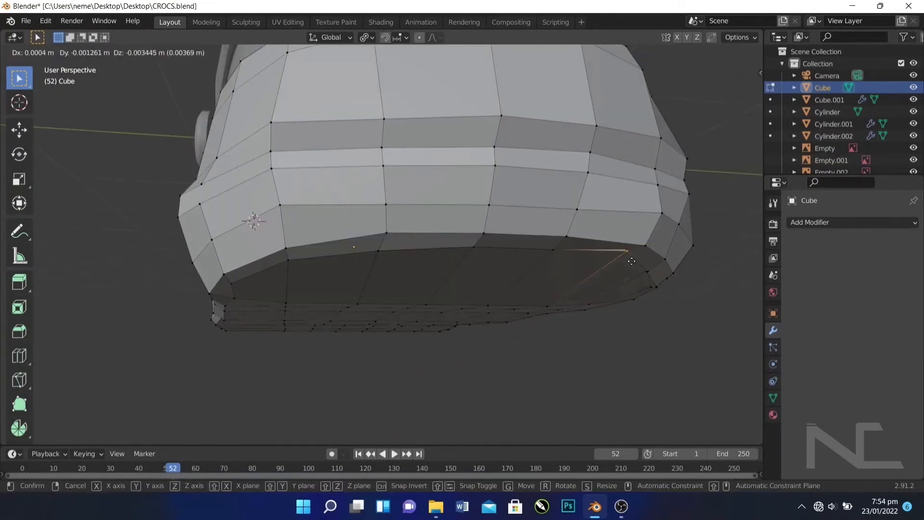
click(628, 259)
middle_drag(629, 259, 597, 261)
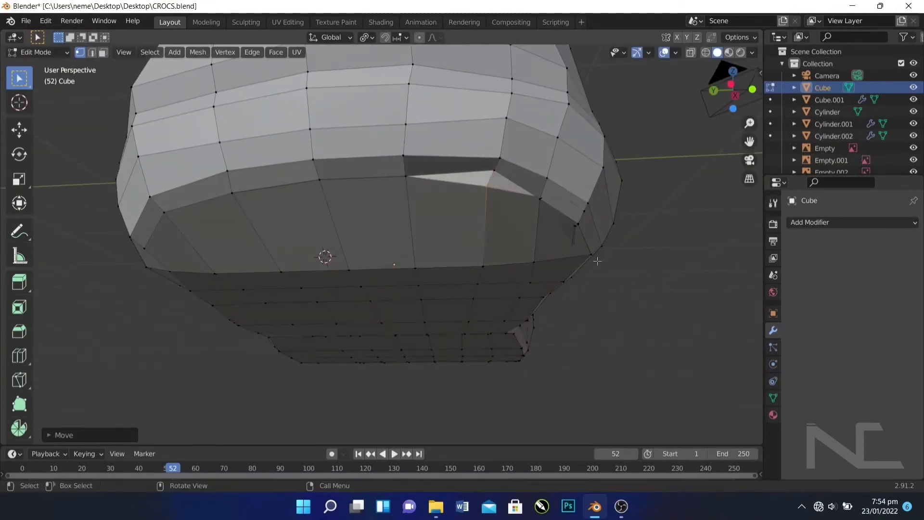
Step: Move the loose vertex at the heel's bottom gap onto its neighbour and merge the two to close the opening
click(486, 169)
key(g)
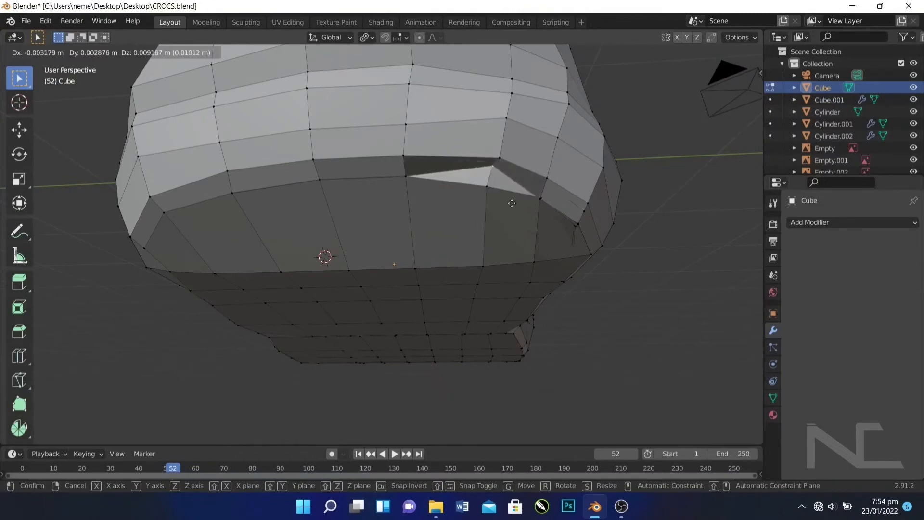
click(493, 212)
drag(483, 183, 497, 196)
key(m)
click(445, 197)
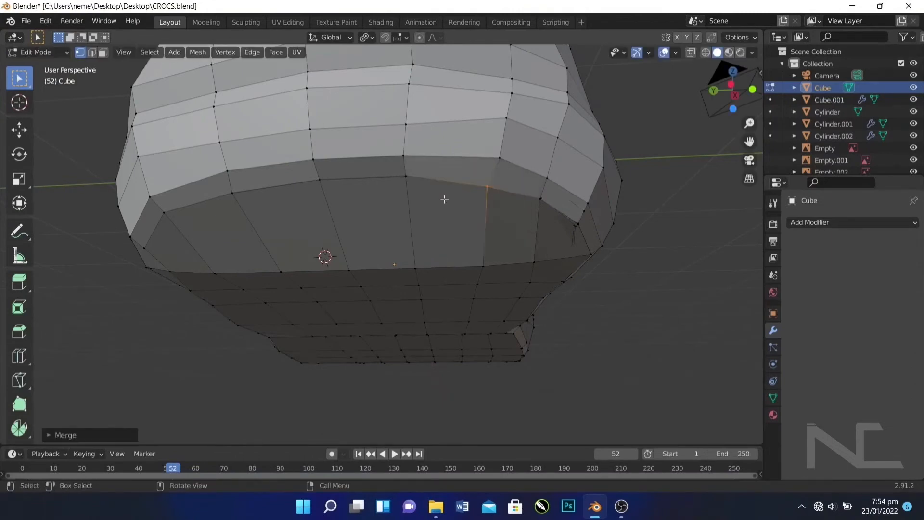
Step: Move the protruding vertex at the lower side corner of the heel to even out the sole's outline
middle_drag(445, 200, 481, 233)
click(716, 345)
key(g)
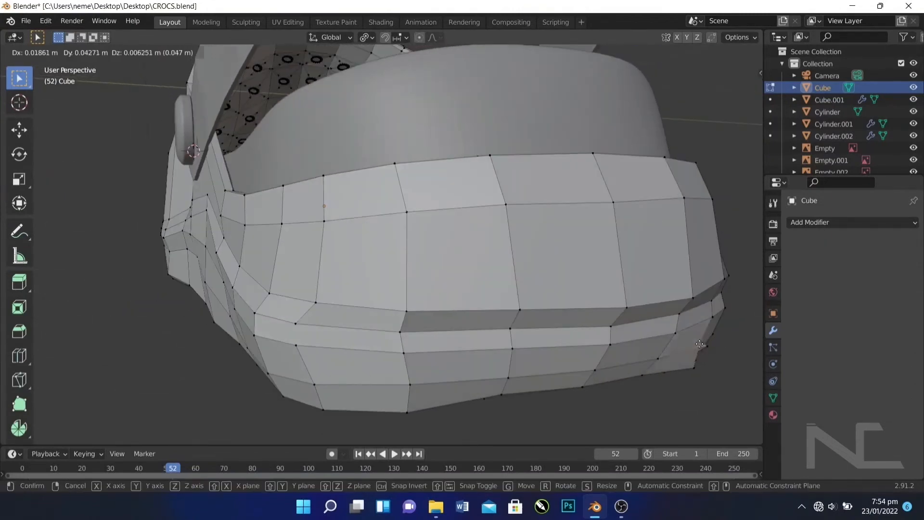
click(699, 360)
middle_drag(698, 361, 677, 349)
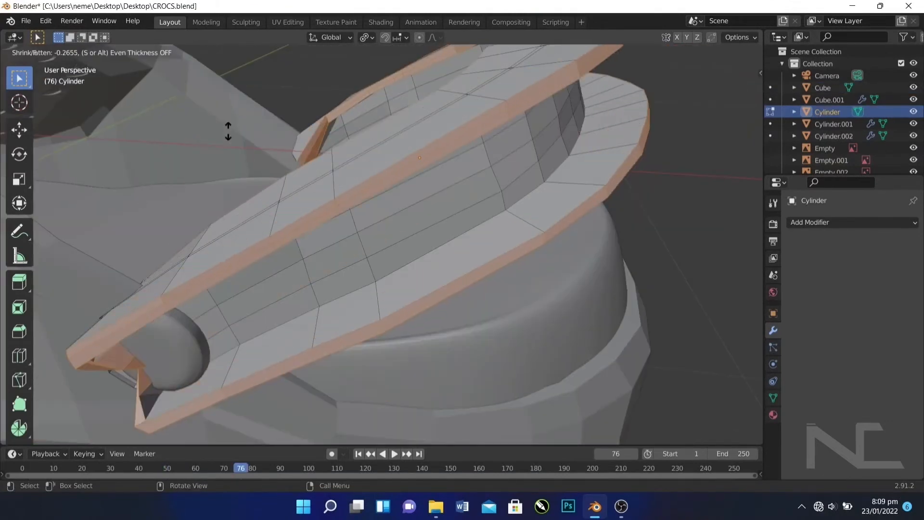
Step: Try to thicken the heel strap's edge faces with Shrink/Fatten, and undo the strap edits
click(278, 103)
middle_drag(278, 103, 419, 144)
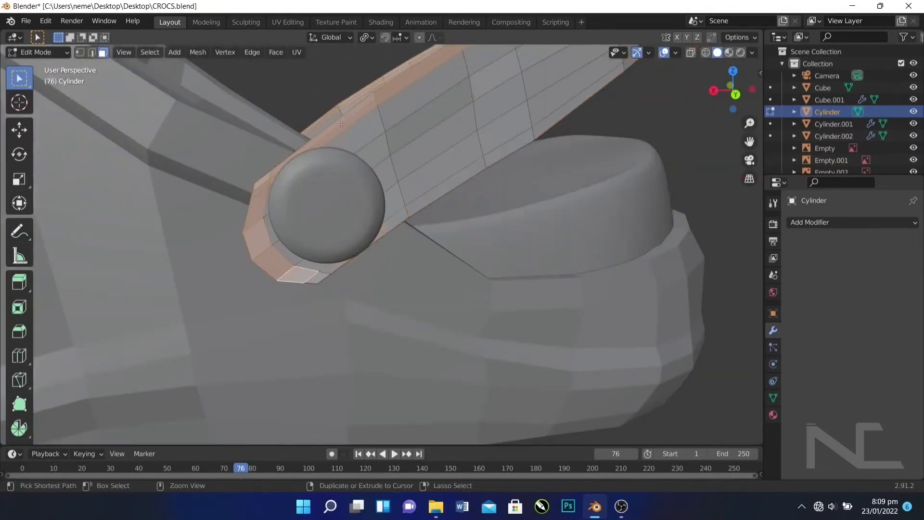
key(ctrl+z)
key(ctrl+z)
key(ctrl+z)
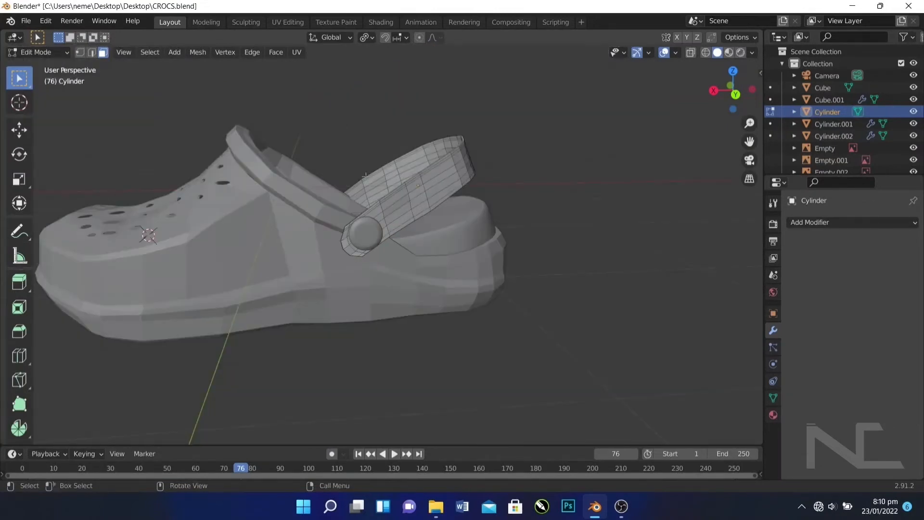
middle_drag(366, 177, 313, 206)
key(2)
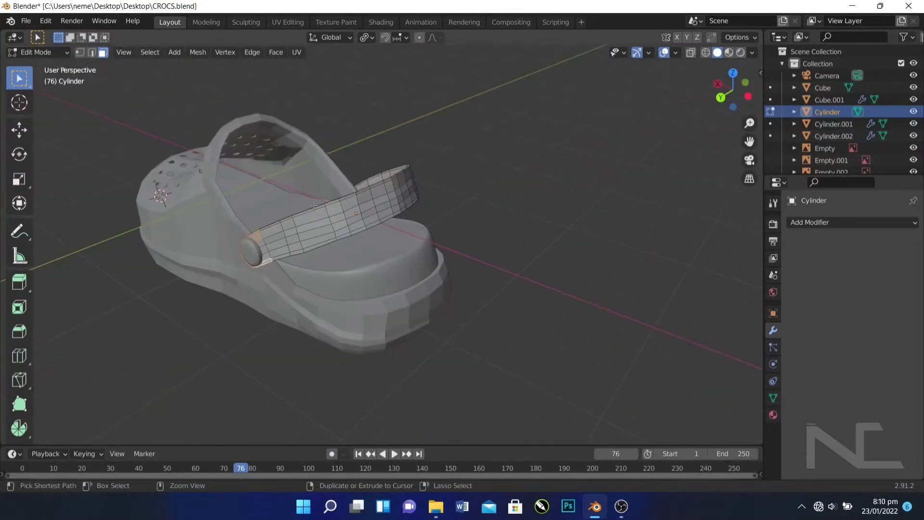
key(ctrl+z)
key(ctrl+z)
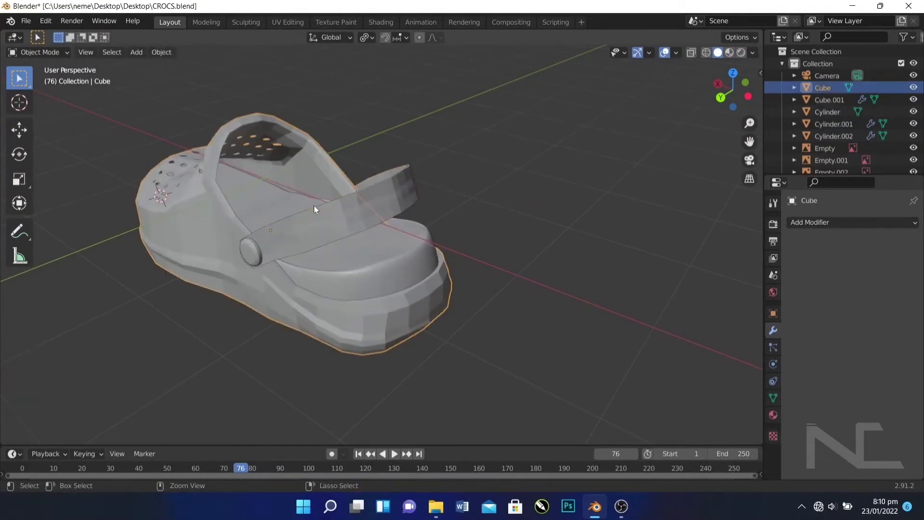
Step: Open the clog body mesh for editing and remove its Subdivision modifier
scroll(314, 206, up, 4)
middle_drag(285, 181, 313, 186)
key(Tab)
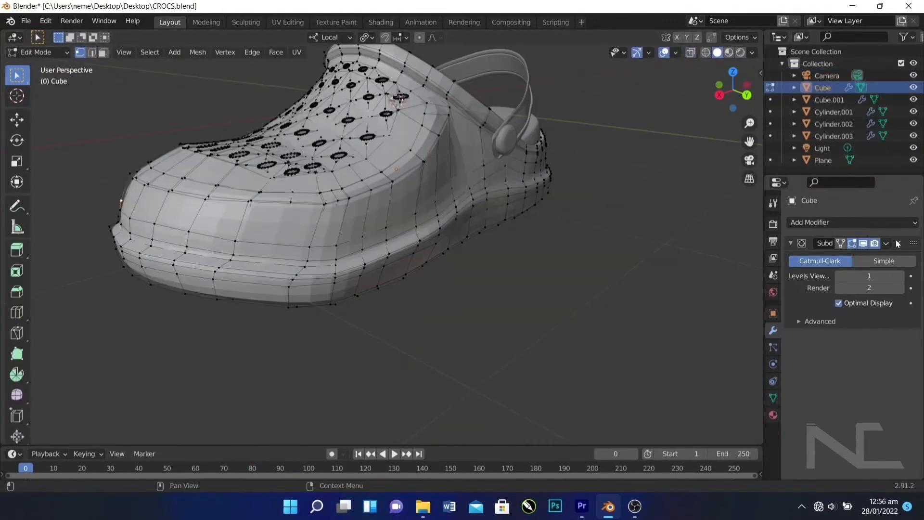
click(897, 243)
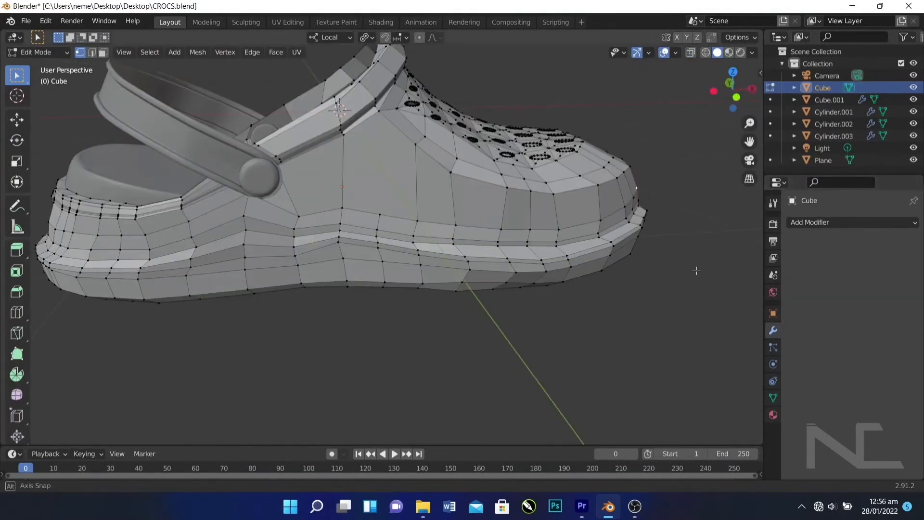
Step: Move the selected row of vertices along the side of the sole slightly outward along the local Y axis
middle_drag(695, 268, 264, 243)
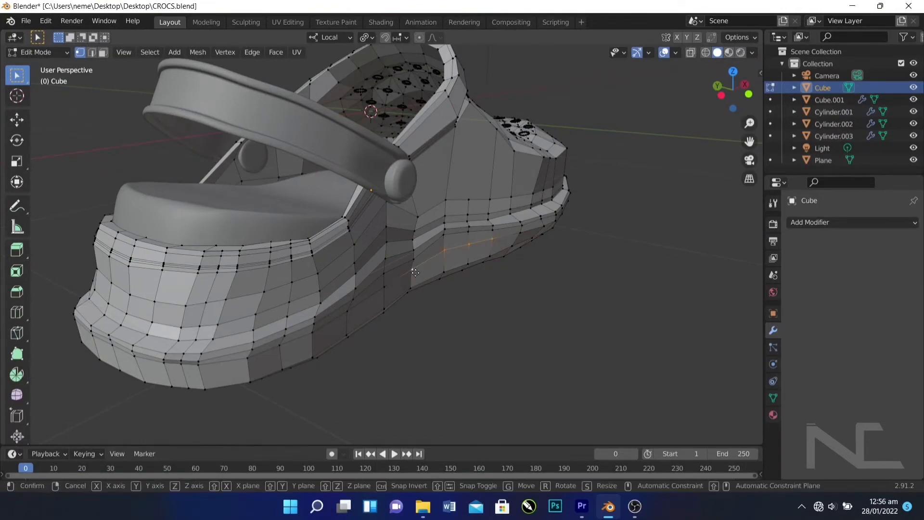
key(g)
key(y)
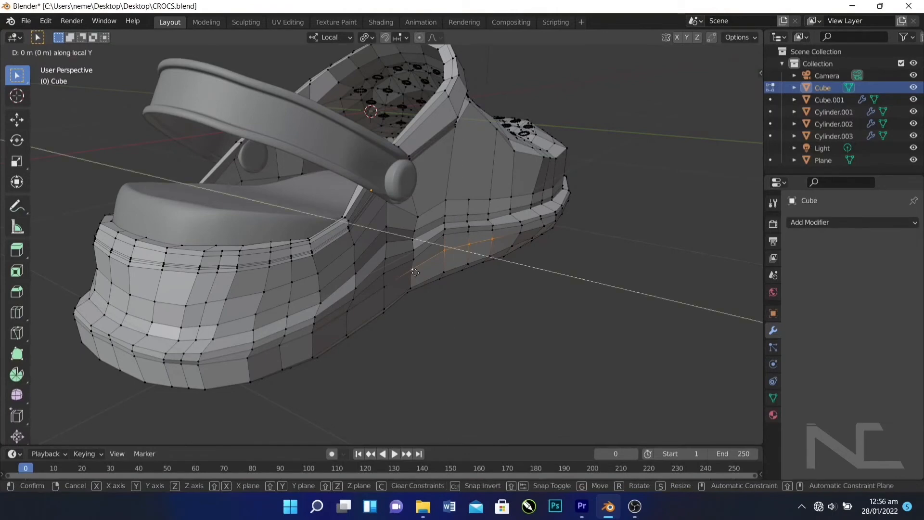
click(448, 271)
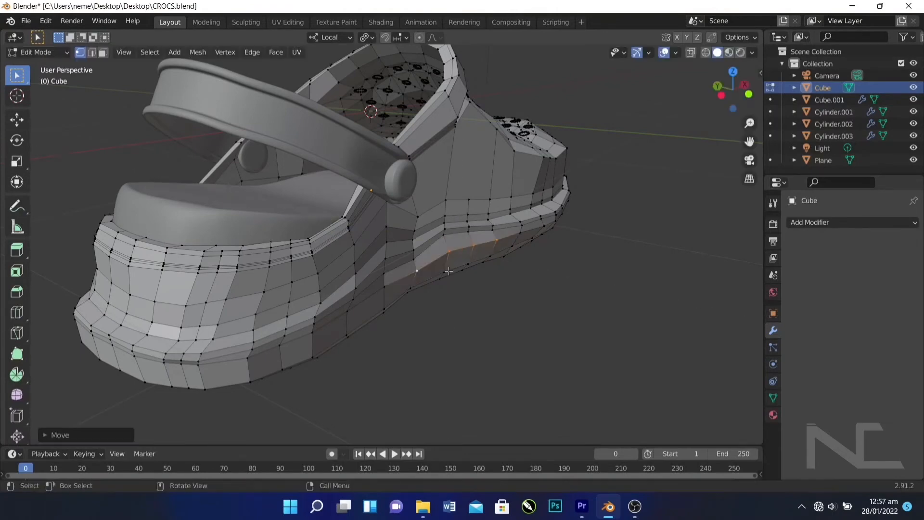
Step: Raise the low vertex on the sole's bottom edge under the forefoot along the Z axis to straighten the edge
middle_drag(448, 271, 394, 265)
click(473, 273)
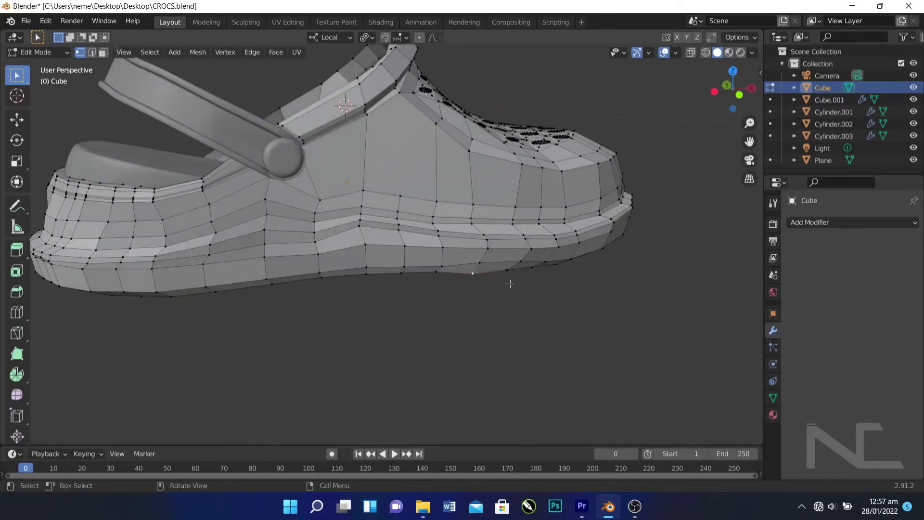
key(g)
key(z)
click(547, 278)
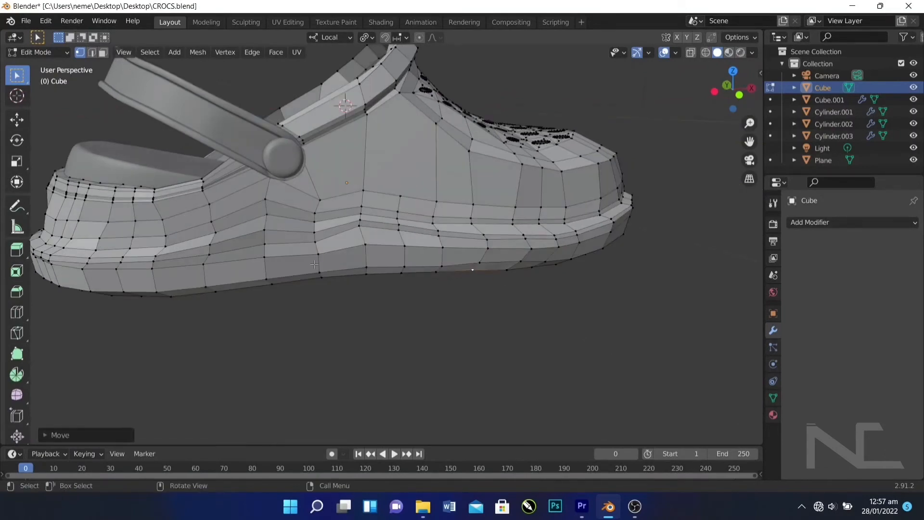
Step: Move the vertices of the lower ridge around the back of the heel down to widen the band beneath the rim
middle_drag(314, 264, 379, 317)
middle_drag(394, 348, 392, 327)
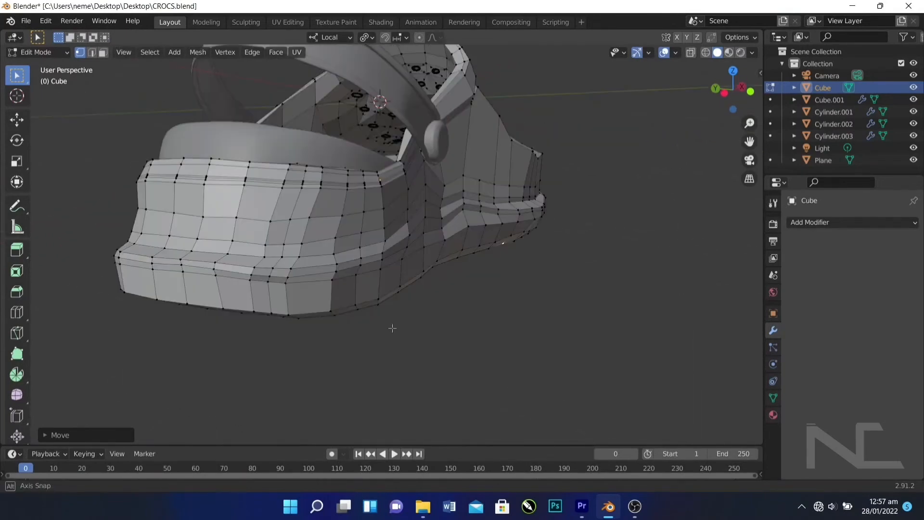
click(285, 285)
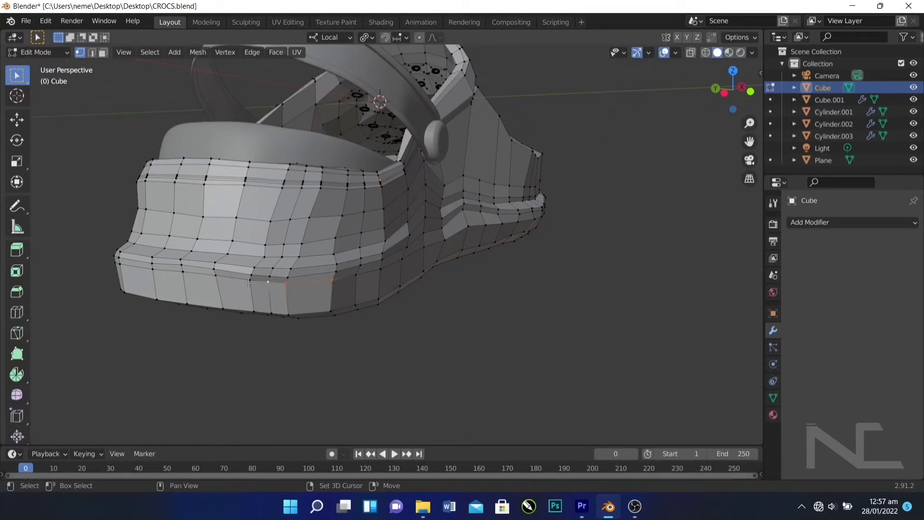
click(218, 287)
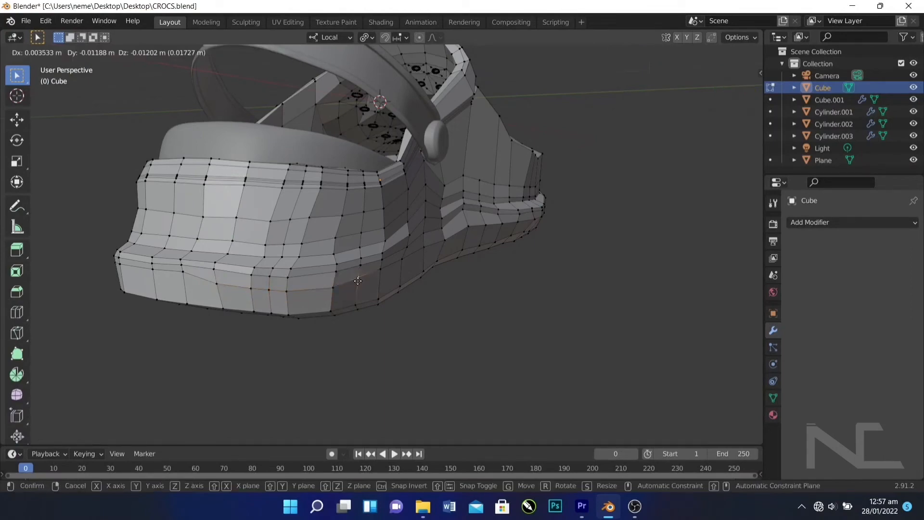
click(380, 278)
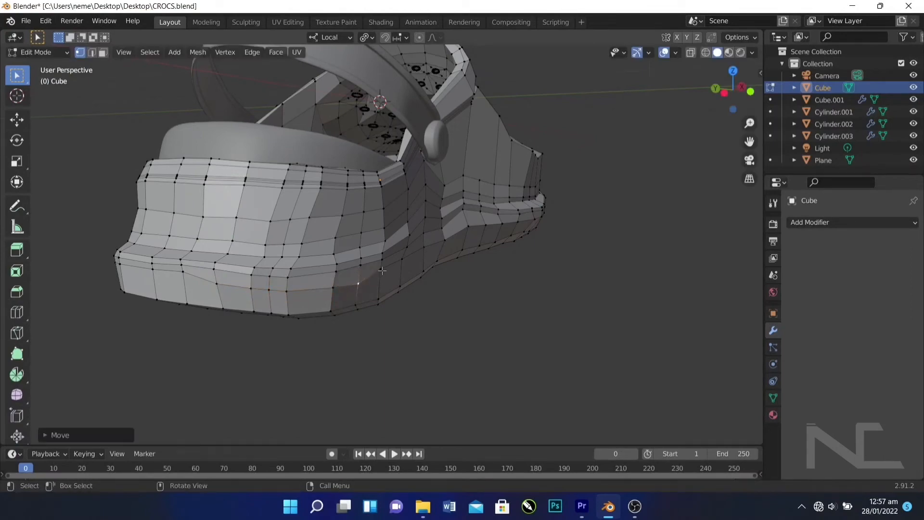
Step: Move the next three ridge vertices along the side of the sole down to continue the lowered line toward the arch
click(381, 271)
key(g)
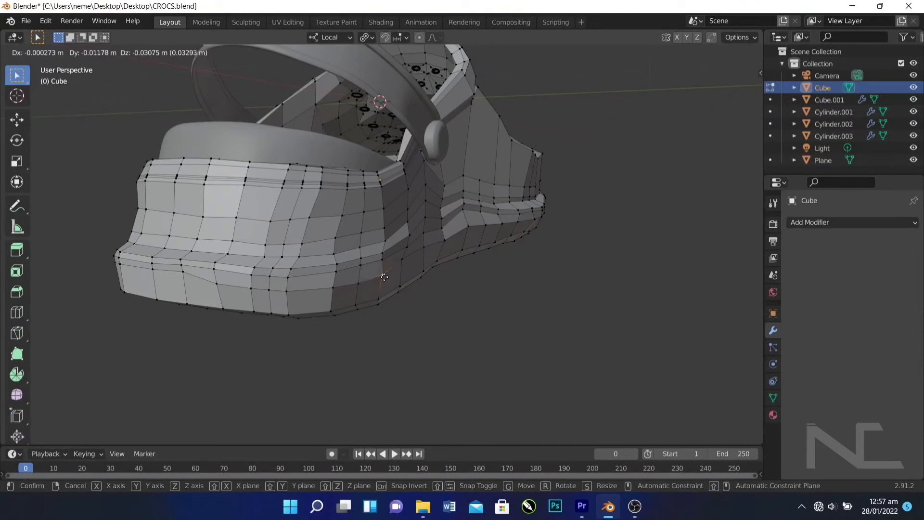
click(383, 277)
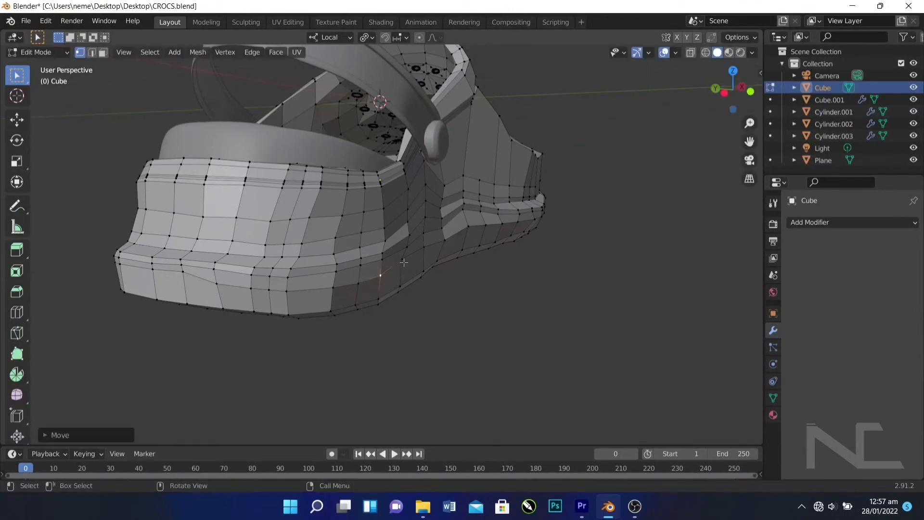
key(g)
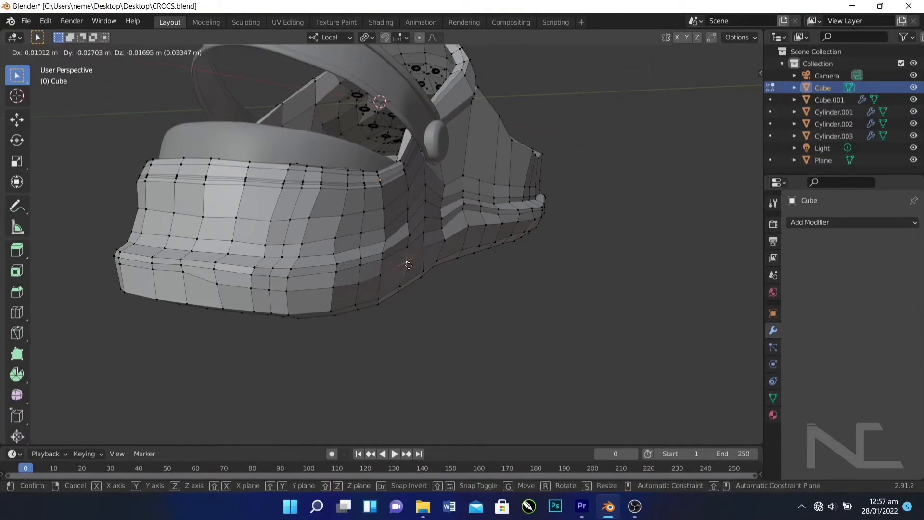
click(409, 265)
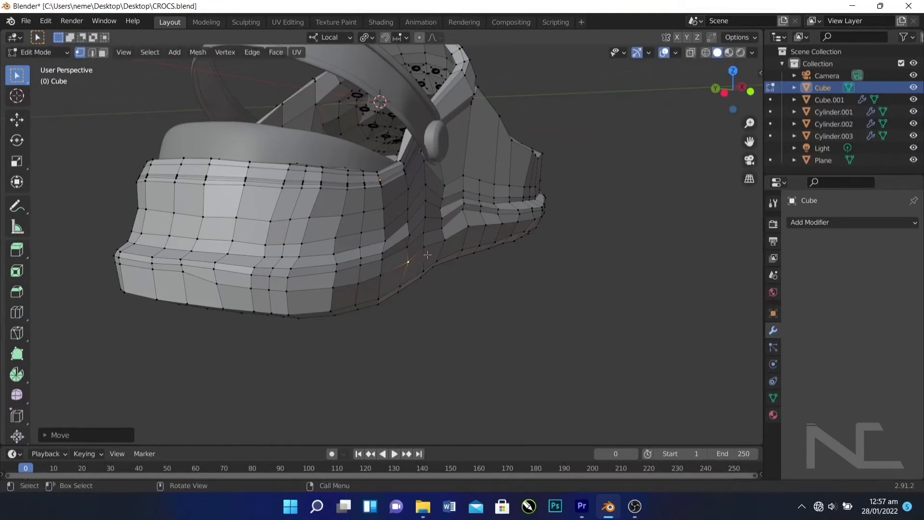
key(g)
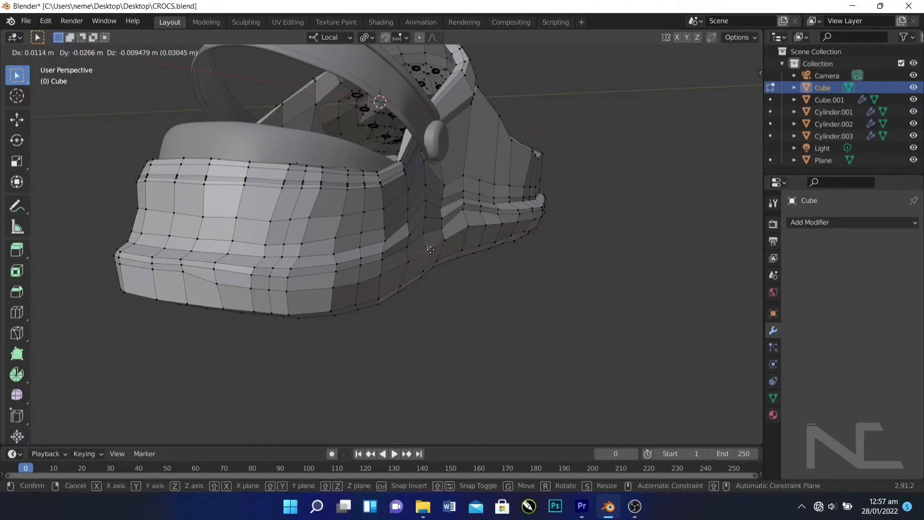
click(430, 249)
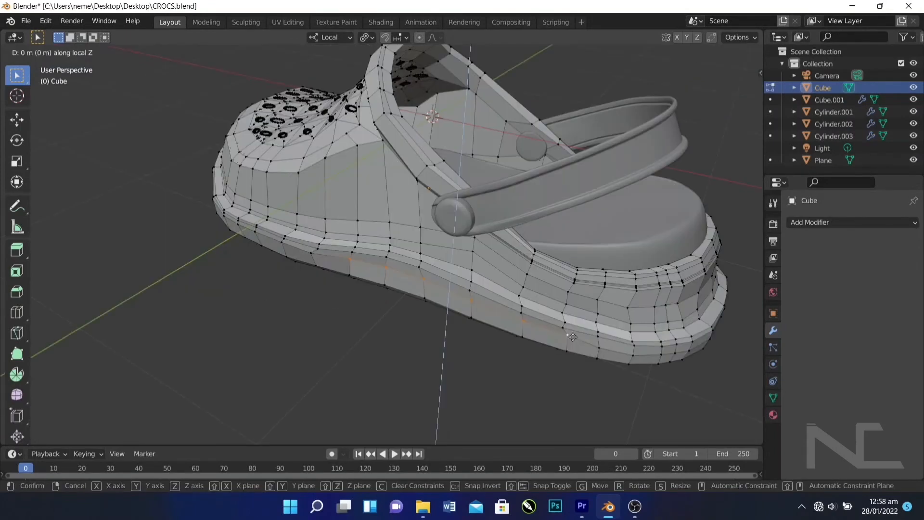
Step: Move the selected row of ridge vertices on the opposite side of the sole outward along the local Y axis
key(y)
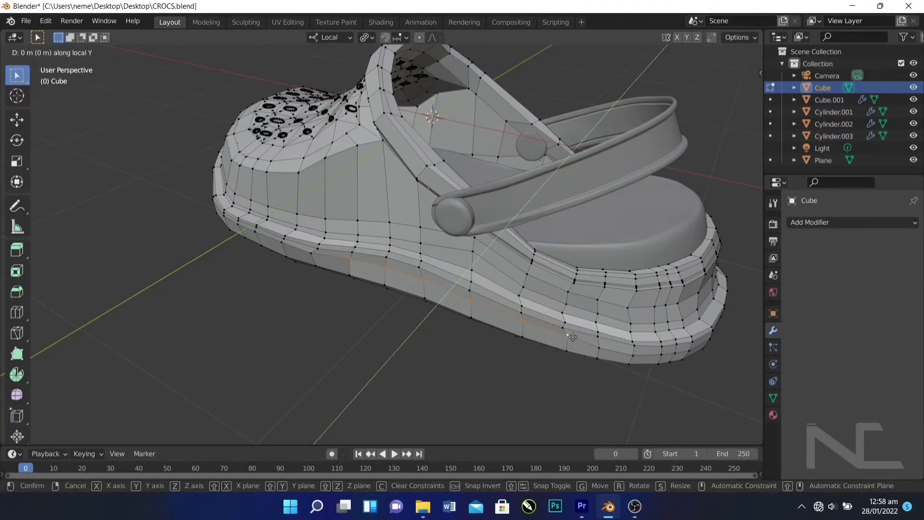
click(630, 372)
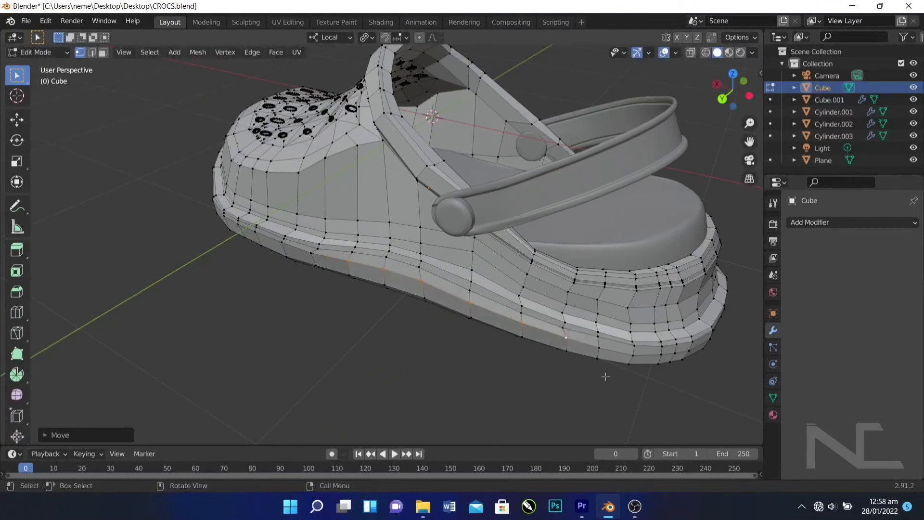
middle_drag(605, 376, 407, 234)
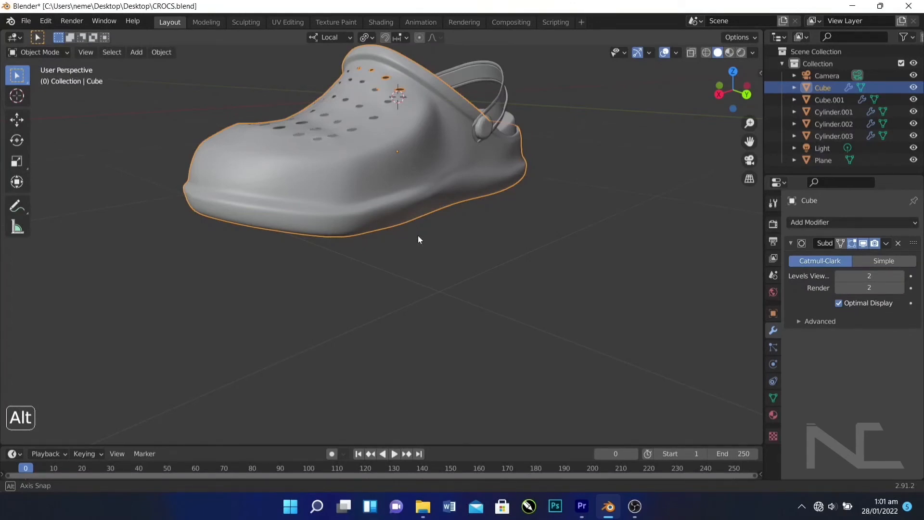
Step: Add new materials to the clog body and the heel strap, opening the body's base color for editing
middle_drag(417, 239, 352, 297)
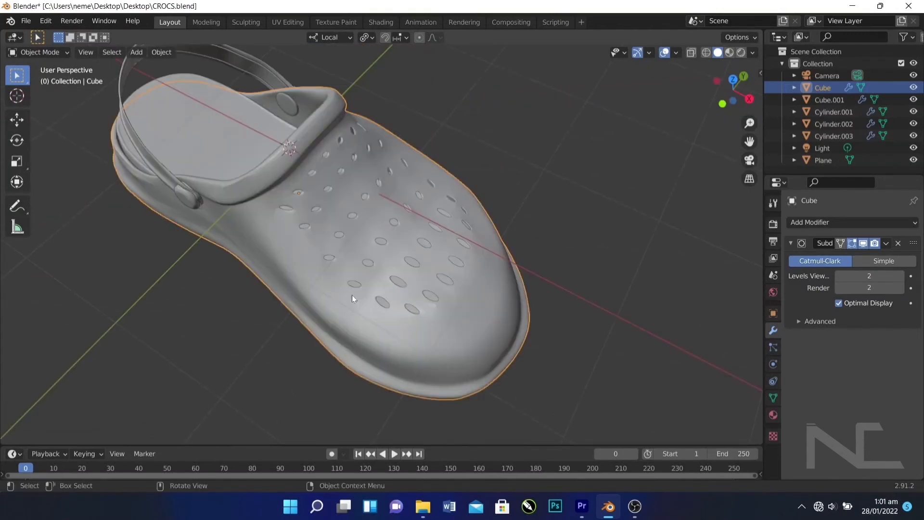
click(774, 415)
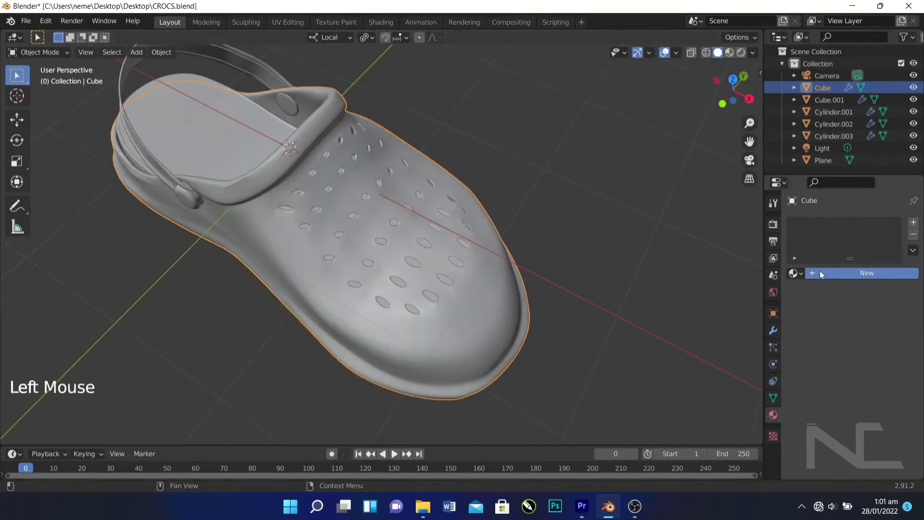
click(819, 273)
click(876, 395)
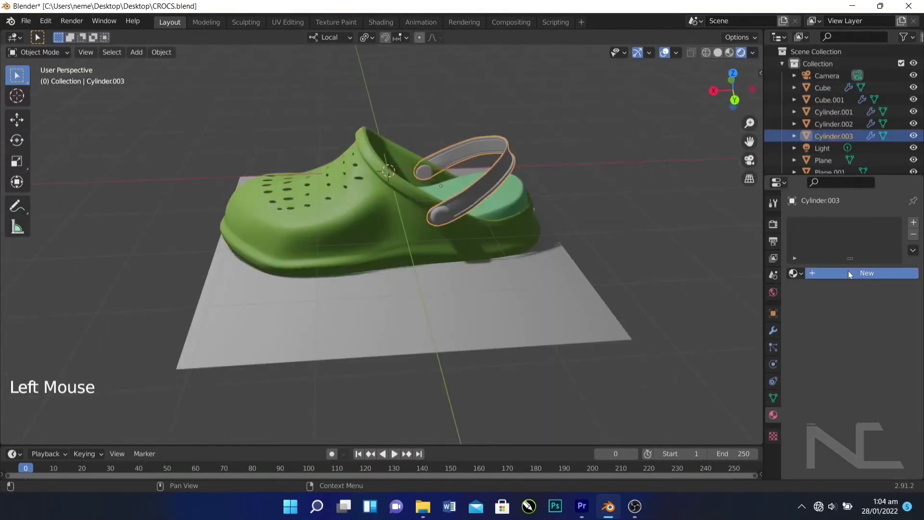
click(849, 273)
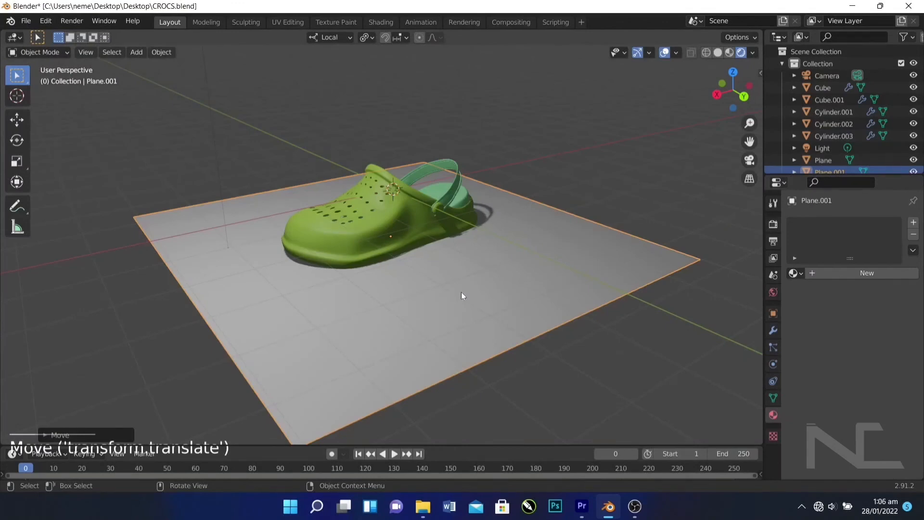
Step: Inspect the lit clog on its ground plane and view the scene through the camera
alt+middle_drag(460, 295, 566, 274)
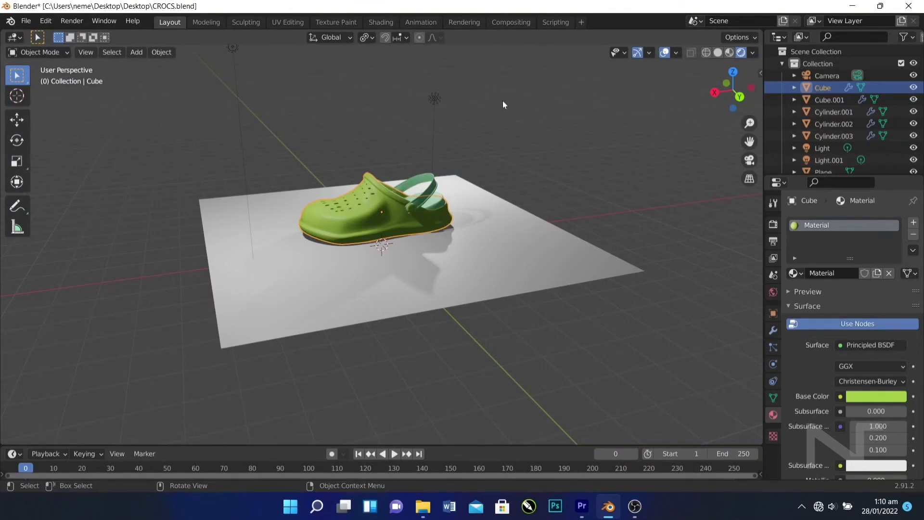
key(KP_0)
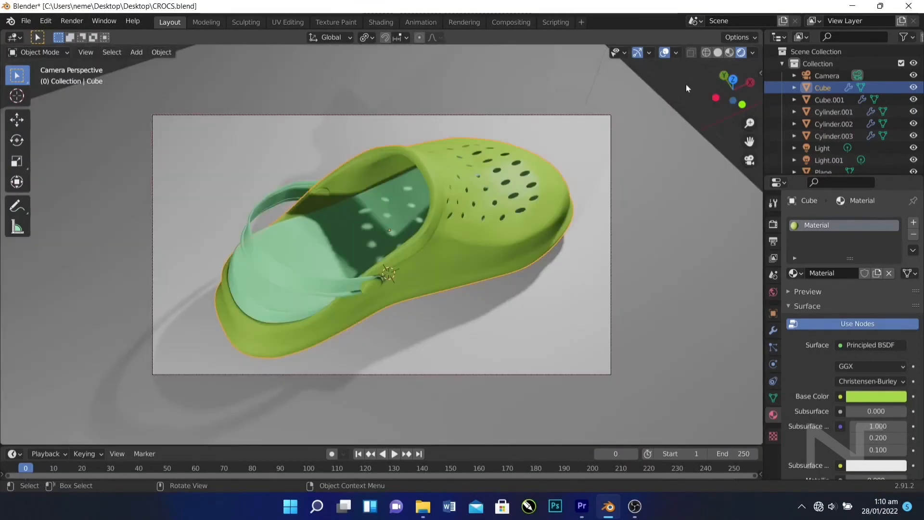